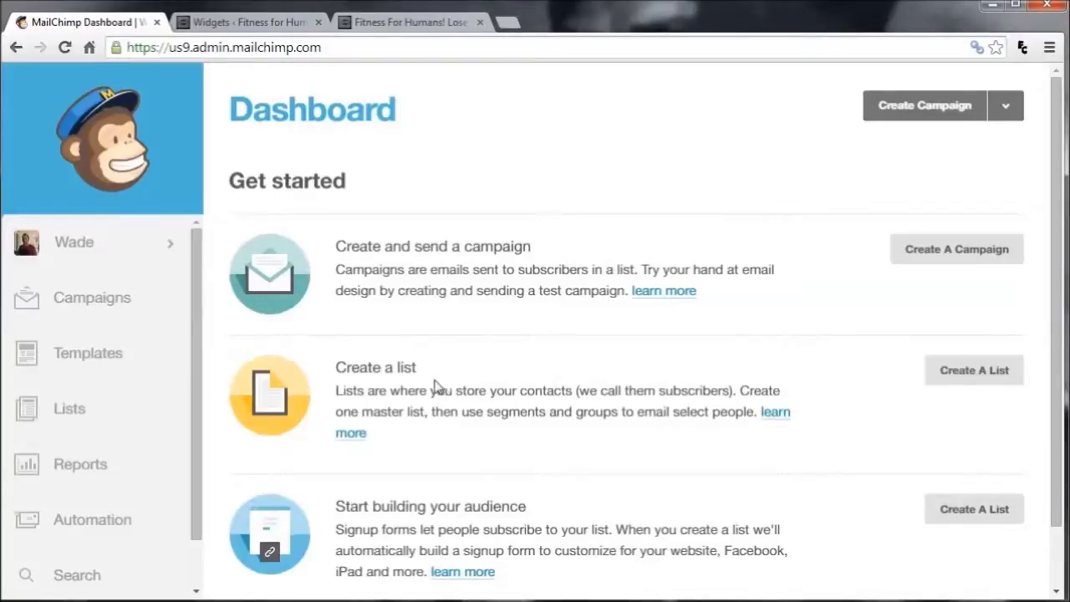
# Start a new list and name it Newsletter
pyautogui.click(951, 370)
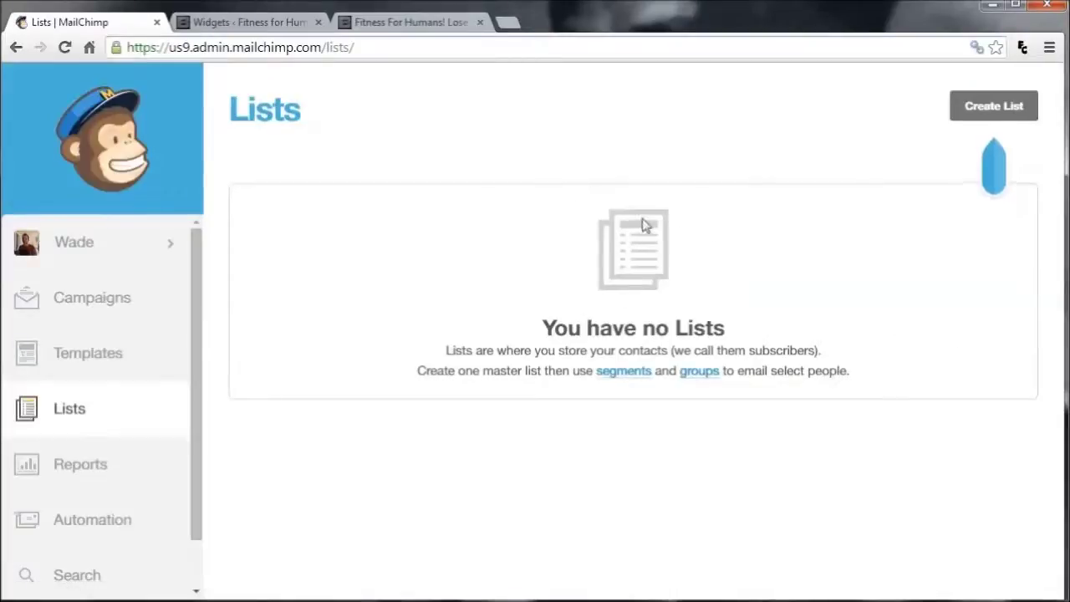
pyautogui.click(984, 114)
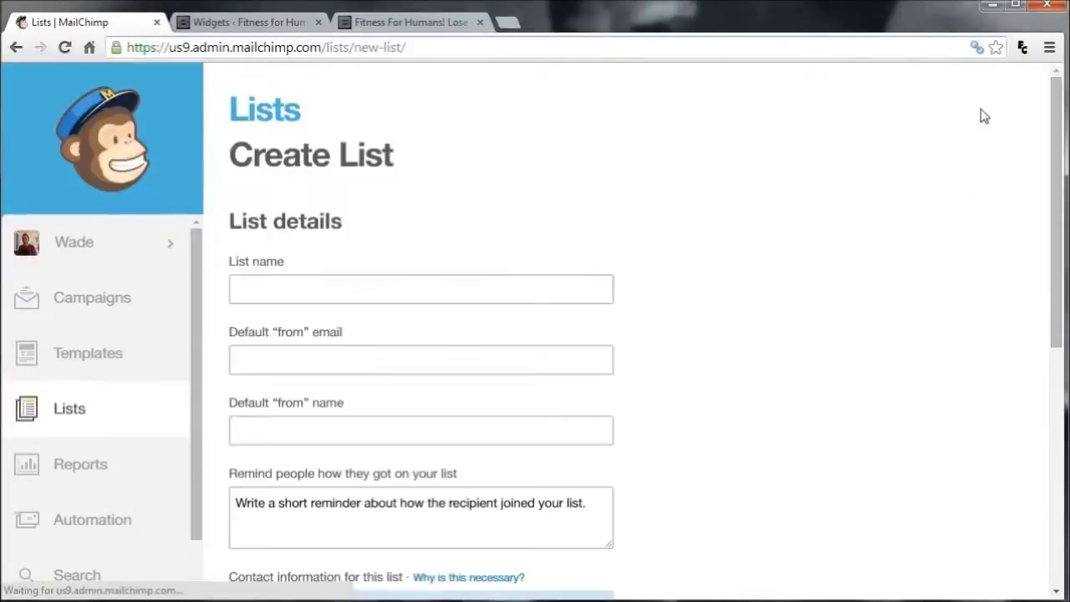
pyautogui.click(406, 291)
pyautogui.write('n')
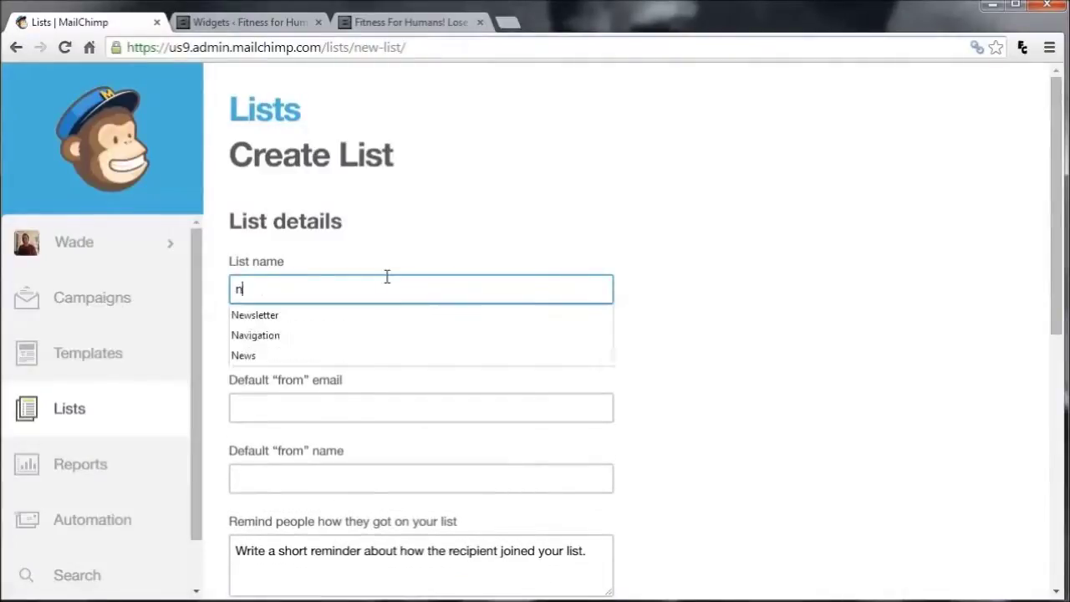
pyautogui.write('EWSLET')
pyautogui.press('BackSpace')
pyautogui.press('BackSpace')
pyautogui.press('BackSpace')
pyautogui.press('BackSpace')
pyautogui.press('BackSpace')
pyautogui.press('BackSpace')
pyautogui.press('BackSpace')
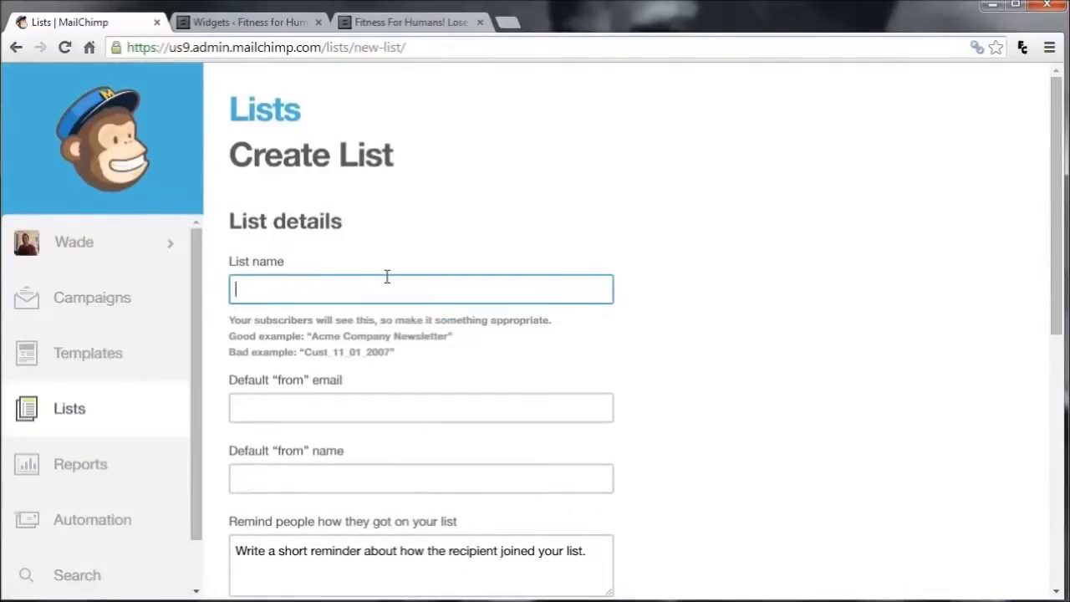
pyautogui.write('Newsletter')
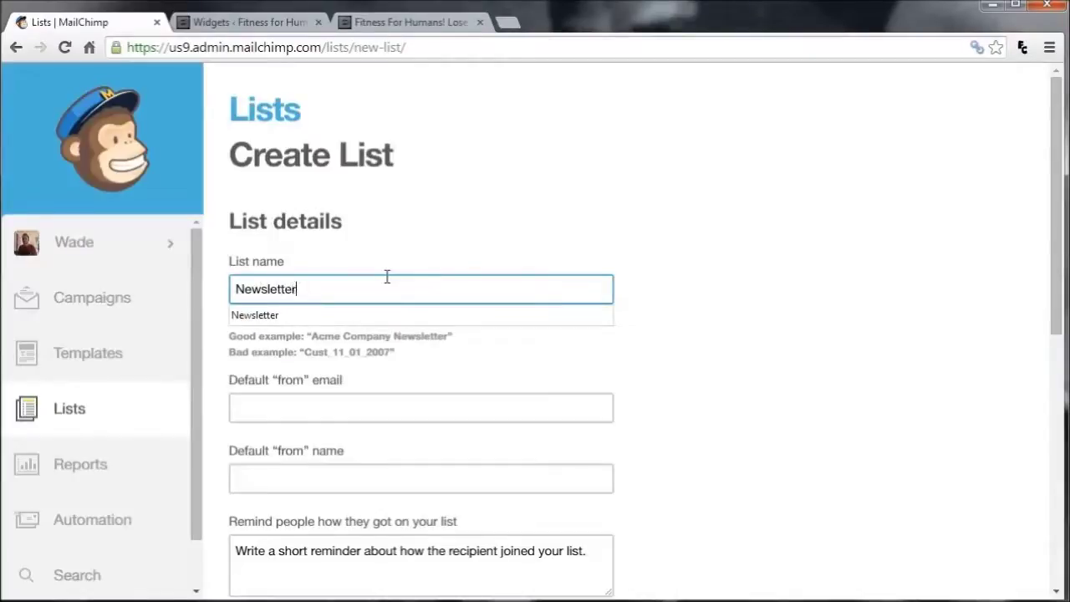
# Fill the default sender email and sender name from the suggested entries
pyautogui.click(370, 409)
pyautogui.write('wad')
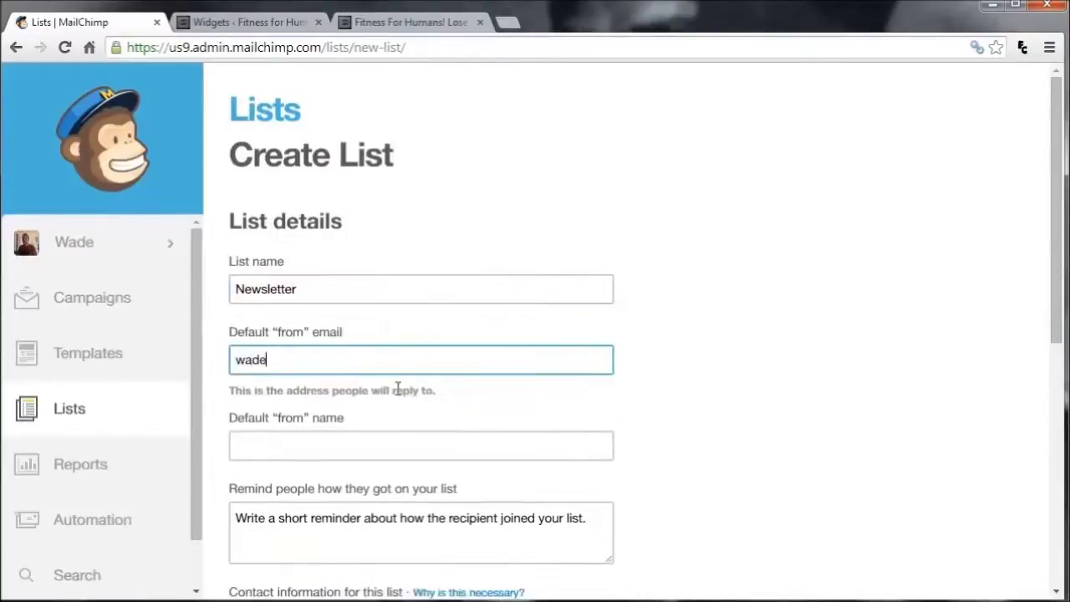
pyautogui.write('e')
pyautogui.press('Down')
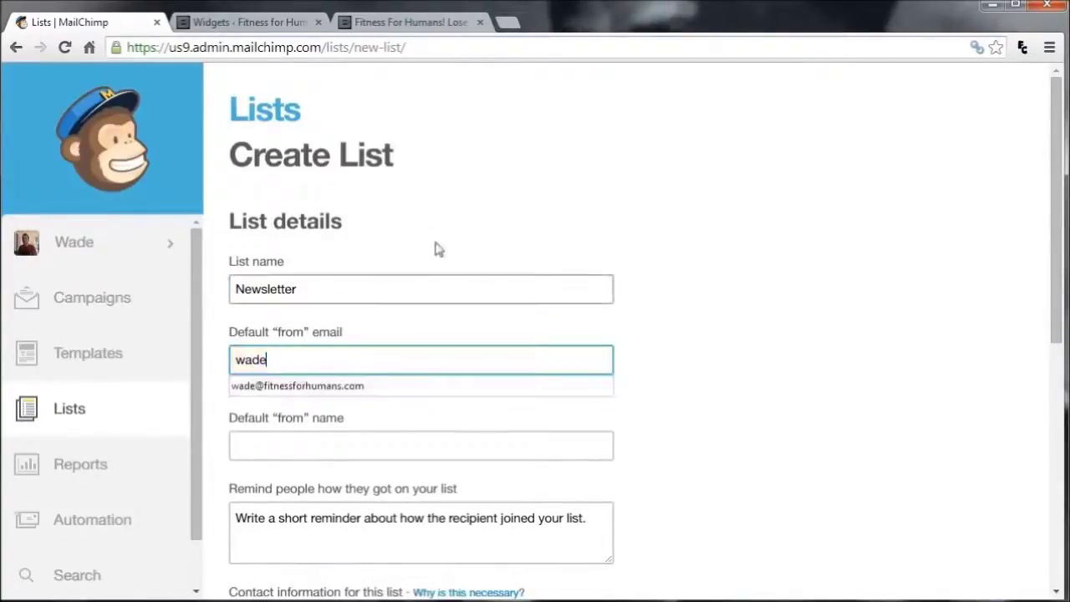
pyautogui.click(389, 386)
pyautogui.click(322, 450)
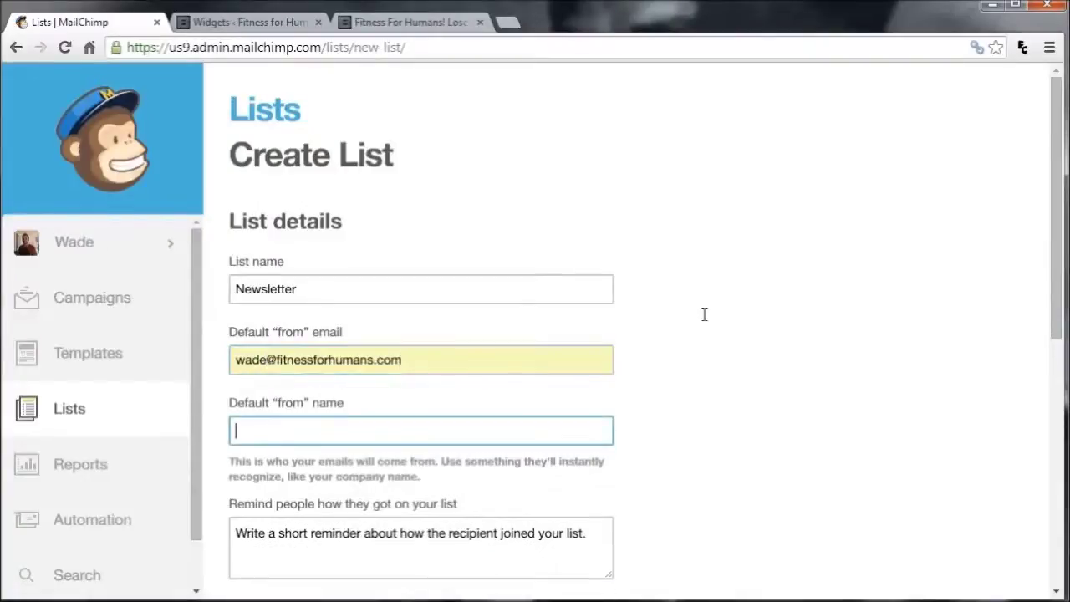
pyautogui.write('Wade')
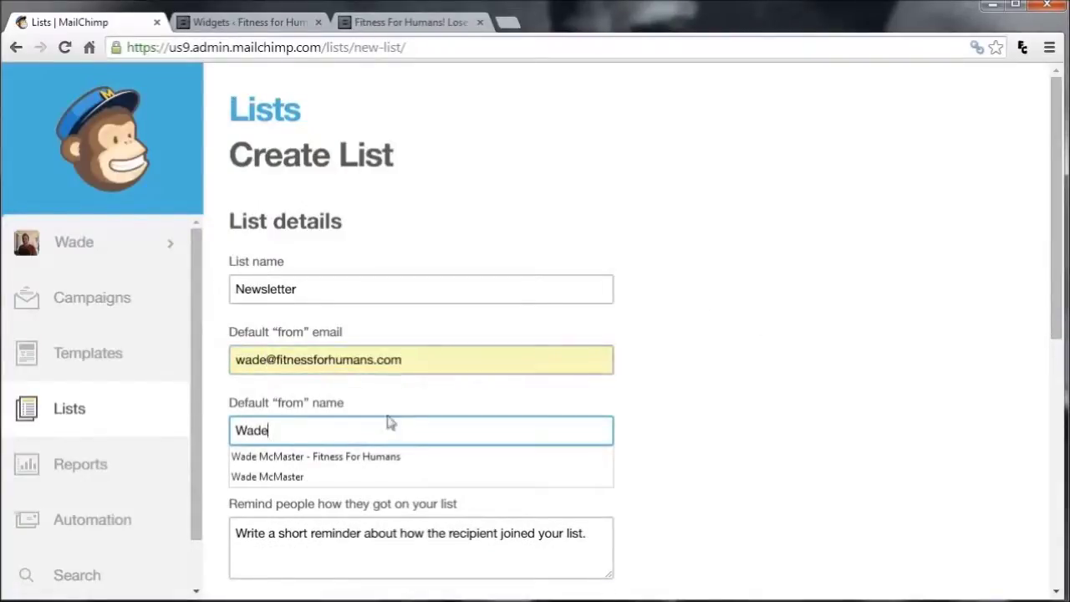
pyautogui.press('Down')
pyautogui.press('Return')
pyautogui.click(591, 538)
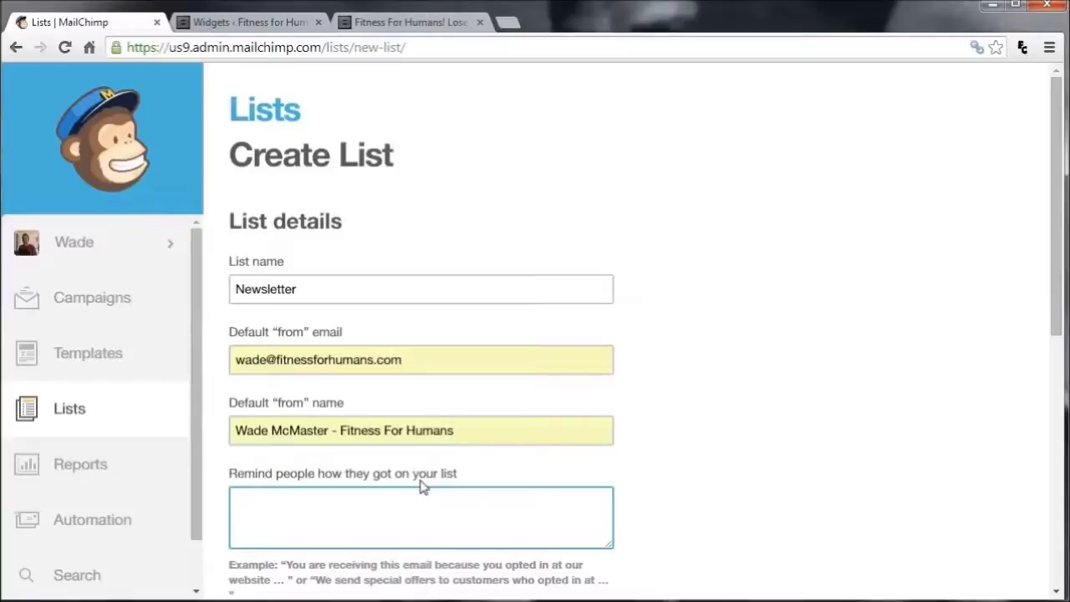
# Set the reminder to 'You are receiving this email because you signed up for the Fitness for Humans Email Newsletter.'
pyautogui.write('Yo')
pyautogui.write('u are recevining ')
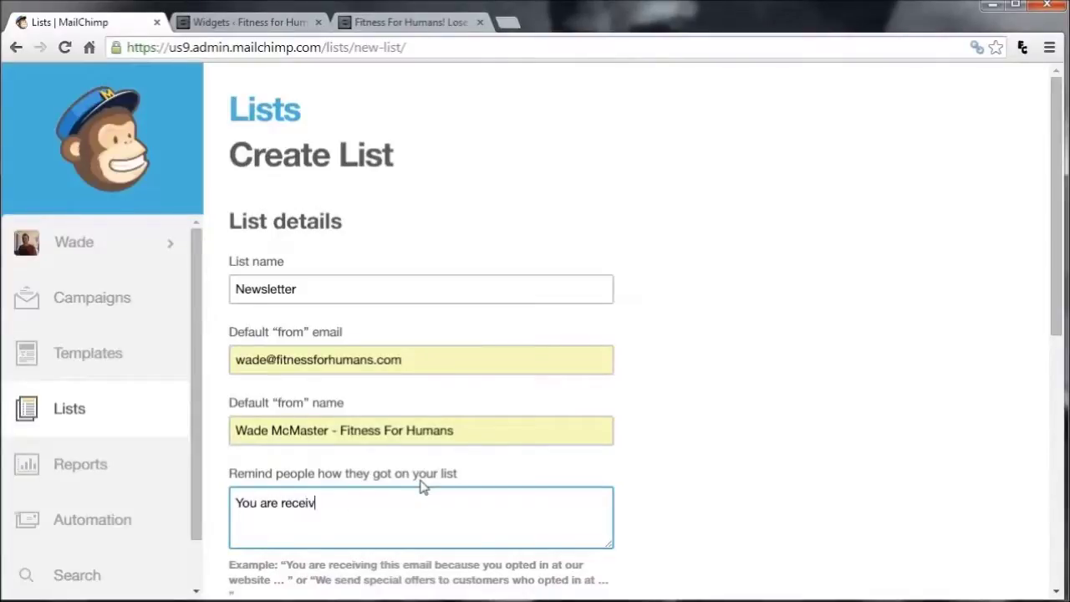
pyautogui.write('this email be')
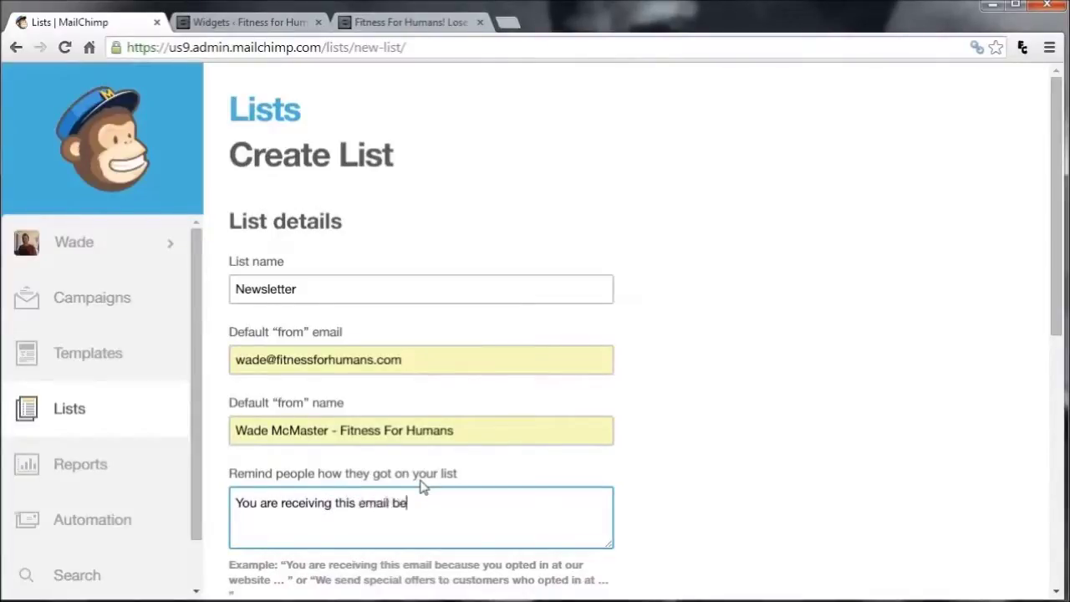
pyautogui.write('cause you signed up for the Fitness for HUmans E')
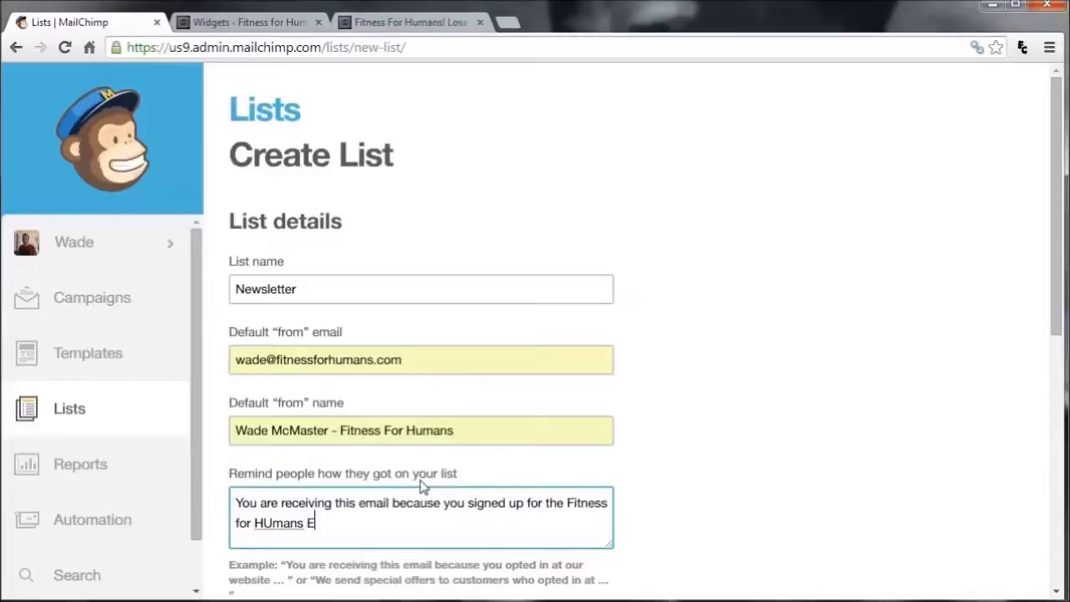
pyautogui.write('mail Newsletter.')
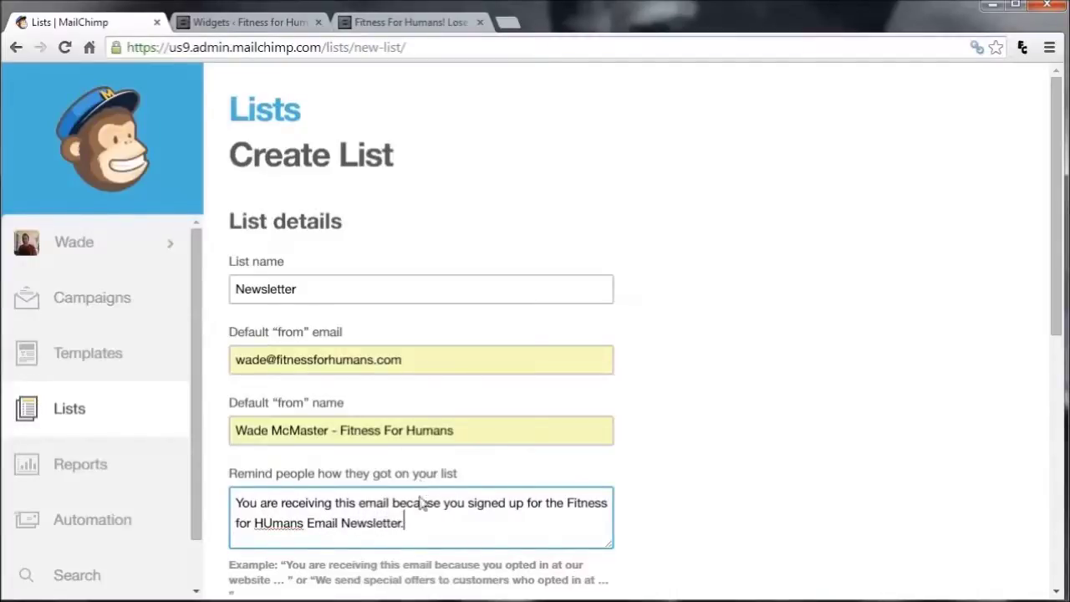
pyautogui.moveTo(261, 523); pyautogui.dragTo(272, 523)
pyautogui.write('u')
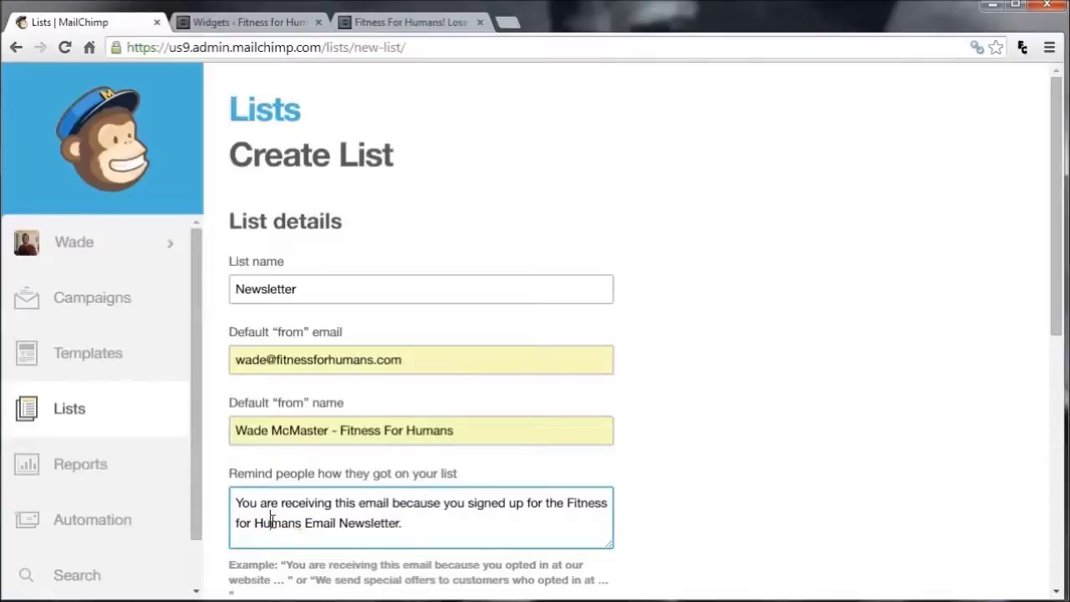
pyautogui.click(443, 522)
# Enable one-by-one subscribe and unsubscribe notifications, then save the Newsletter list
pyautogui.scroll(-2, 454, 483)
pyautogui.scroll(-4, 454, 490)
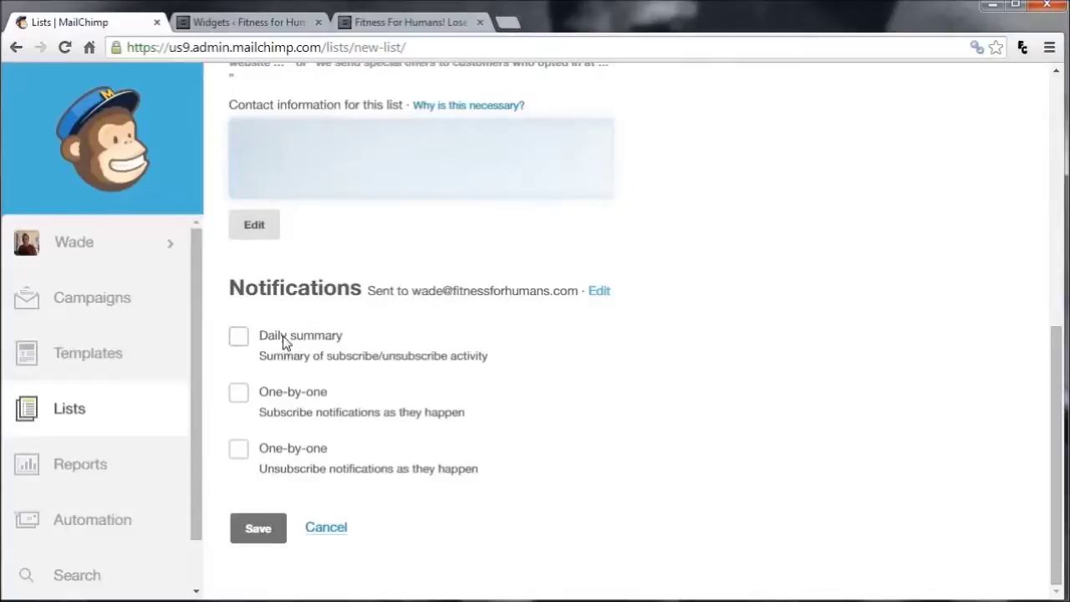
pyautogui.click(240, 395)
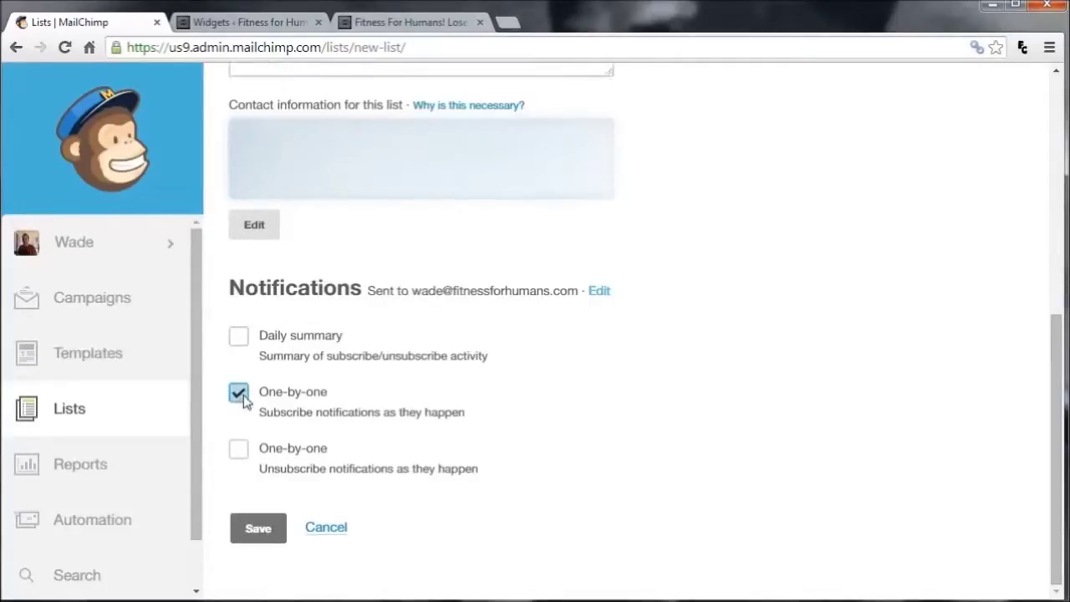
pyautogui.click(238, 451)
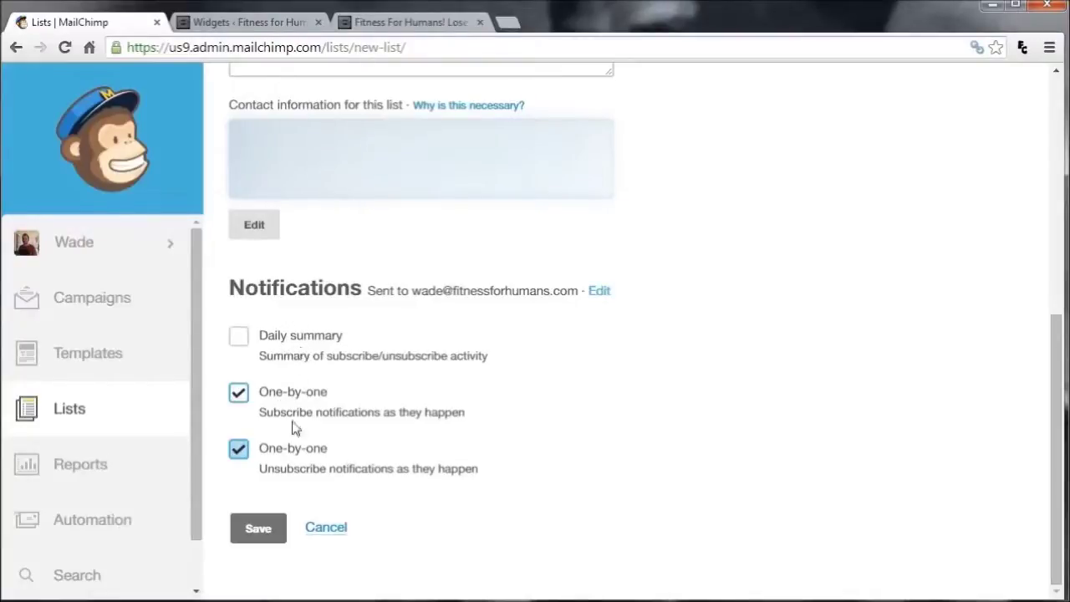
pyautogui.click(260, 530)
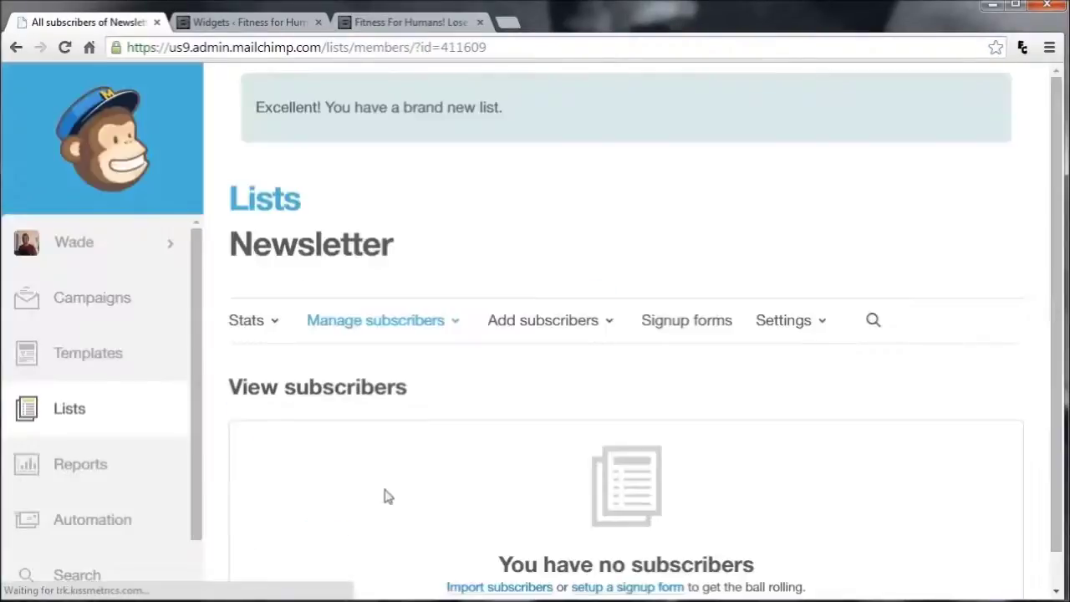
# Choose to add a single subscriber to the Newsletter list by hand
pyautogui.scroll(-1, 405, 481)
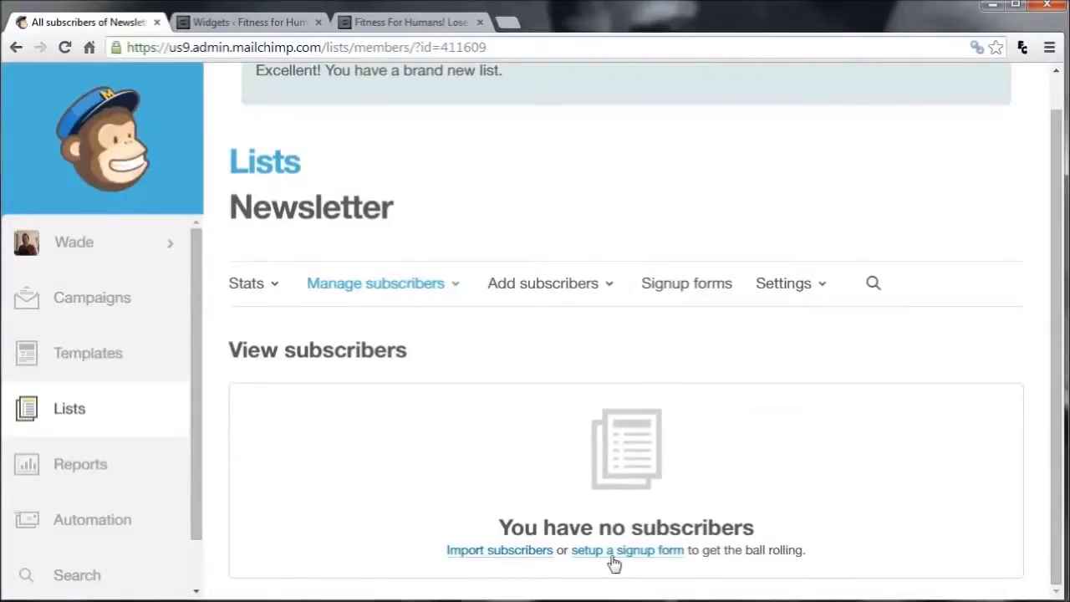
pyautogui.click(587, 287)
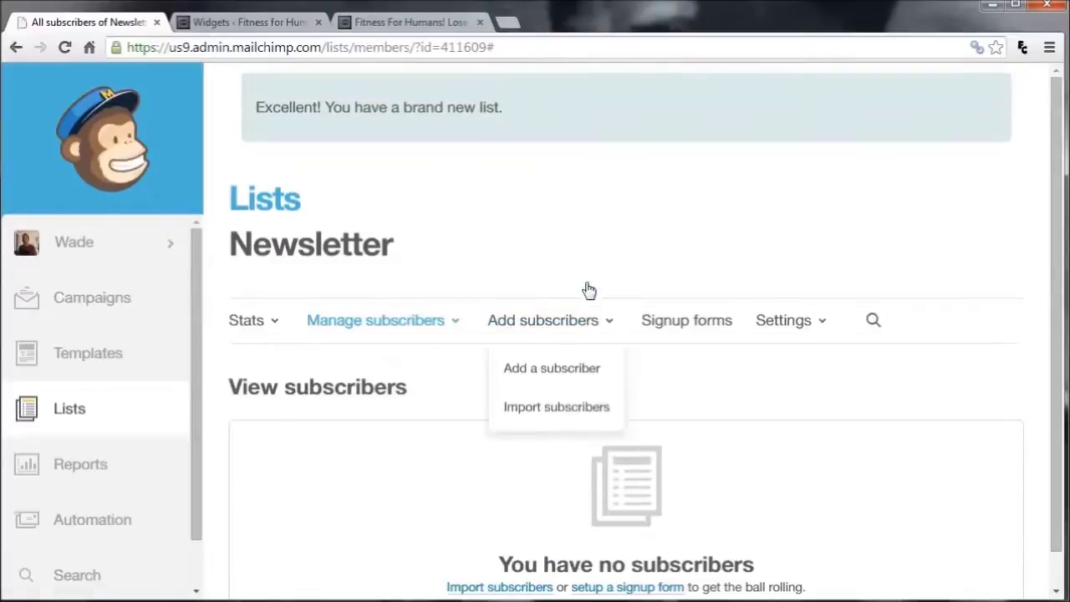
pyautogui.click(567, 382)
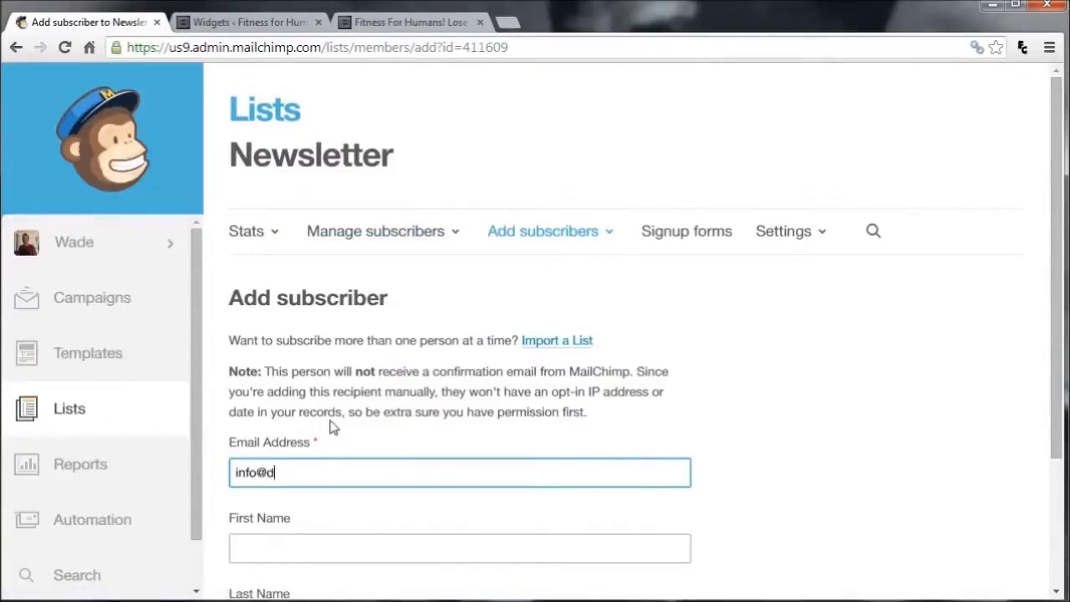
# Enter the subscriber's email, first and last name, confirm permission, and subscribe them
pyautogui.press('Tab')
pyautogui.scroll(-2, 360, 443)
pyautogui.click(348, 455)
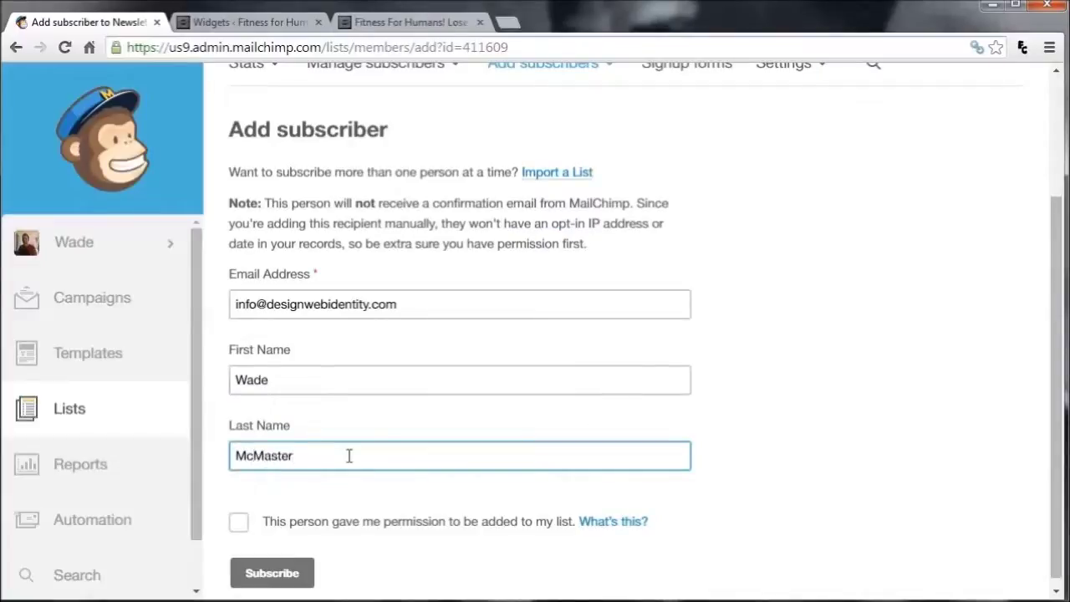
pyautogui.click(239, 525)
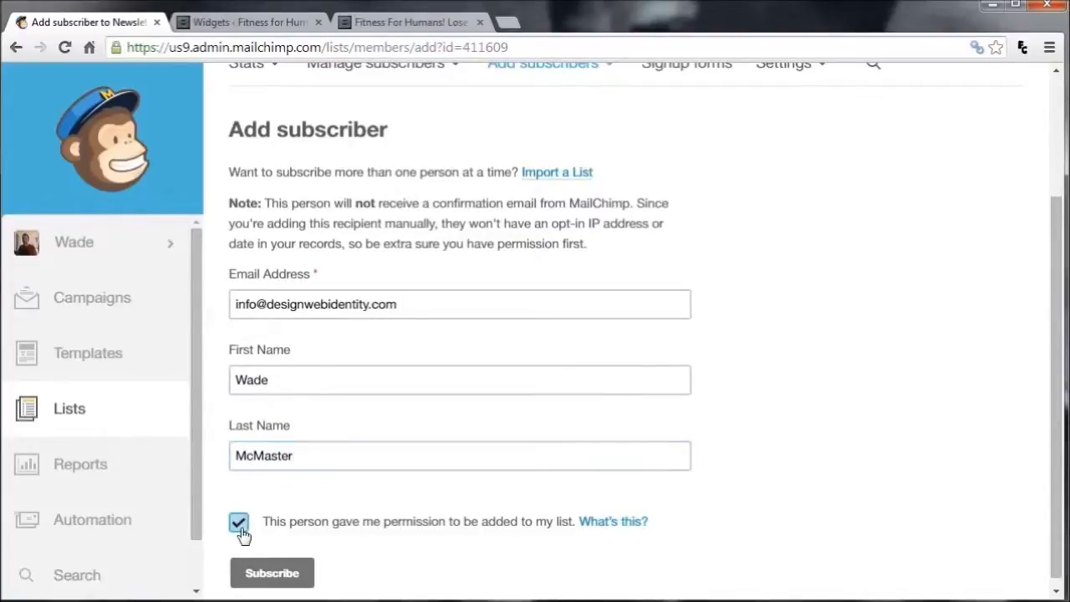
pyautogui.scroll(-1, 333, 382)
pyautogui.click(286, 570)
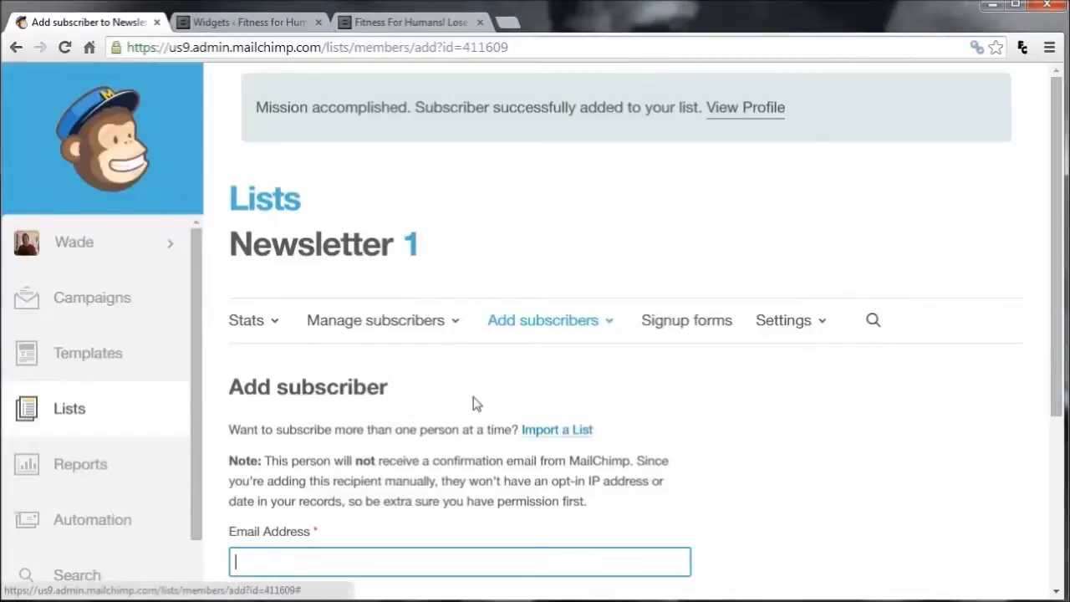
pyautogui.scroll(-3, 442, 401)
pyautogui.scroll(3, 449, 466)
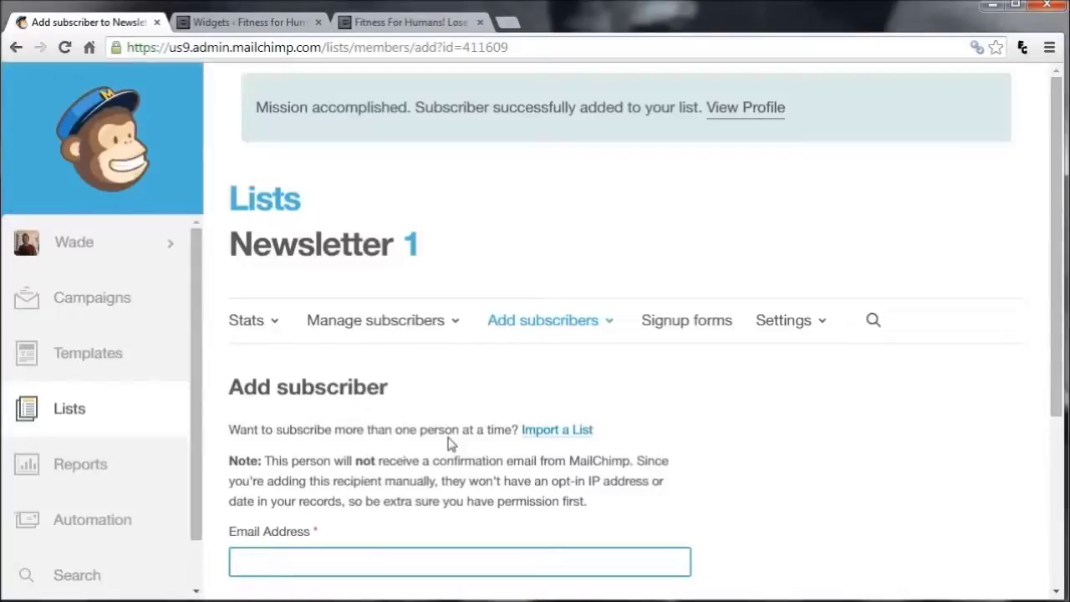
# Open the Newsletter list's Signup forms and choose General forms
pyautogui.click(64, 420)
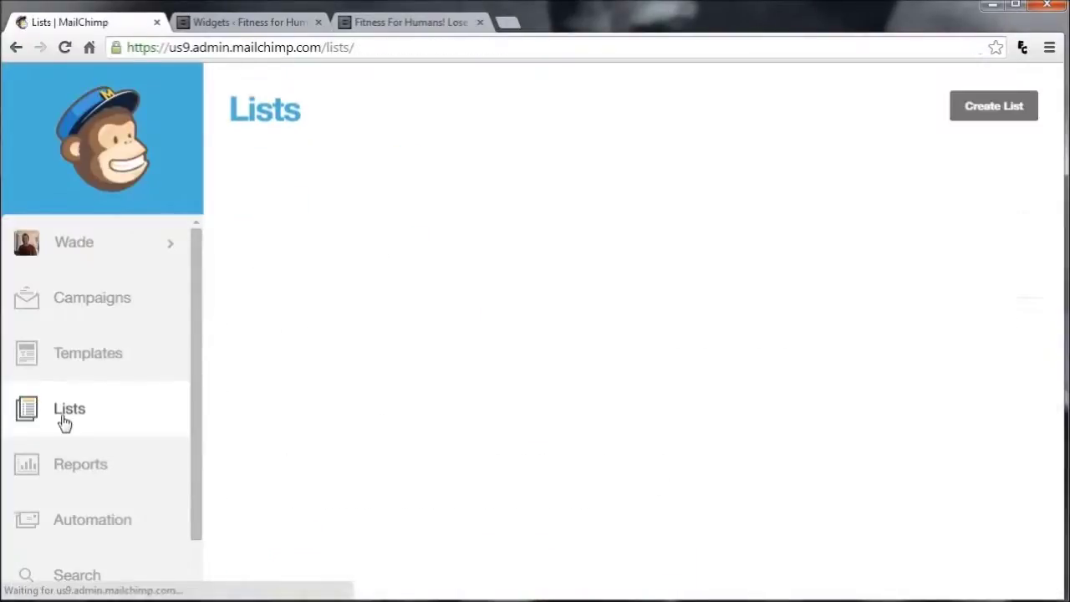
pyautogui.click(333, 238)
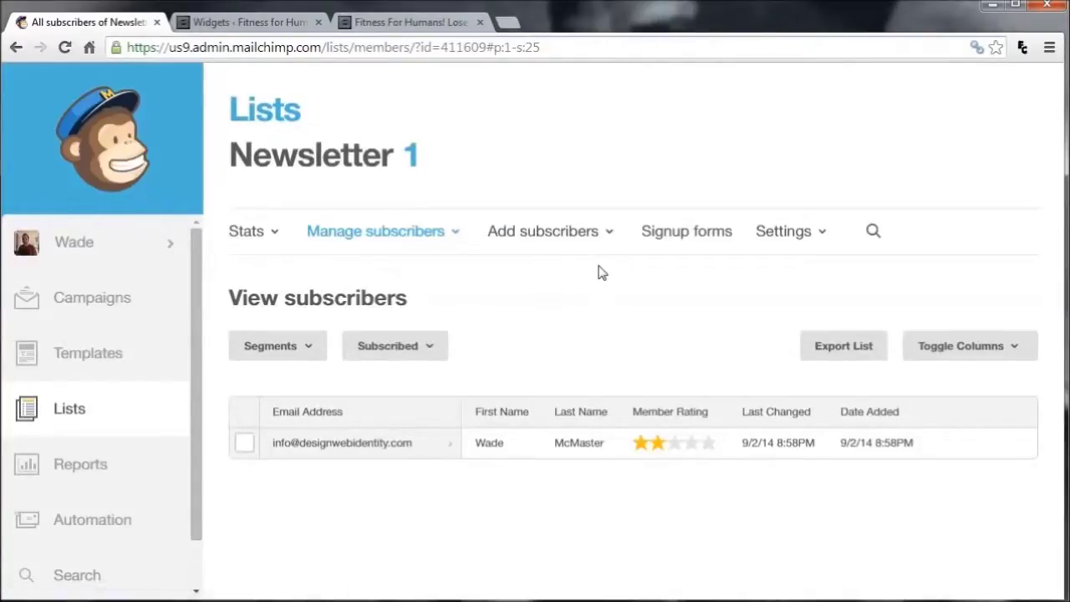
pyautogui.click(682, 234)
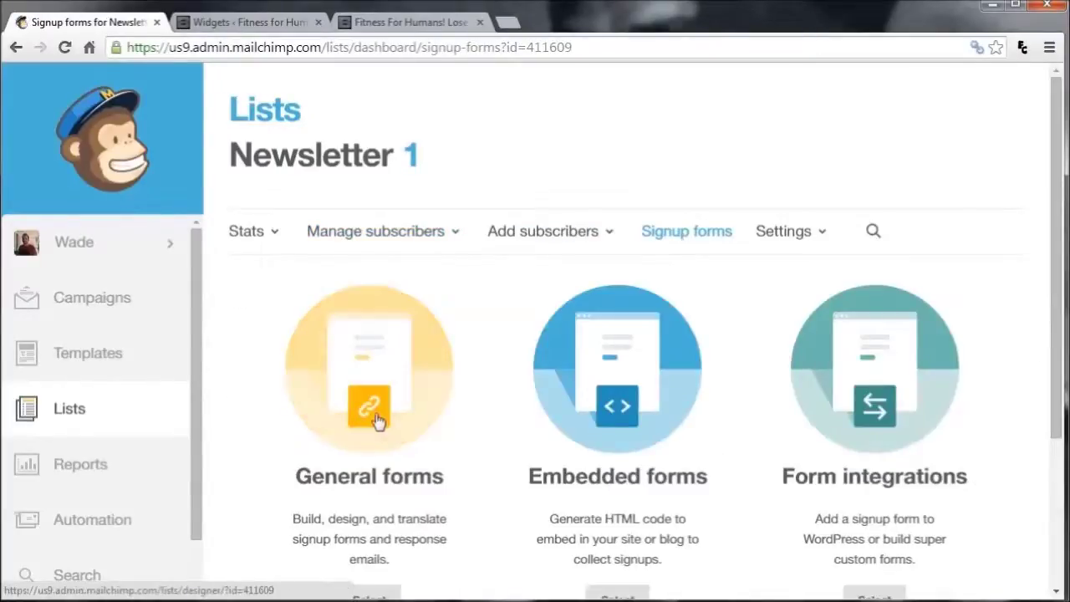
pyautogui.click(376, 420)
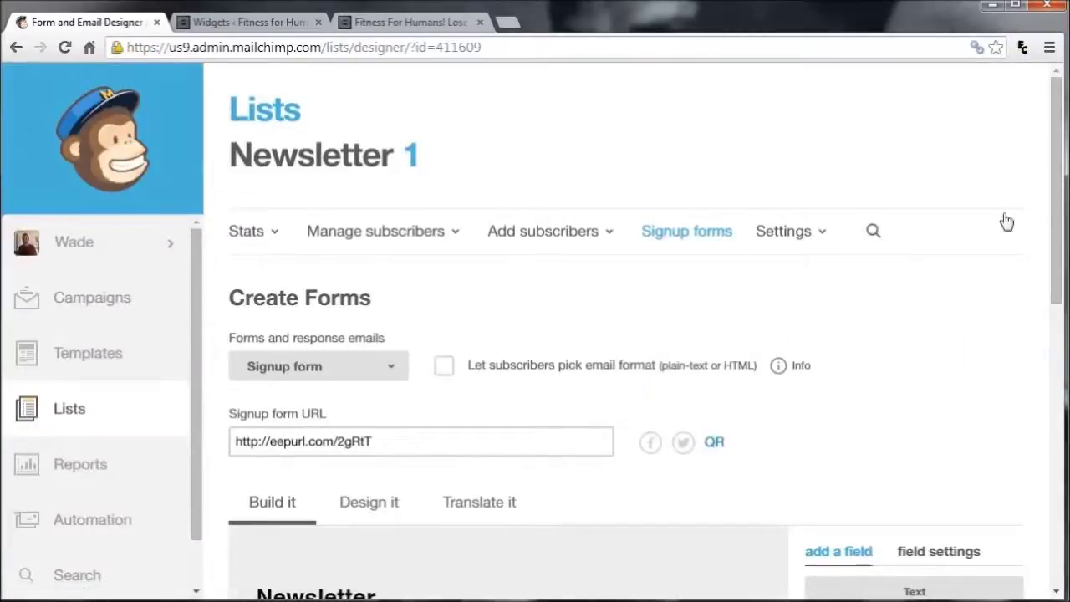
# Switch the form designer to the Signup 'thank you' page and review it
pyautogui.scroll(-8, 1058, 197)
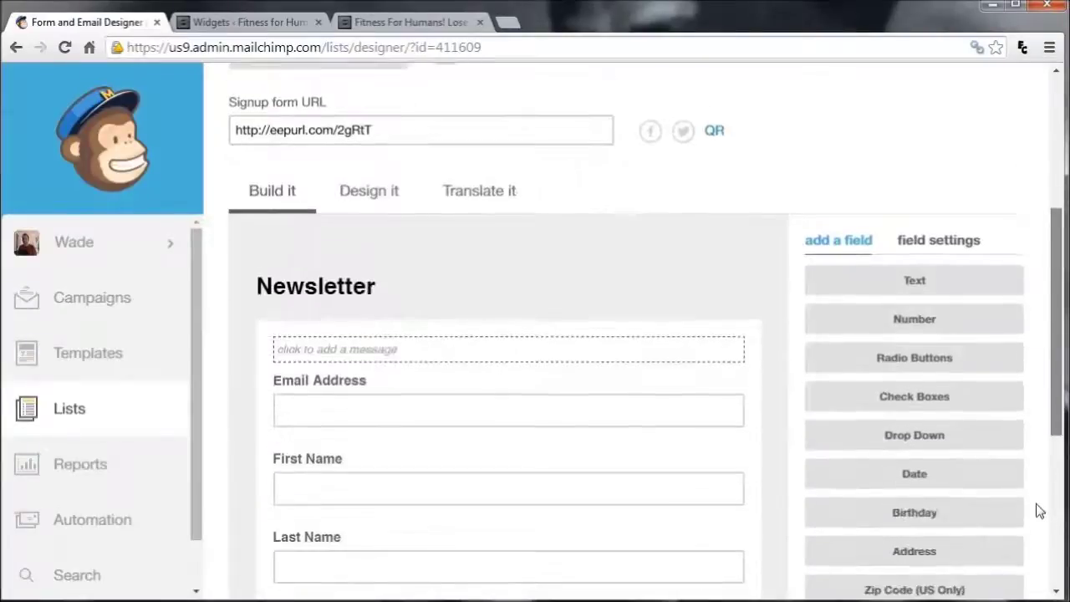
pyautogui.scroll(2, 1049, 435)
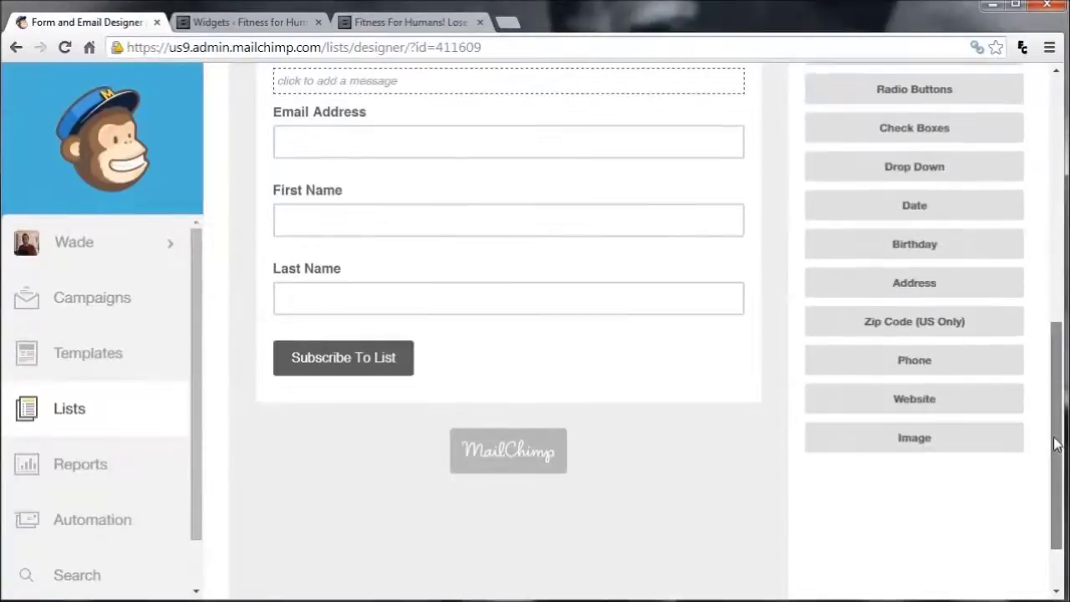
pyautogui.scroll(2, 1055, 393)
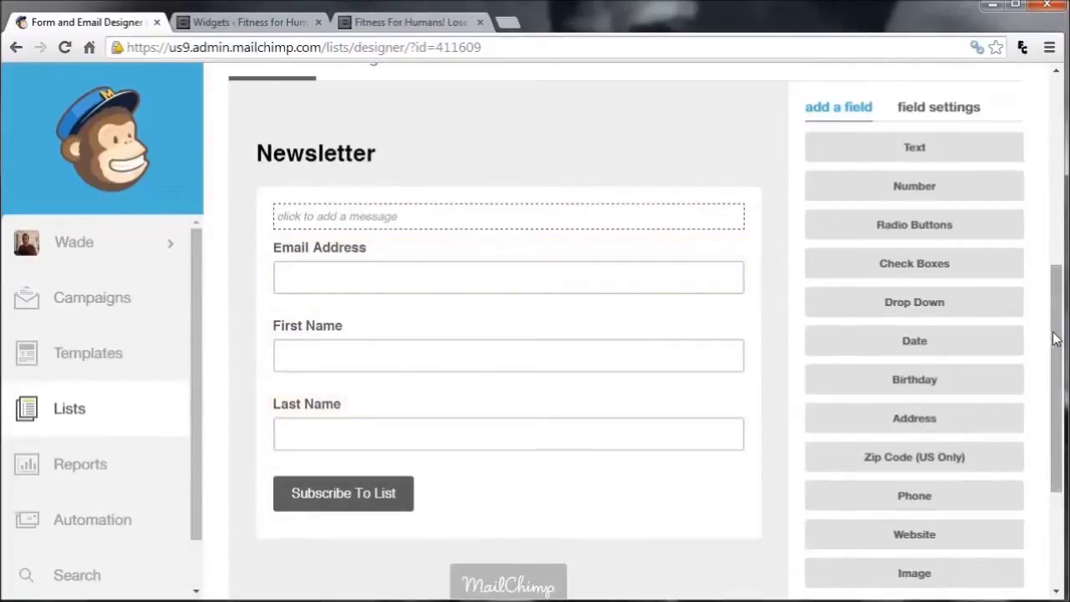
pyautogui.scroll(3, 1056, 338)
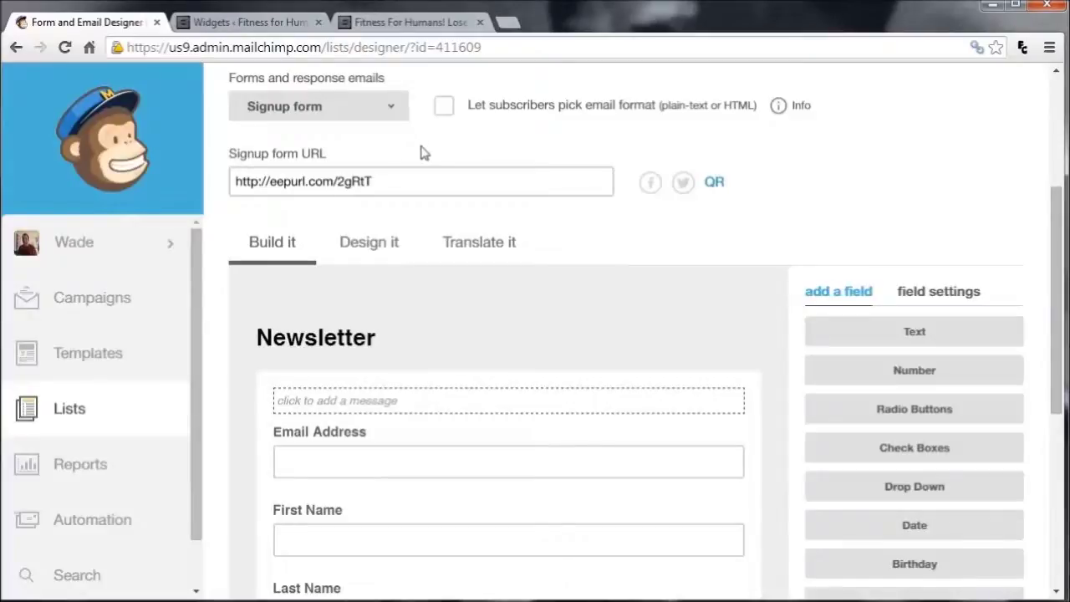
pyautogui.scroll(1, 418, 181)
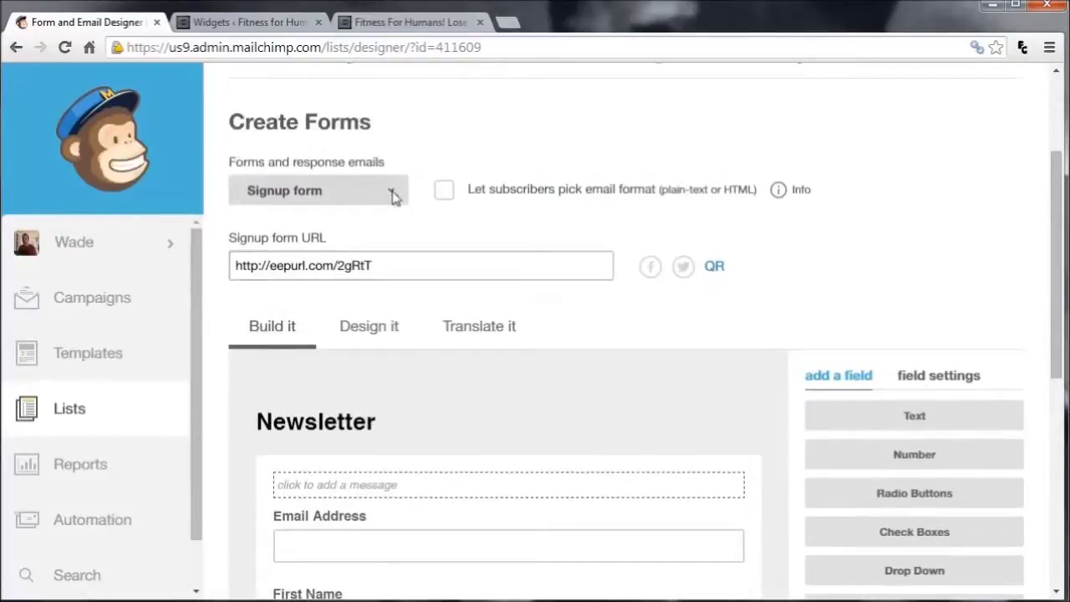
pyautogui.click(392, 193)
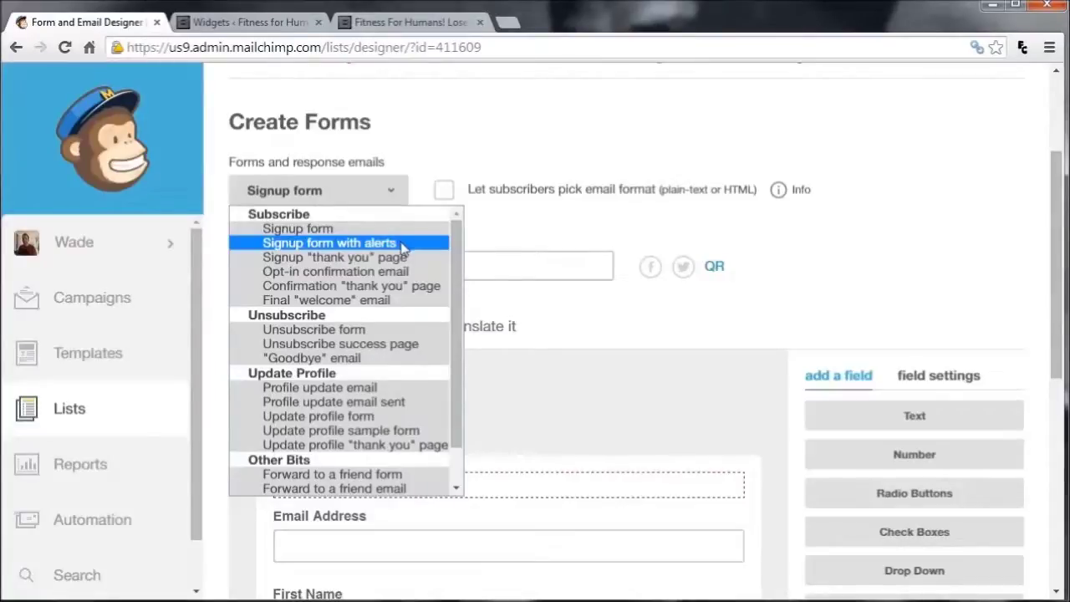
pyautogui.click(404, 261)
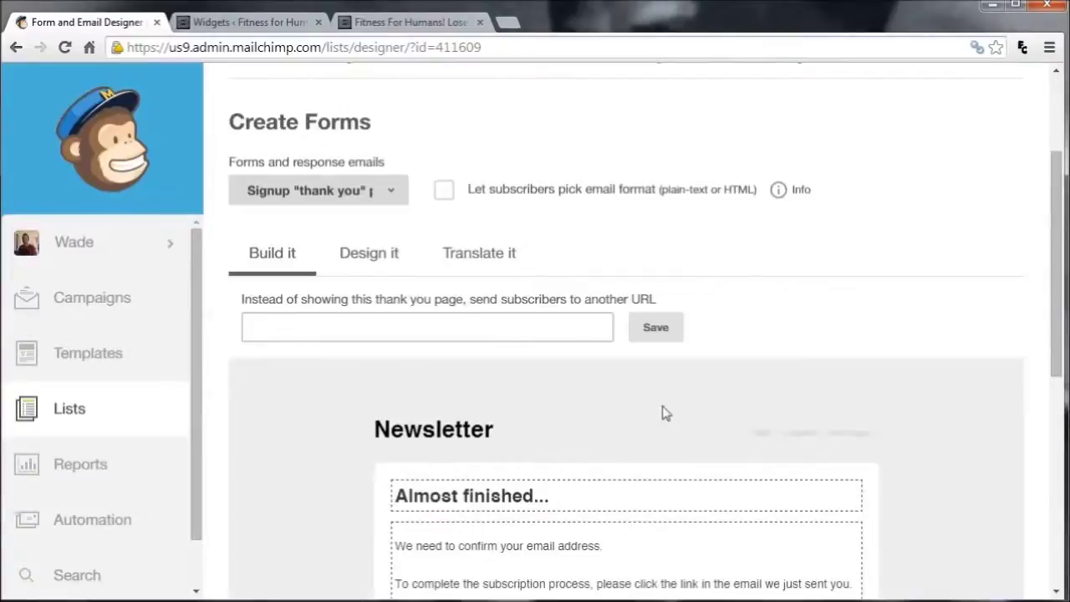
pyautogui.scroll(-2, 659, 411)
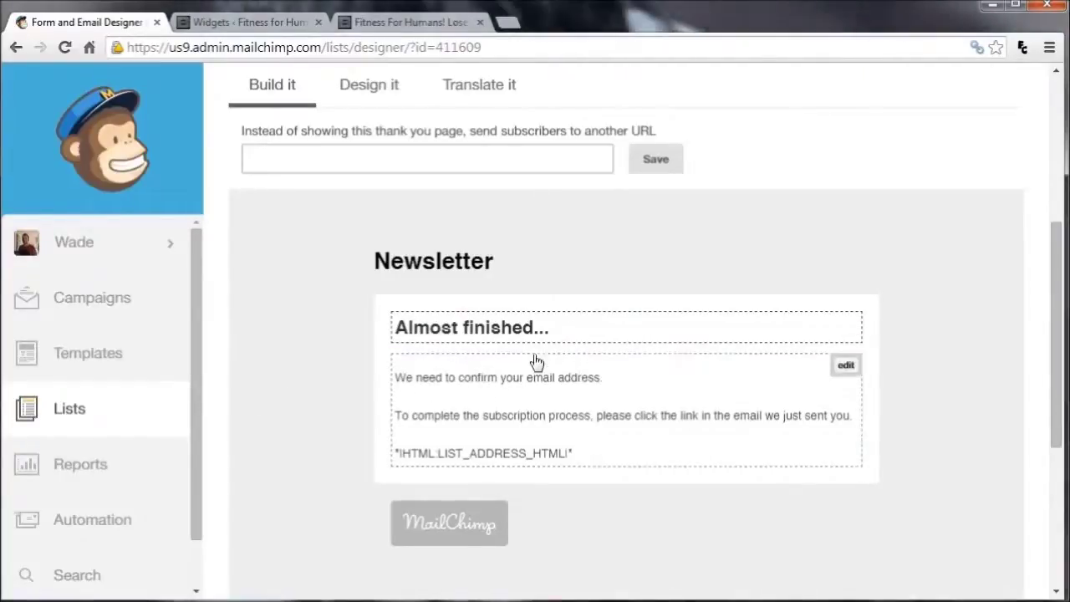
pyautogui.scroll(3, 504, 342)
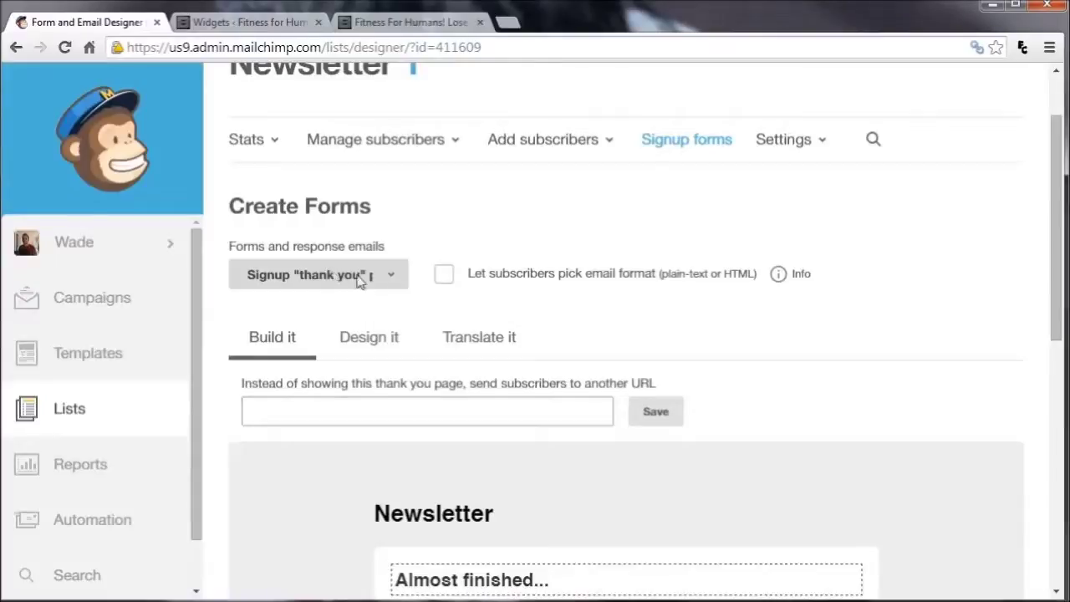
# Show the Opt-in confirmation email and review its sender, reply-to and subject
pyautogui.click(393, 276)
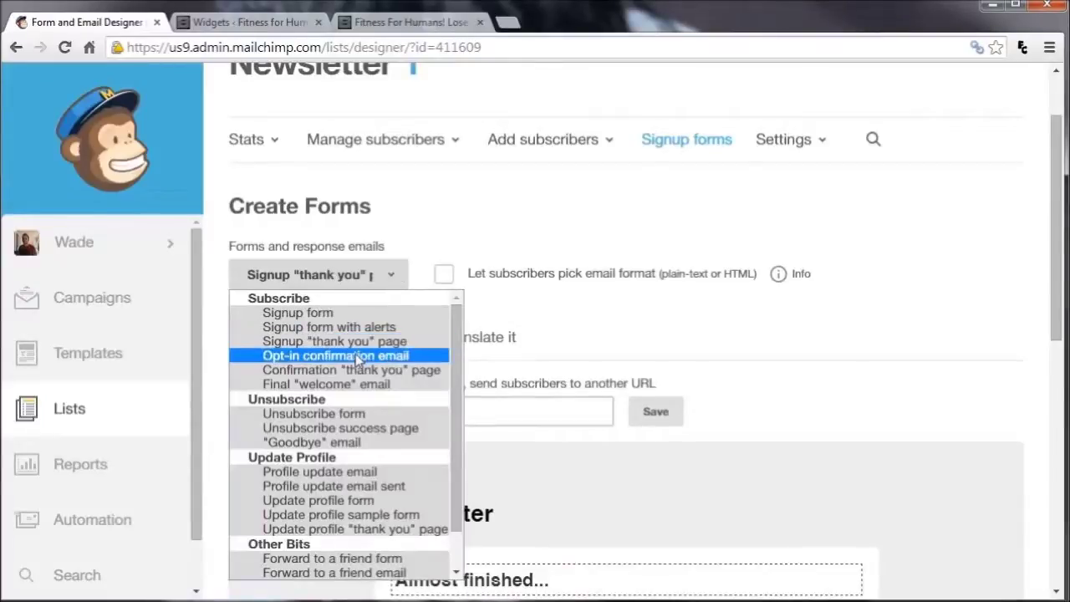
pyautogui.click(357, 356)
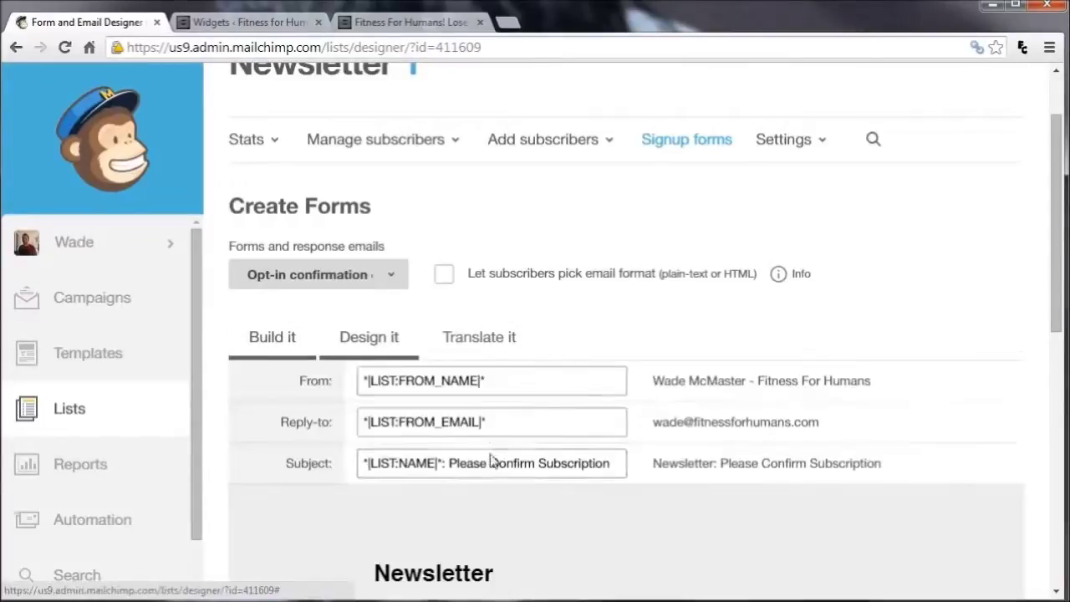
pyautogui.scroll(-3, 493, 451)
pyautogui.scroll(-1, 497, 455)
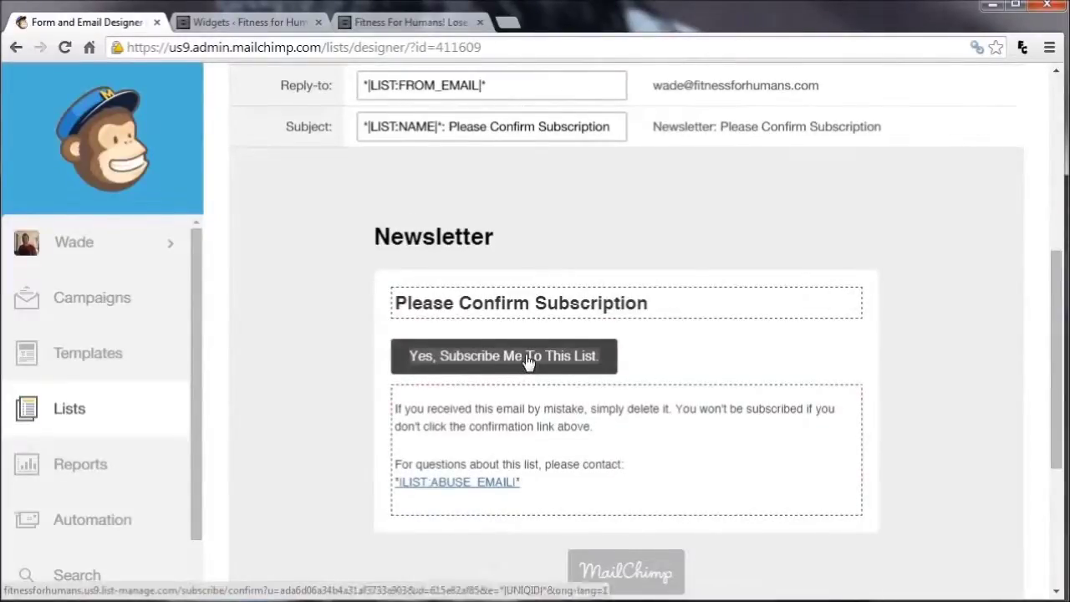
pyautogui.scroll(4, 382, 155)
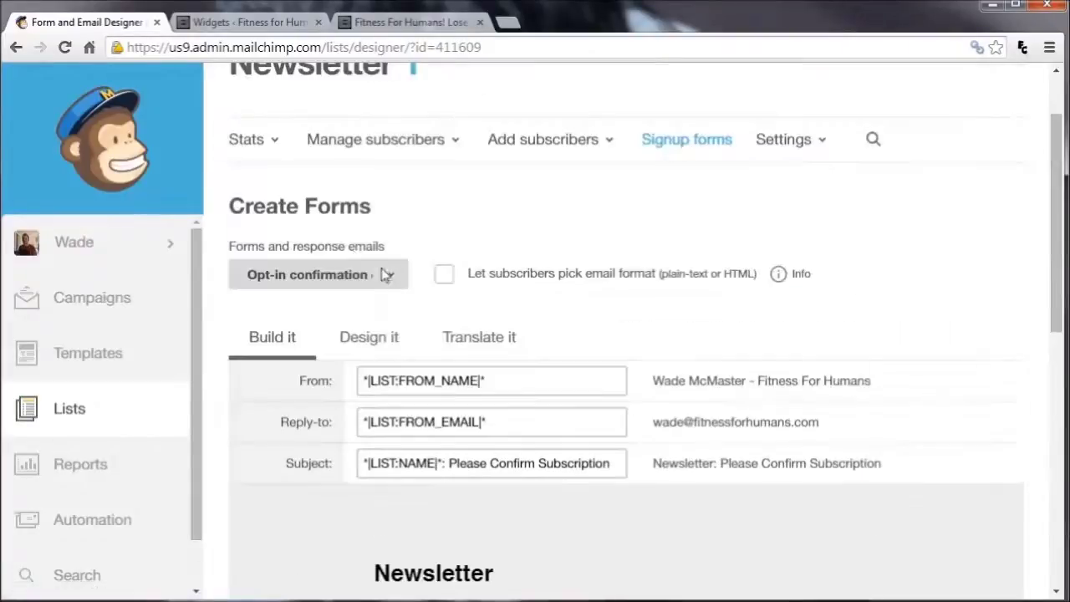
pyautogui.click(389, 279)
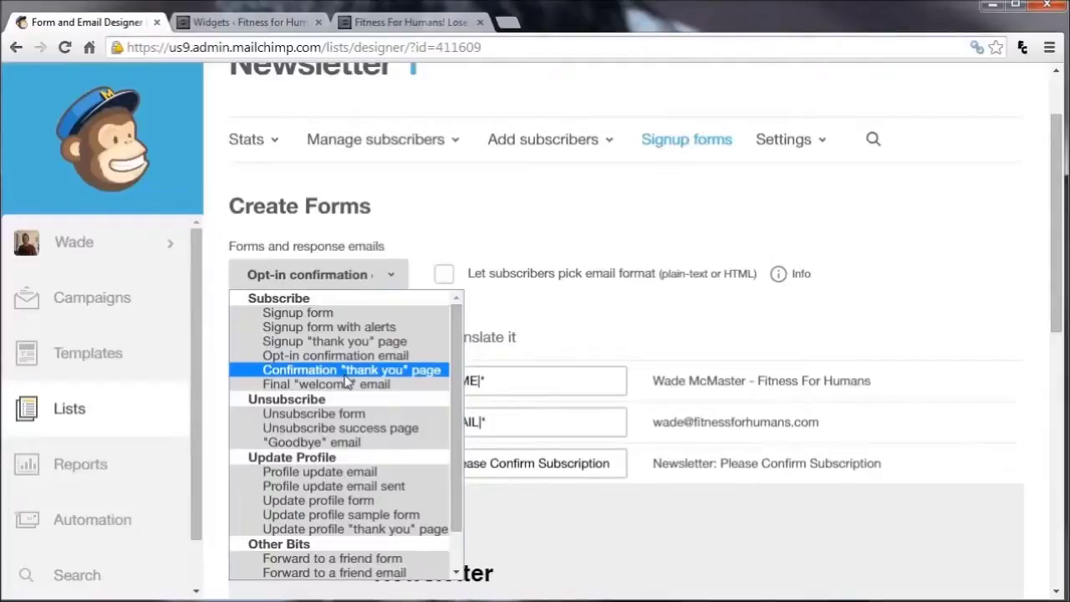
# Select the Confirmation 'thank you' page and edit its body text block
pyautogui.click(293, 370)
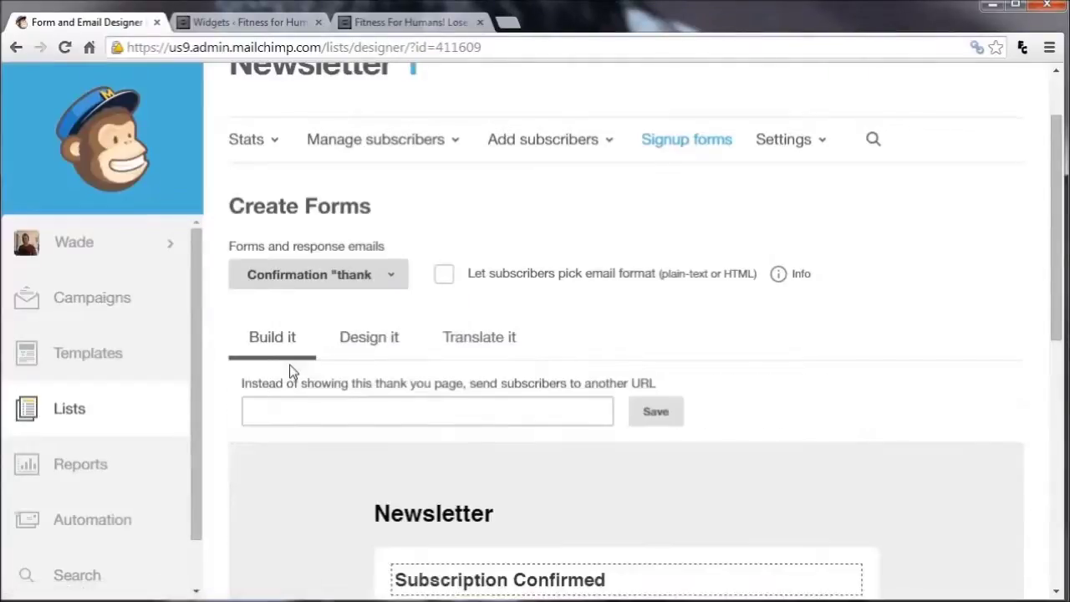
pyautogui.scroll(-3, 389, 386)
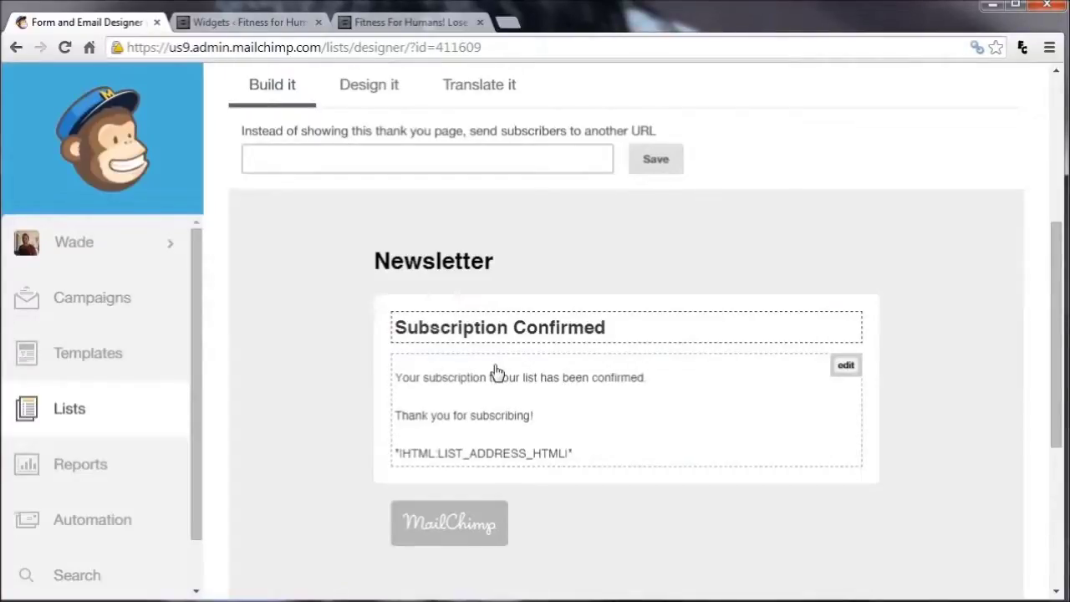
pyautogui.click(846, 368)
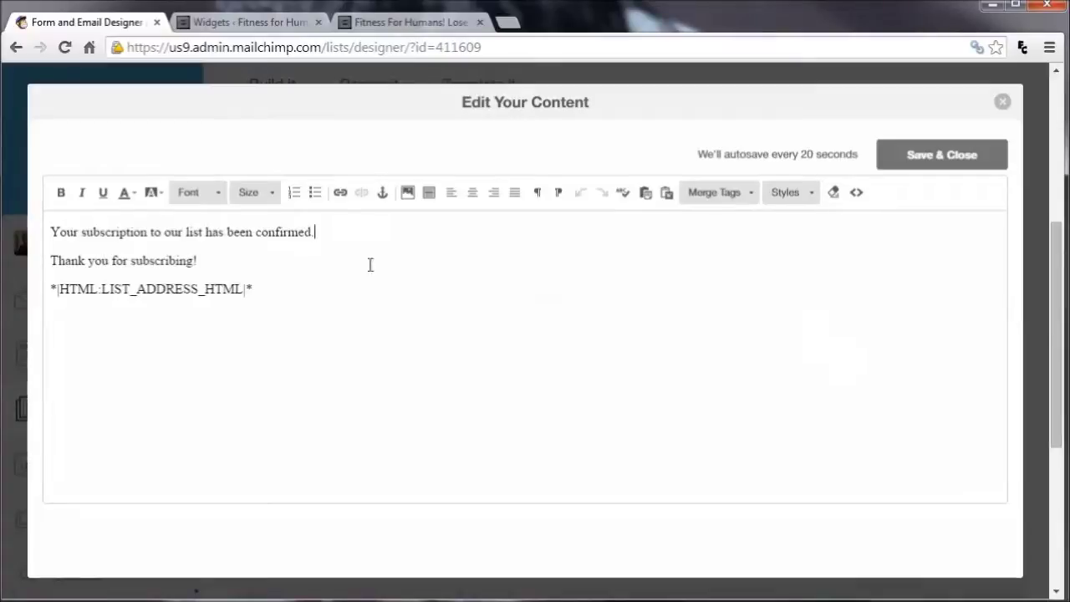
# Add 'You will find your free ebook on our website here.' after 'Thank you for subscribing!'
pyautogui.click(293, 266)
pyautogui.click(301, 256)
pyautogui.write('You will fin')
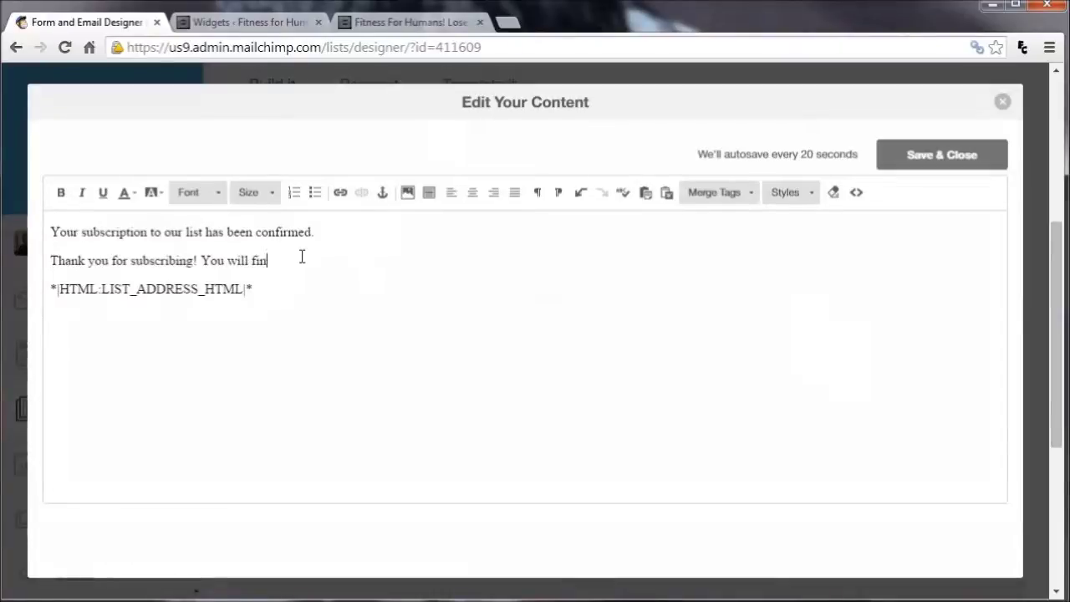
pyautogui.write('d your free ebook on our website here')
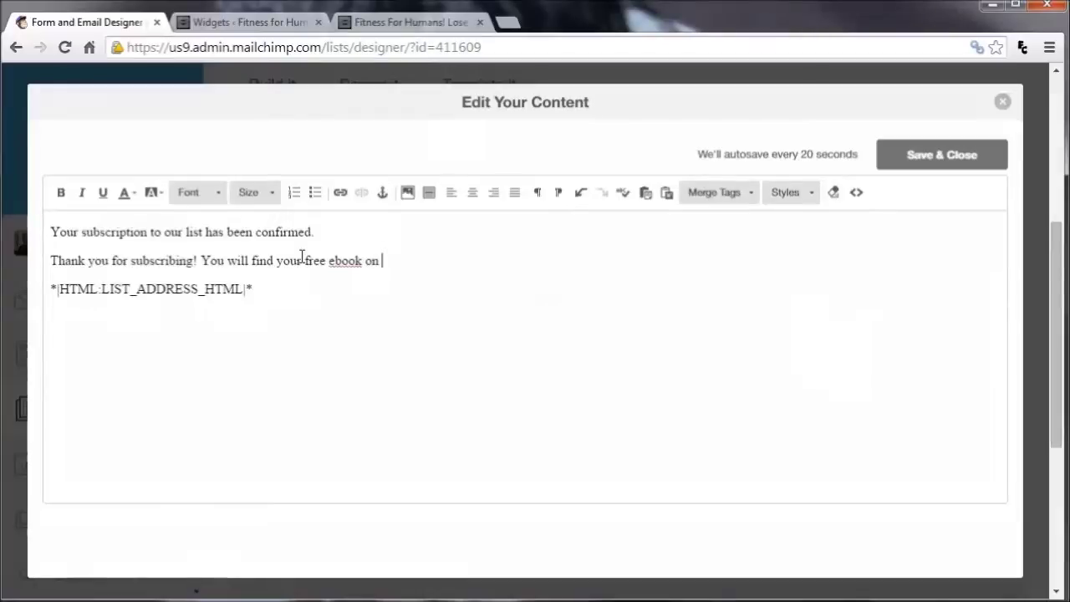
pyautogui.write('.')
pyautogui.moveTo(475, 261); pyautogui.dragTo(448, 261)
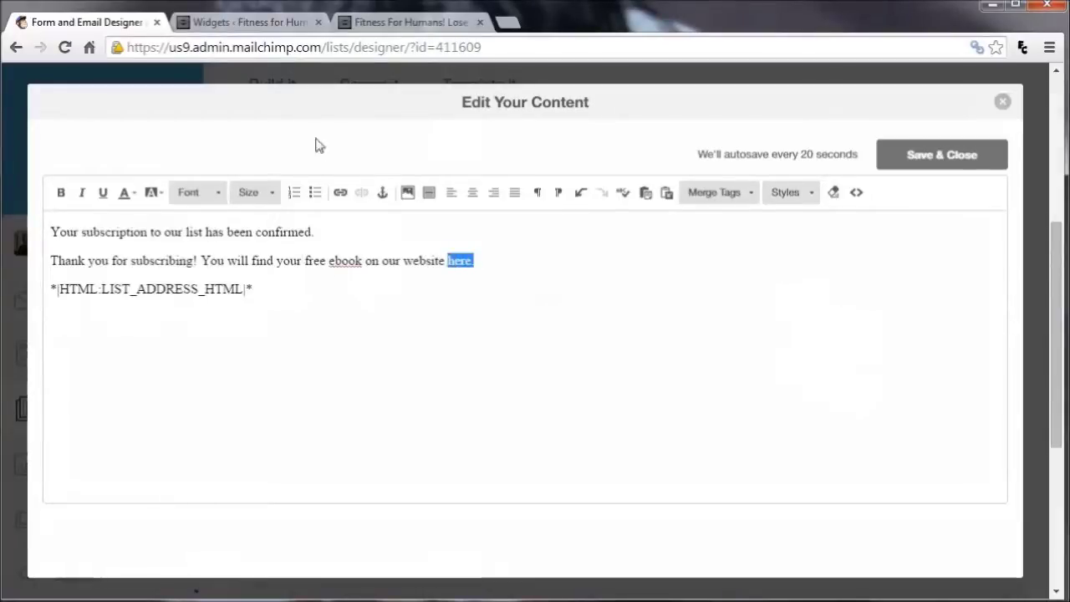
pyautogui.click(342, 194)
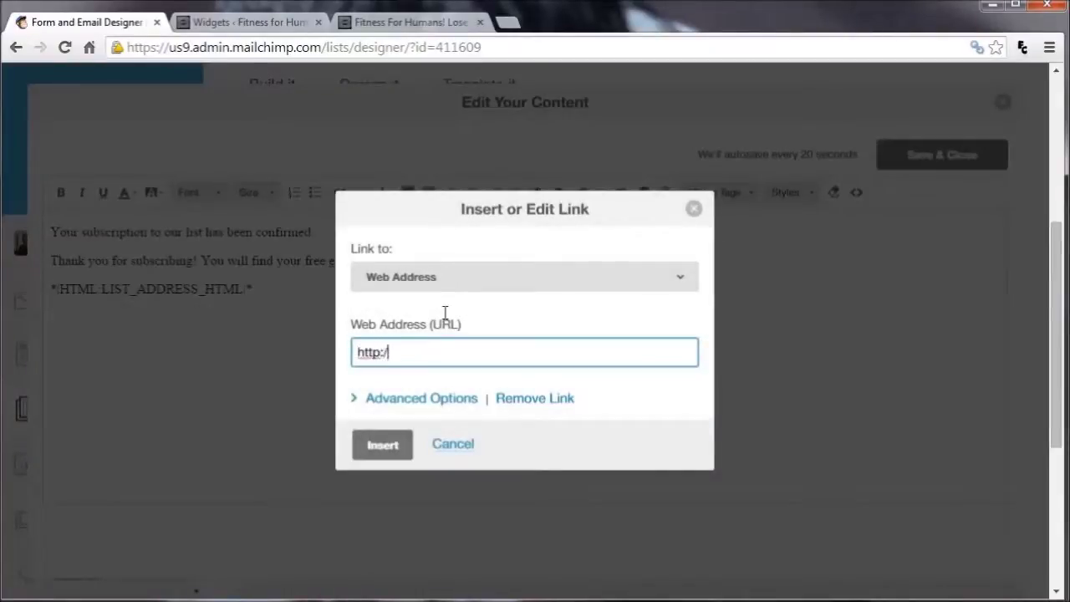
pyautogui.write('http://www.fitness')
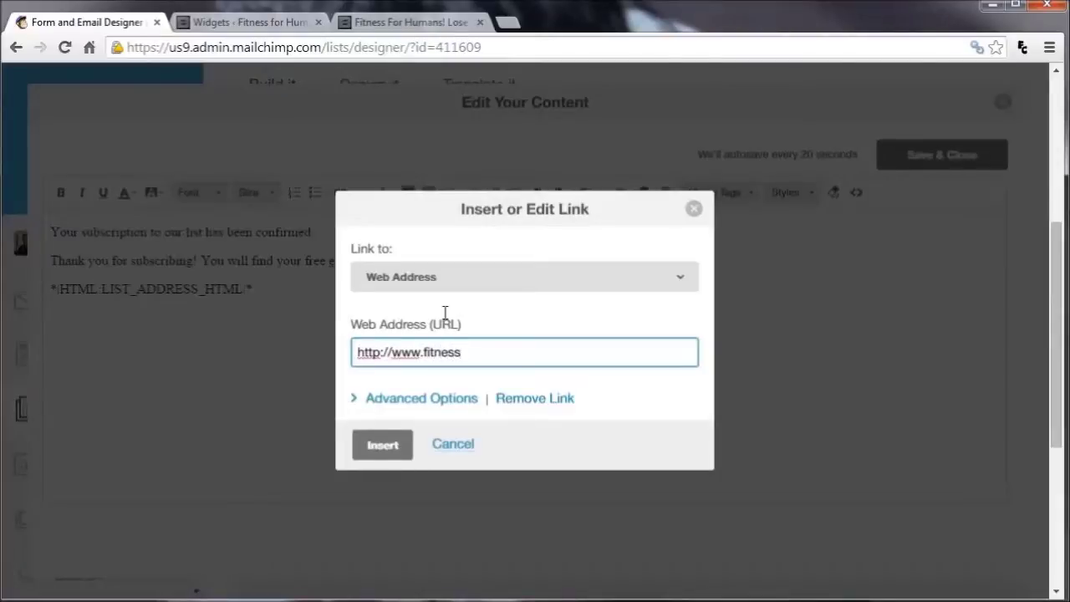
pyautogui.write('forhumans.com/')
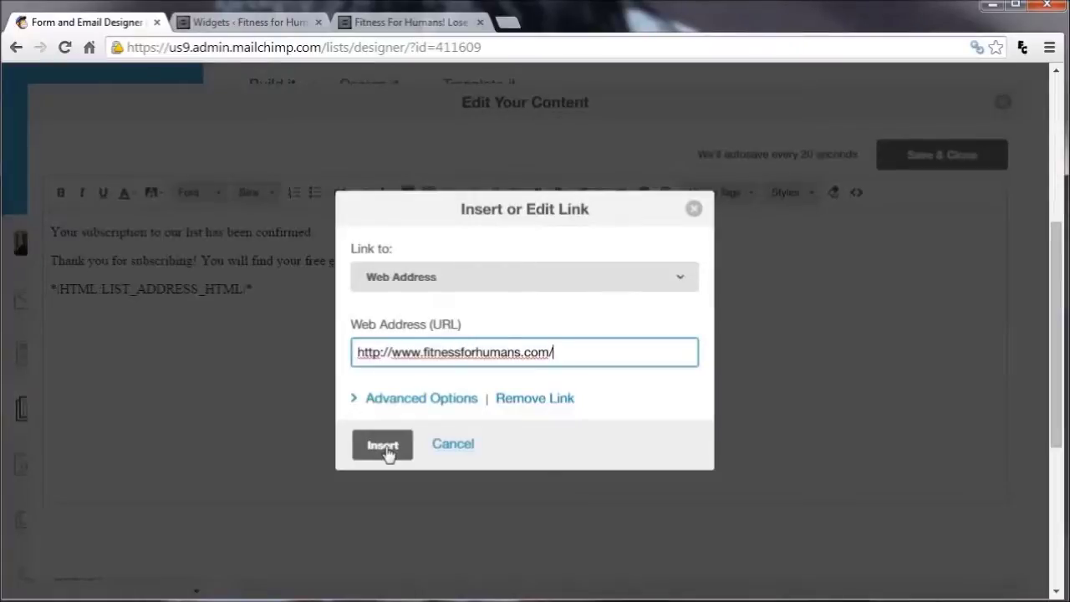
pyautogui.click(387, 453)
pyautogui.click(454, 367)
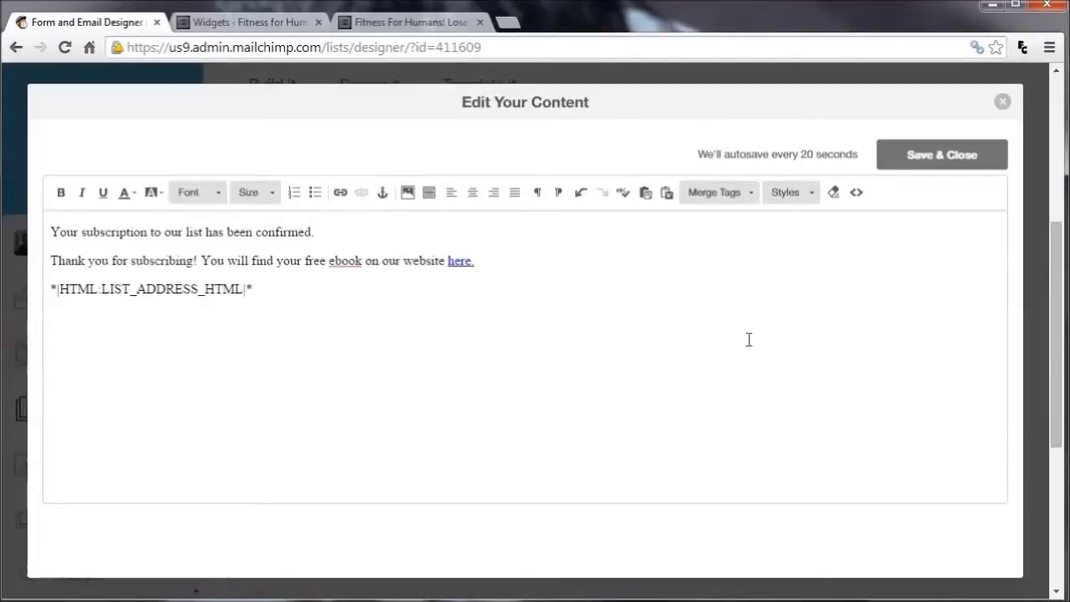
# Save and close the edited confirmation thank-you page carrying the free ebook link
pyautogui.click(911, 165)
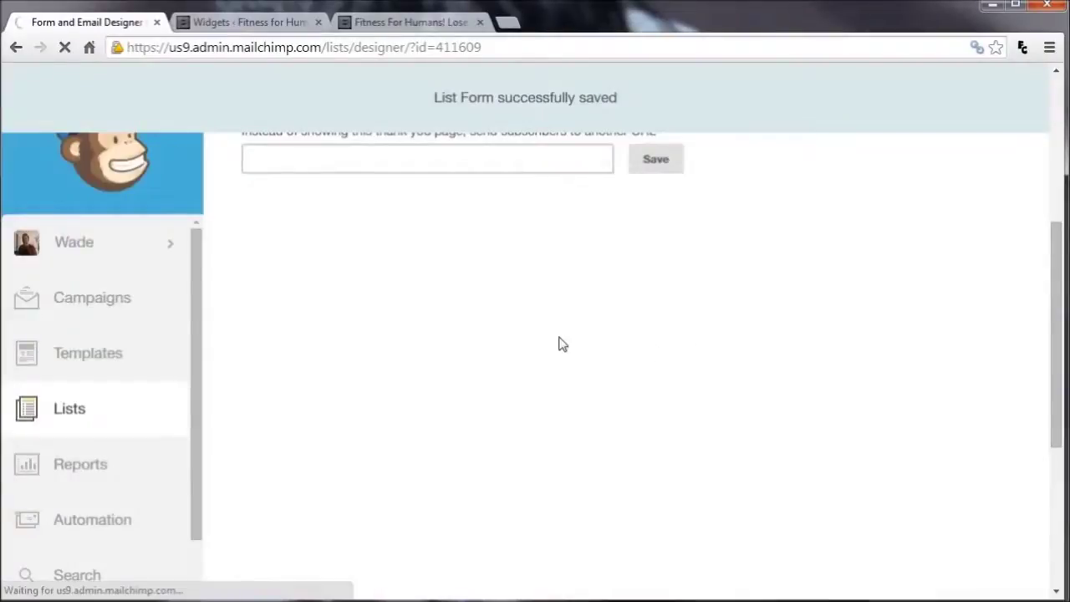
pyautogui.scroll(2, 376, 175)
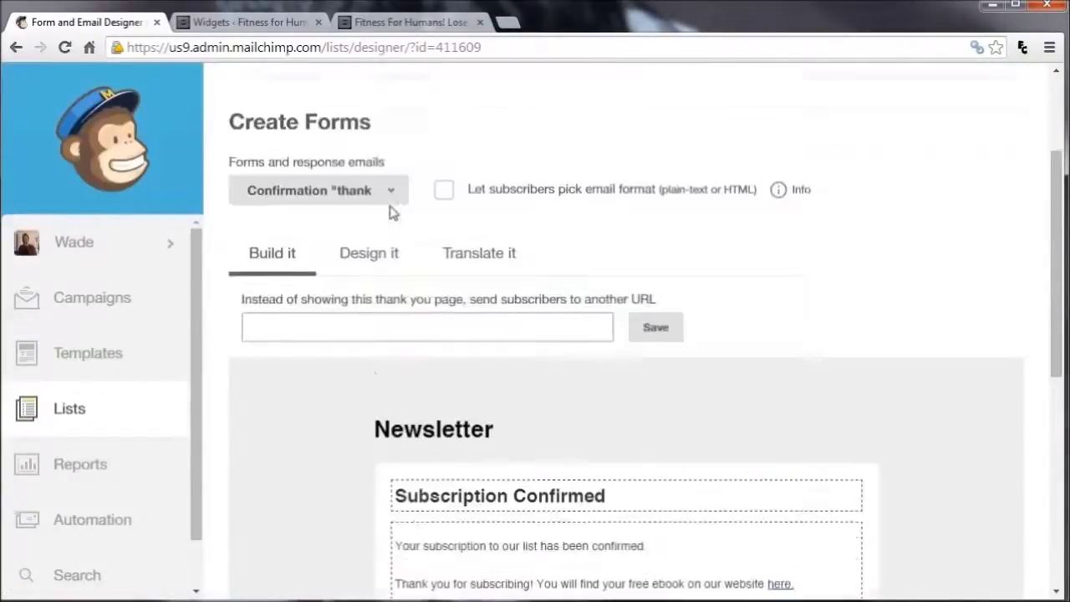
pyautogui.scroll(1, 390, 213)
# Check the Forms and response emails list without changing it, then return to the Lists overview
pyautogui.click(390, 275)
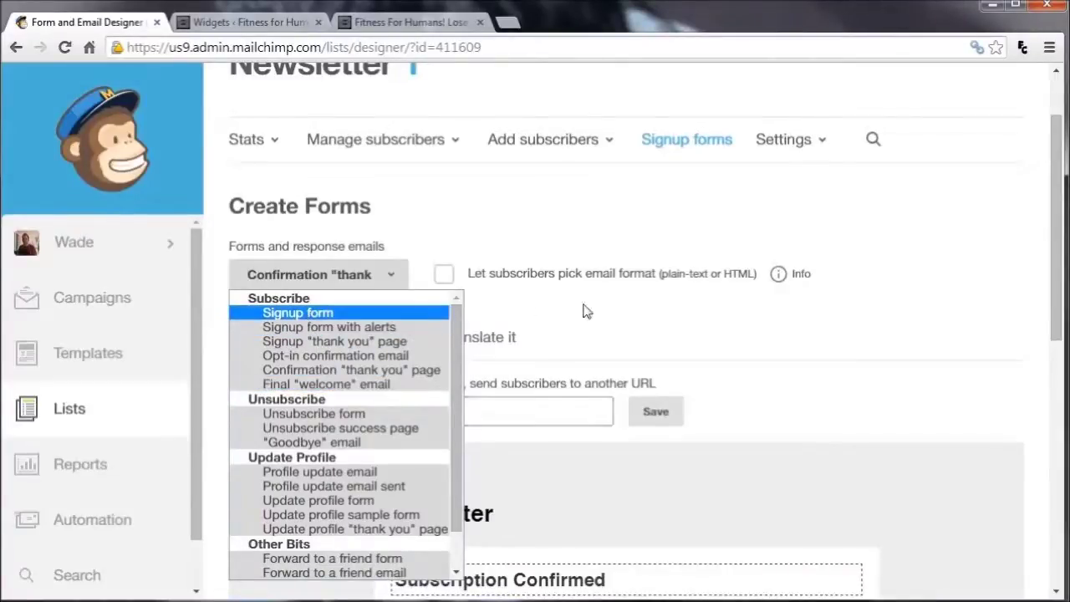
pyautogui.click(640, 317)
pyautogui.scroll(-3, 586, 275)
pyautogui.moveTo(480, 406)
pyautogui.scroll(2, 489, 381)
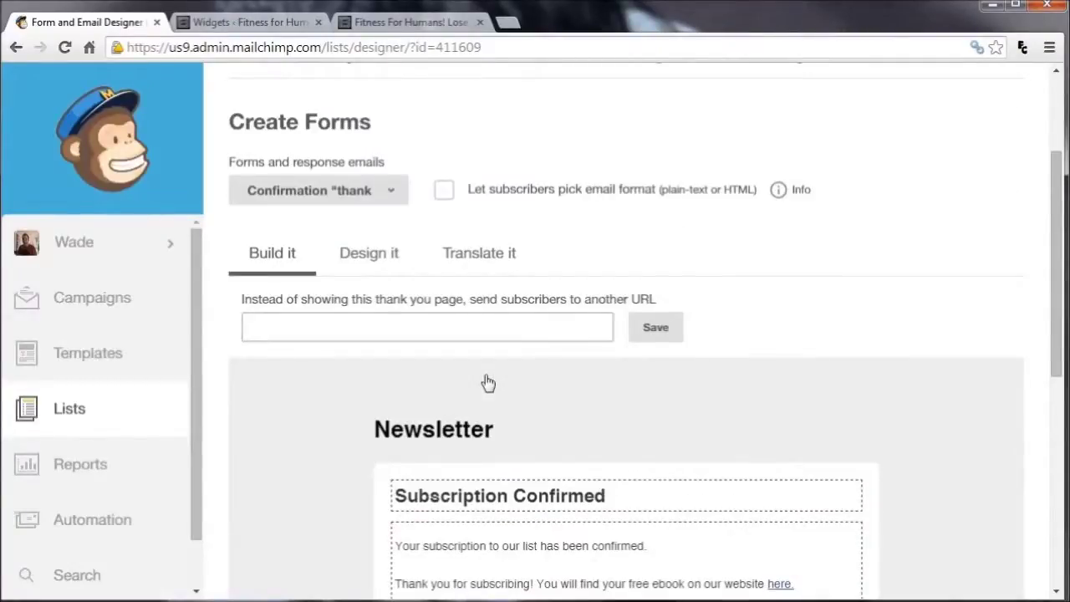
pyautogui.click(76, 410)
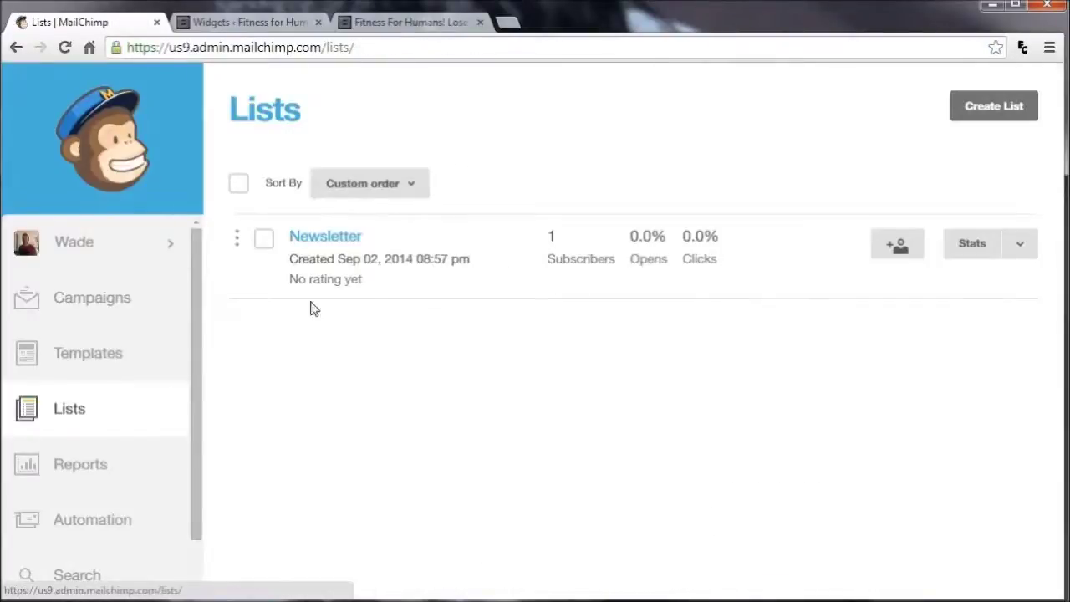
# From the Newsletter list's Signup forms, open Embedded forms and scroll to the Classic form HTML code
pyautogui.click(345, 242)
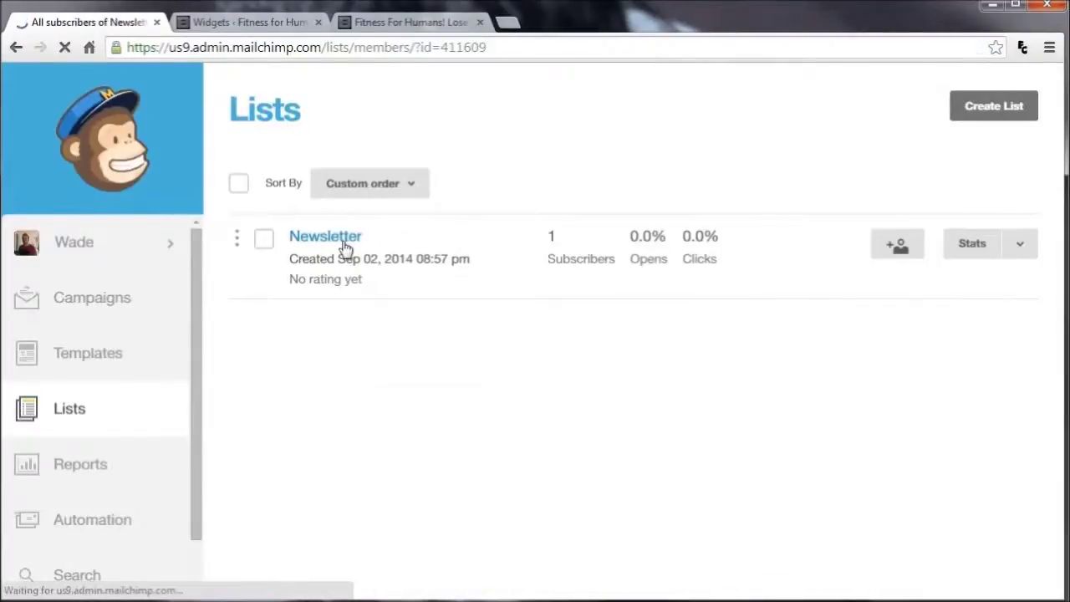
pyautogui.click(712, 233)
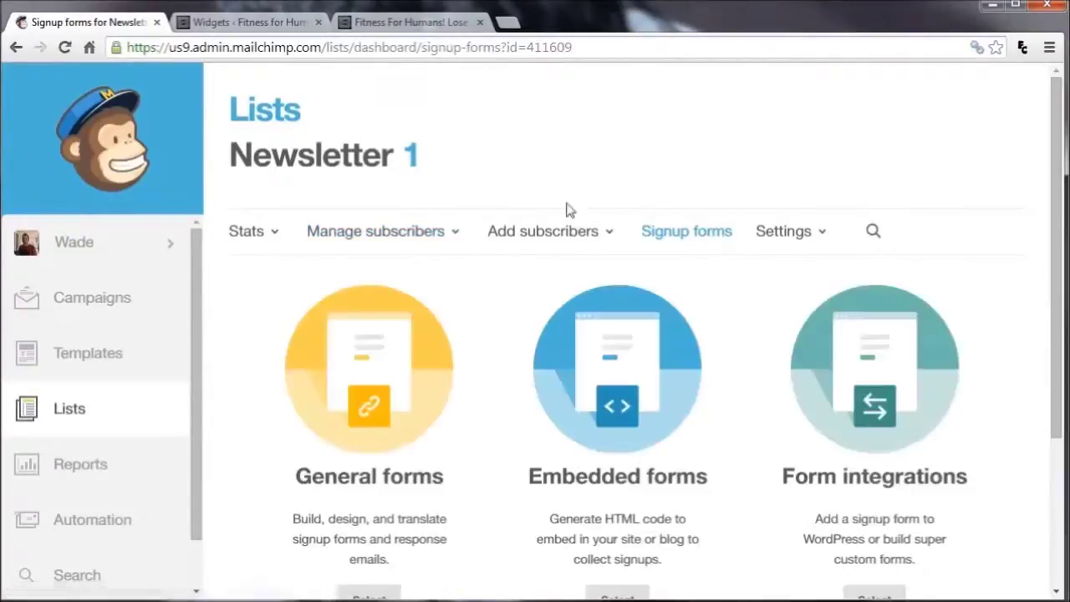
pyautogui.click(627, 404)
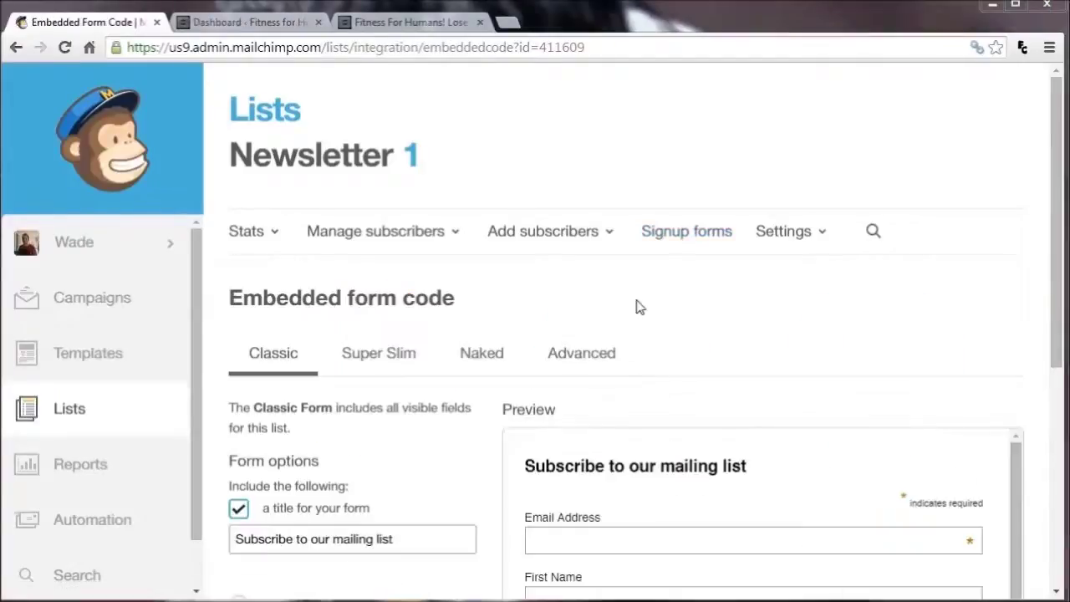
pyautogui.moveTo(1060, 230); pyautogui.dragTo(1059, 313)
pyautogui.moveTo(1011, 430); pyautogui.dragTo(1001, 393)
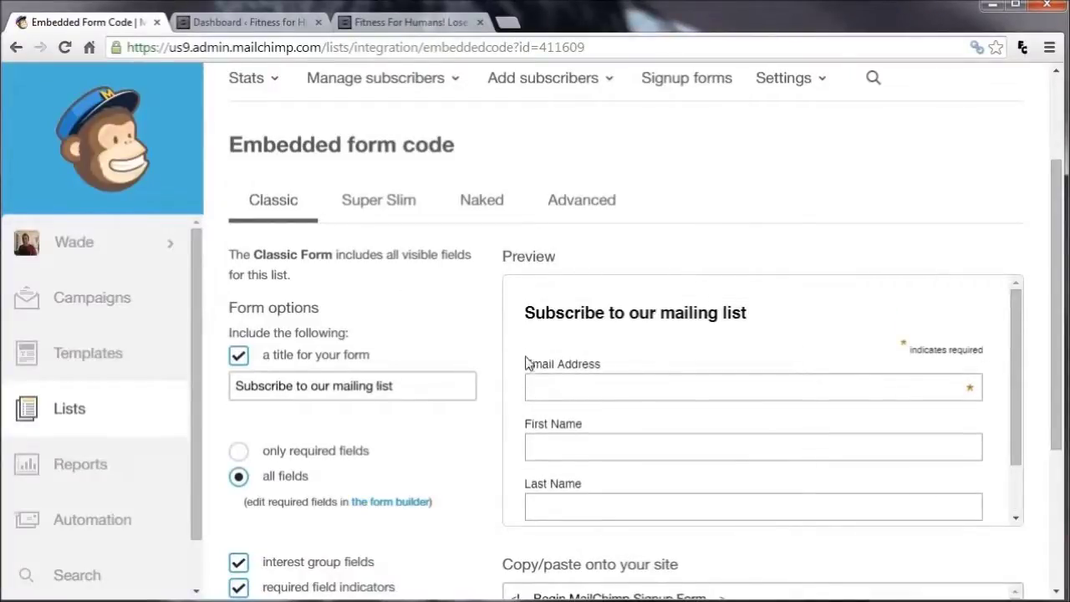
pyautogui.scroll(-2, 373, 392)
pyautogui.scroll(-2, 499, 480)
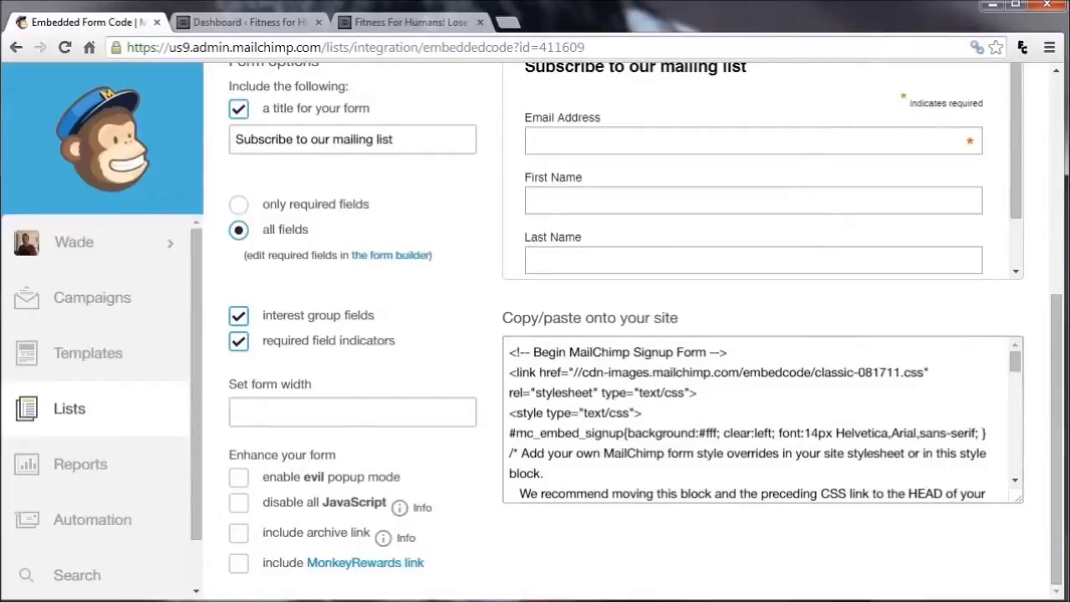
# In the WordPress dashboard, go to Appearance > Widgets
pyautogui.click(233, 23)
pyautogui.moveTo(55, 459)
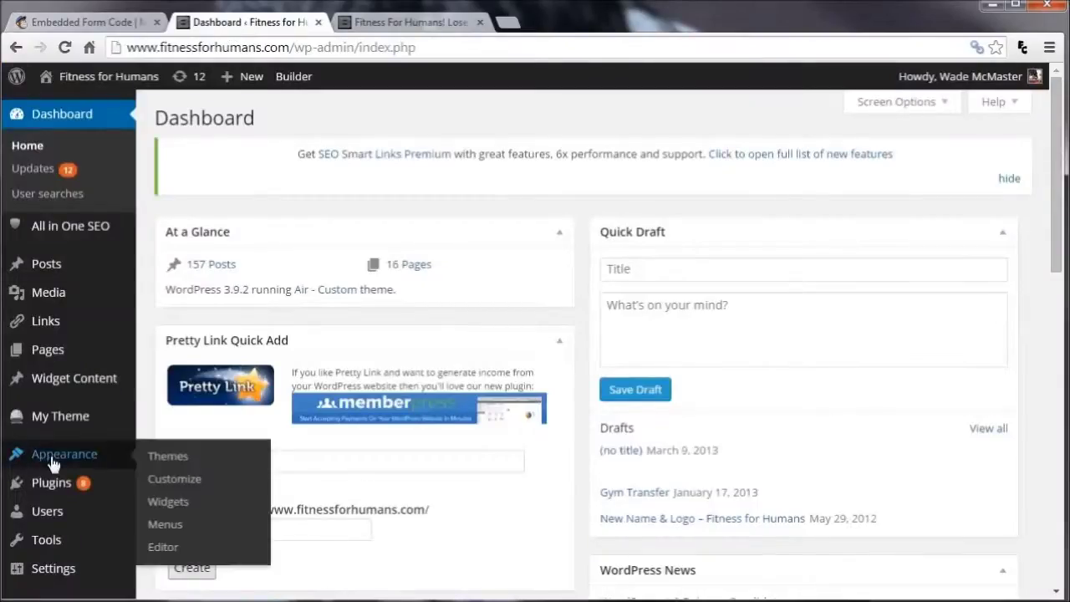
pyautogui.click(170, 503)
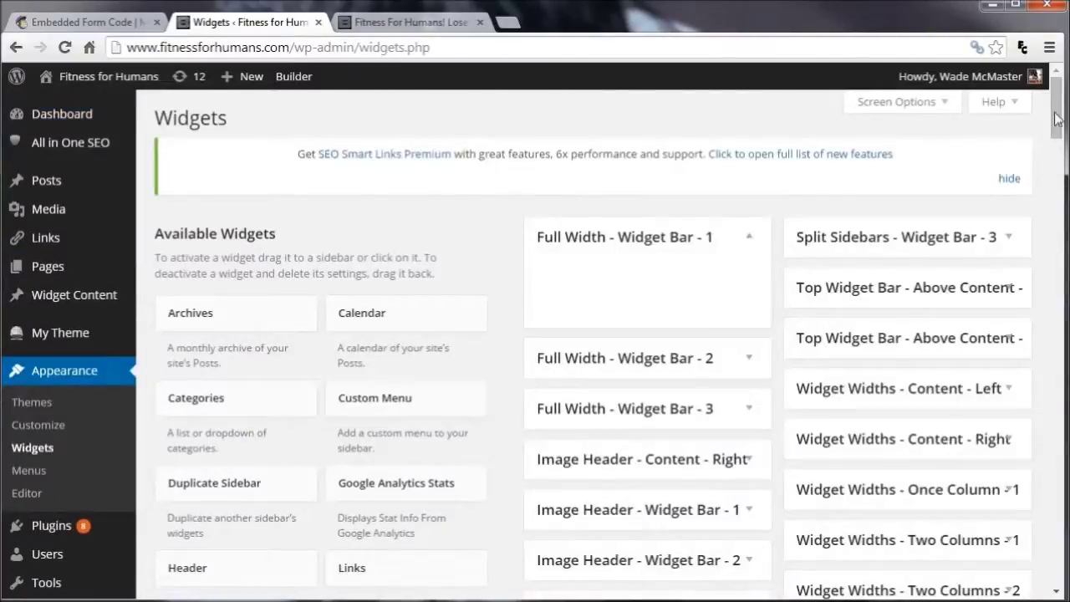
# Expand the Right Sidebar - Content - Right area, then go back to the MailChimp tab
pyautogui.moveTo(1059, 104); pyautogui.dragTo(1050, 195)
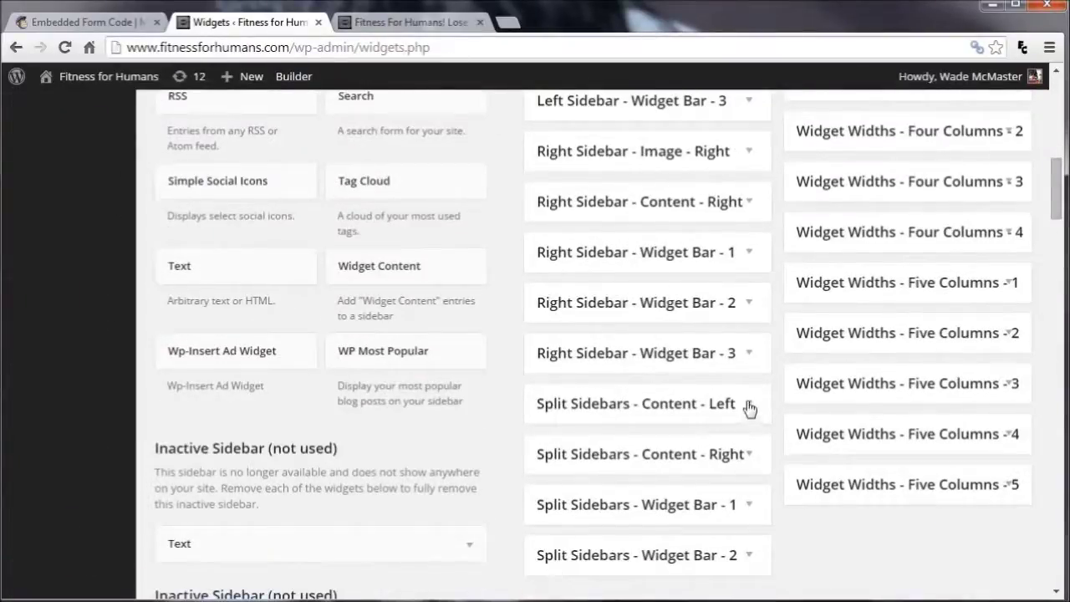
pyautogui.scroll(2, 743, 430)
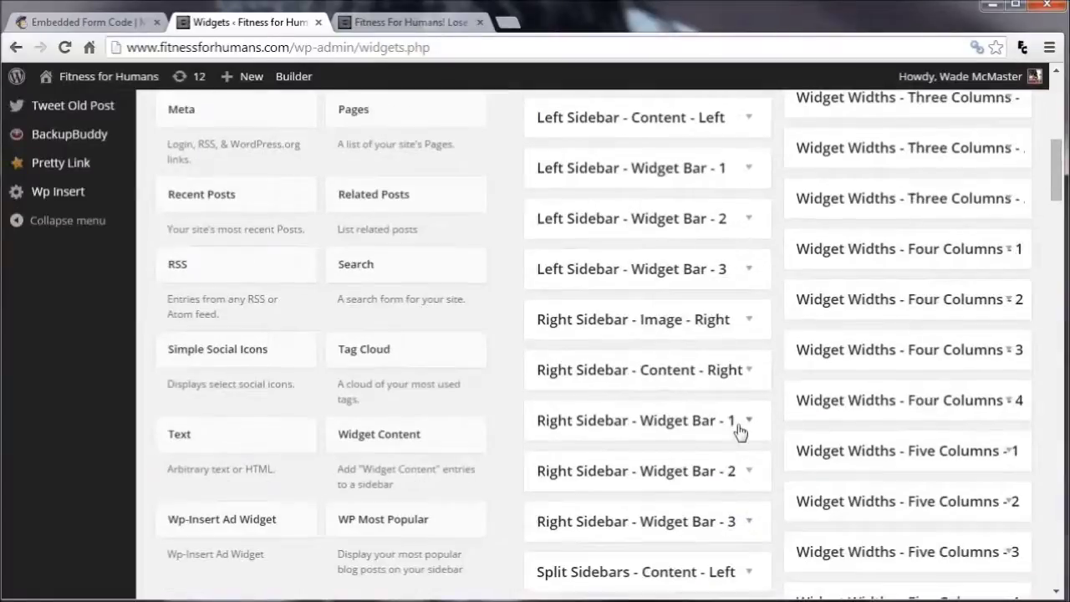
pyautogui.click(748, 370)
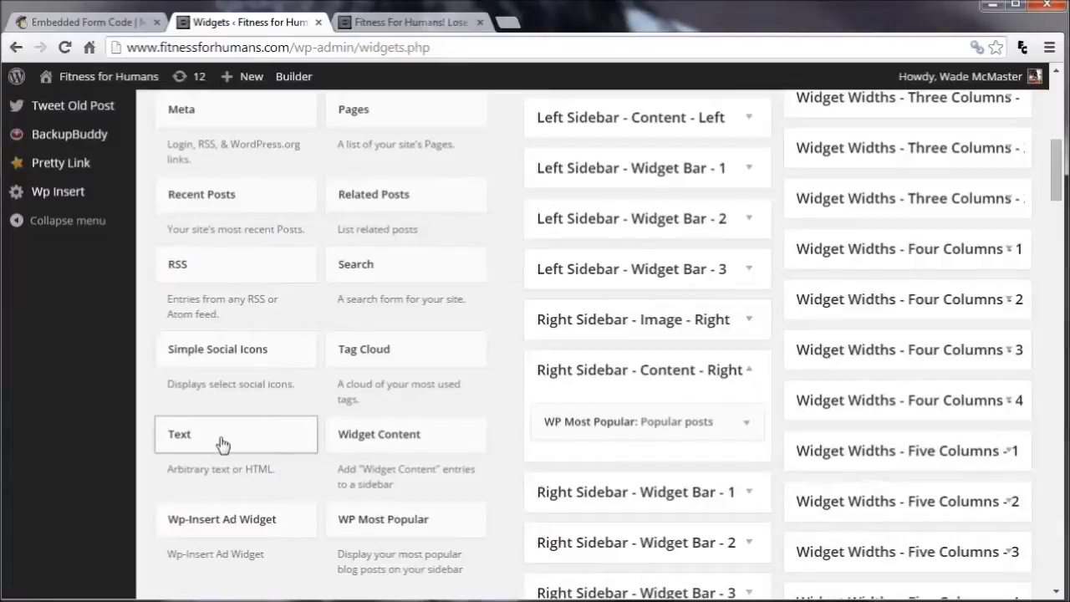
pyautogui.click(75, 23)
# Select the embed code, then switch to the Super Slim form with only an email field
pyautogui.click(642, 392)
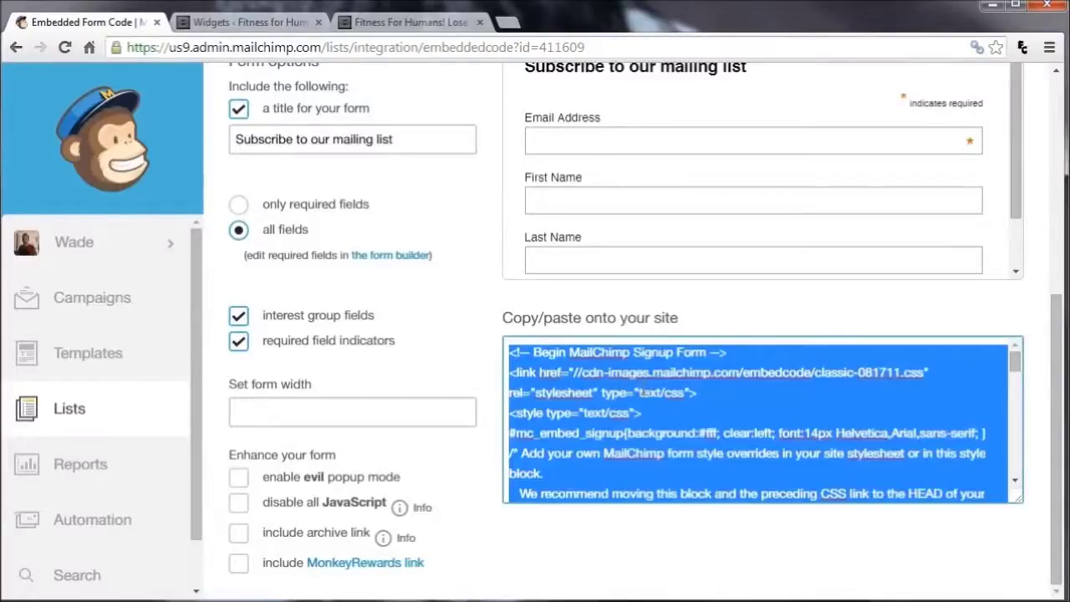
pyautogui.scroll(4, 624, 375)
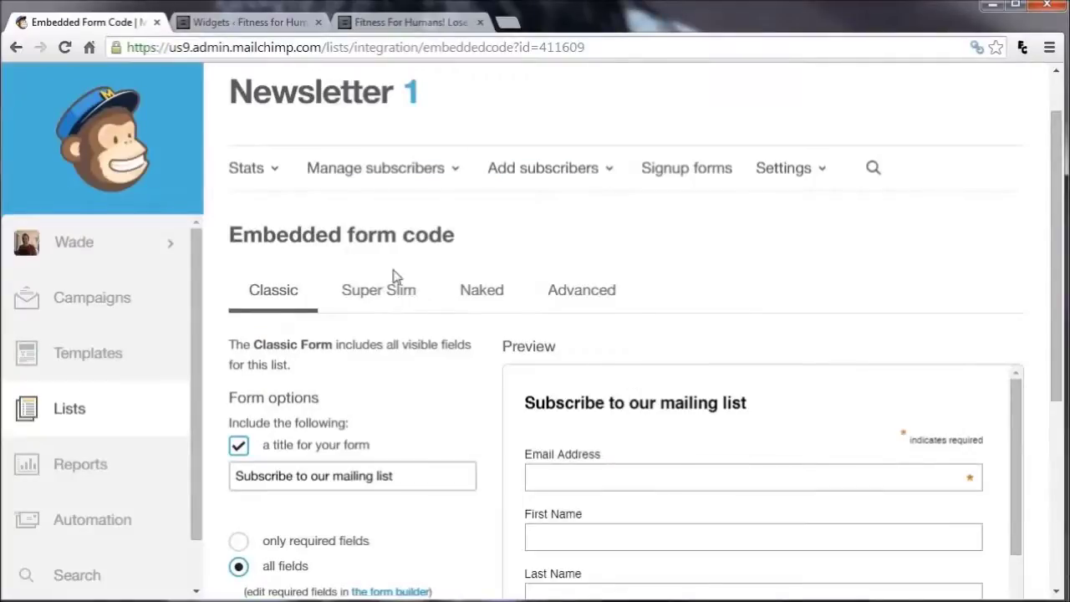
pyautogui.click(396, 306)
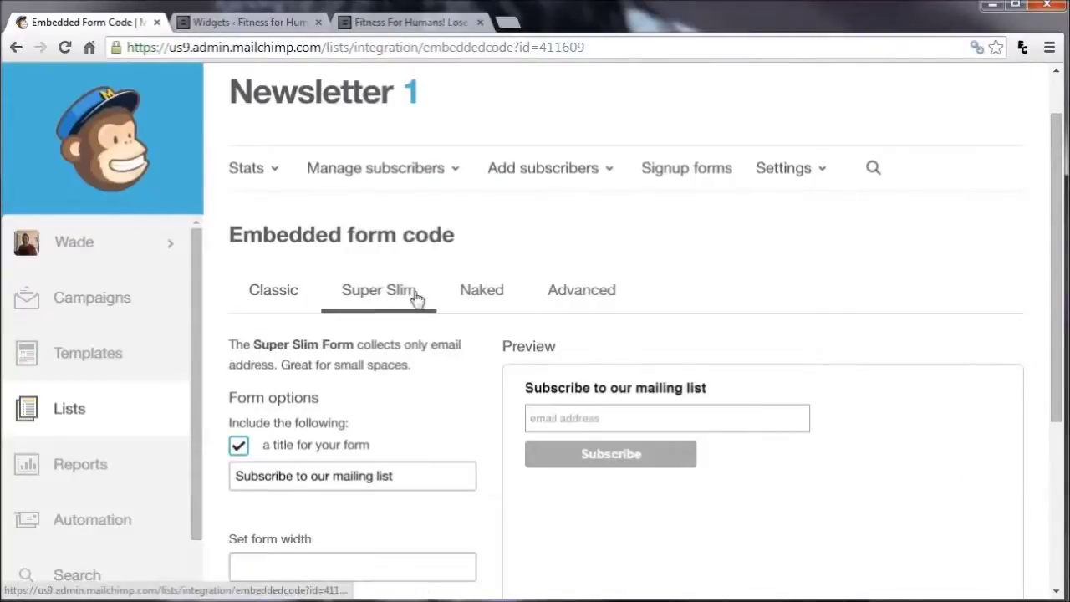
pyautogui.click(638, 415)
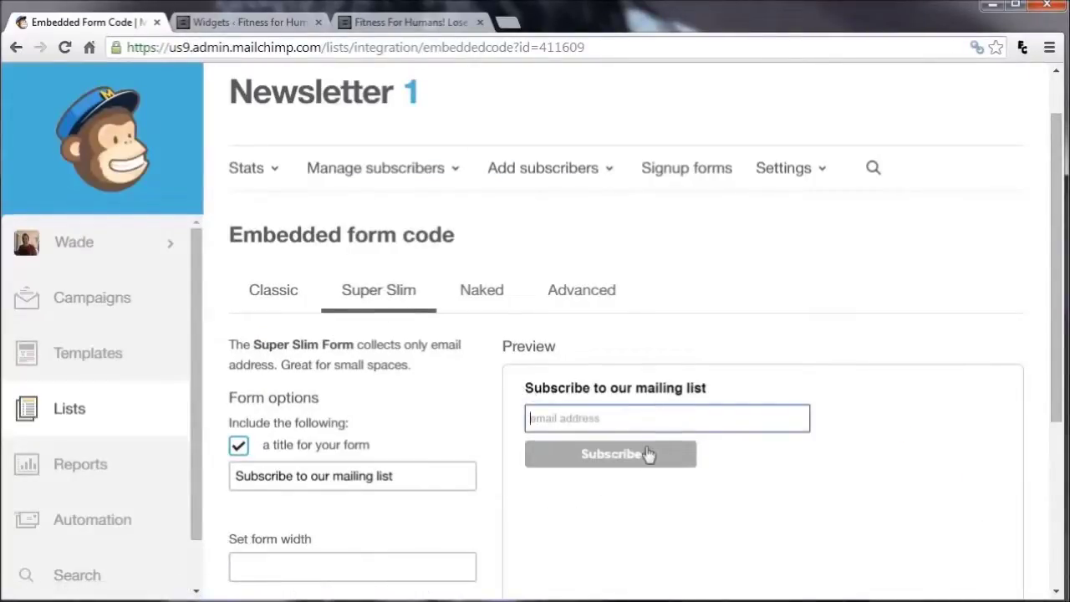
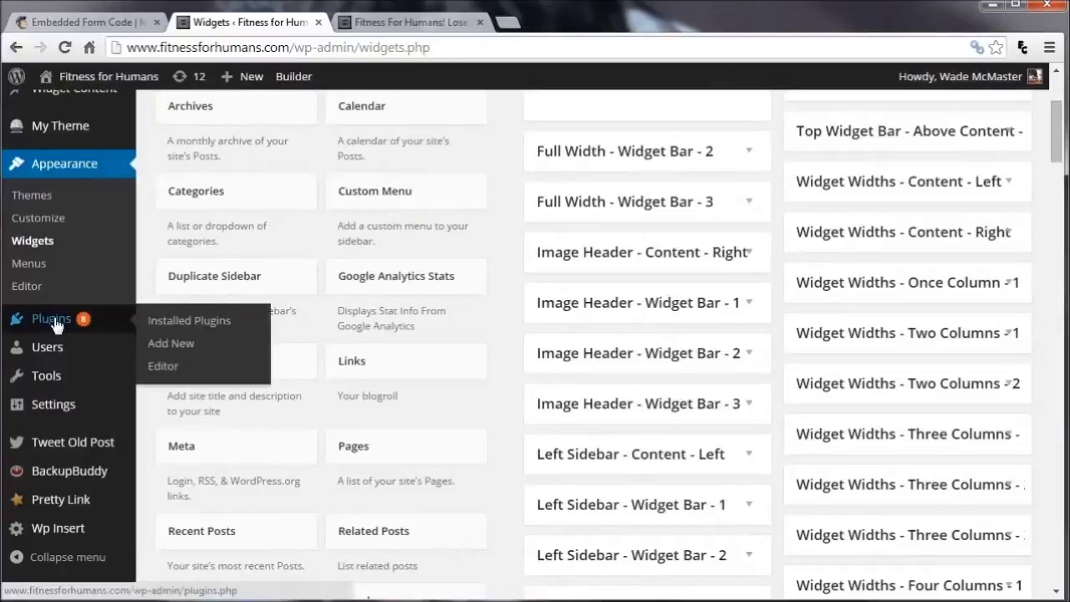
# Search plugins for MailChimp, then install and activate MailChimp List Subscribe Form 1.4.1
pyautogui.click(167, 351)
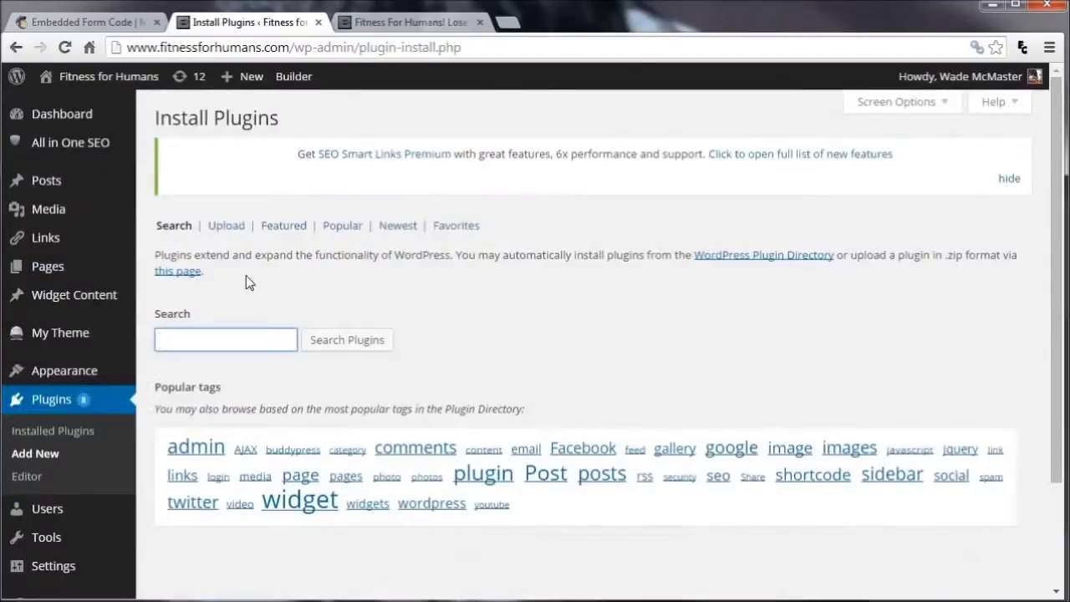
pyautogui.write('Mail')
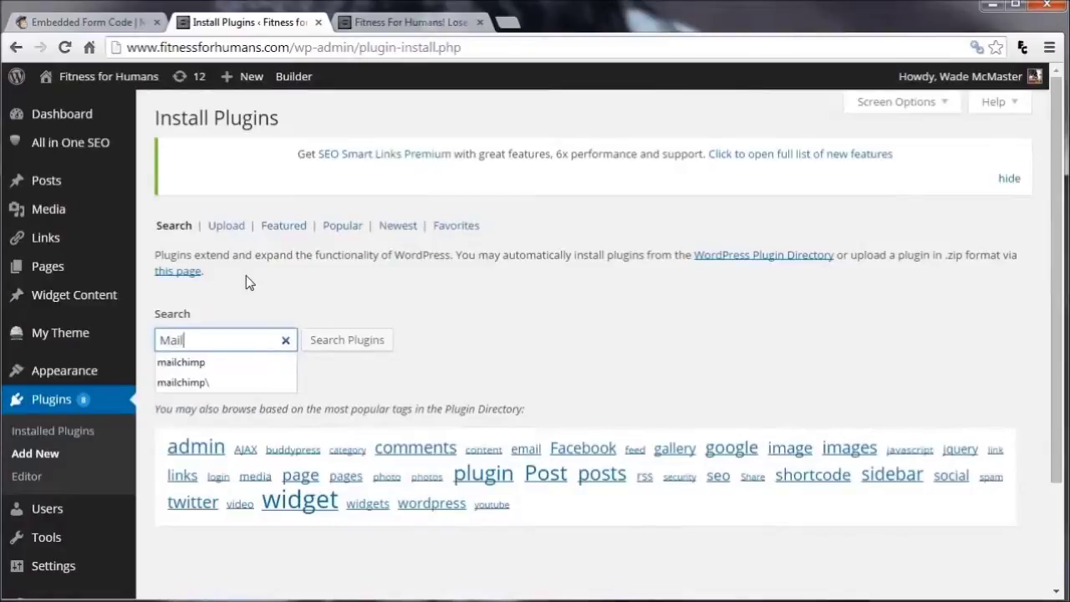
pyautogui.press('BackSpace')
pyautogui.write('Chimp')
pyautogui.click(380, 340)
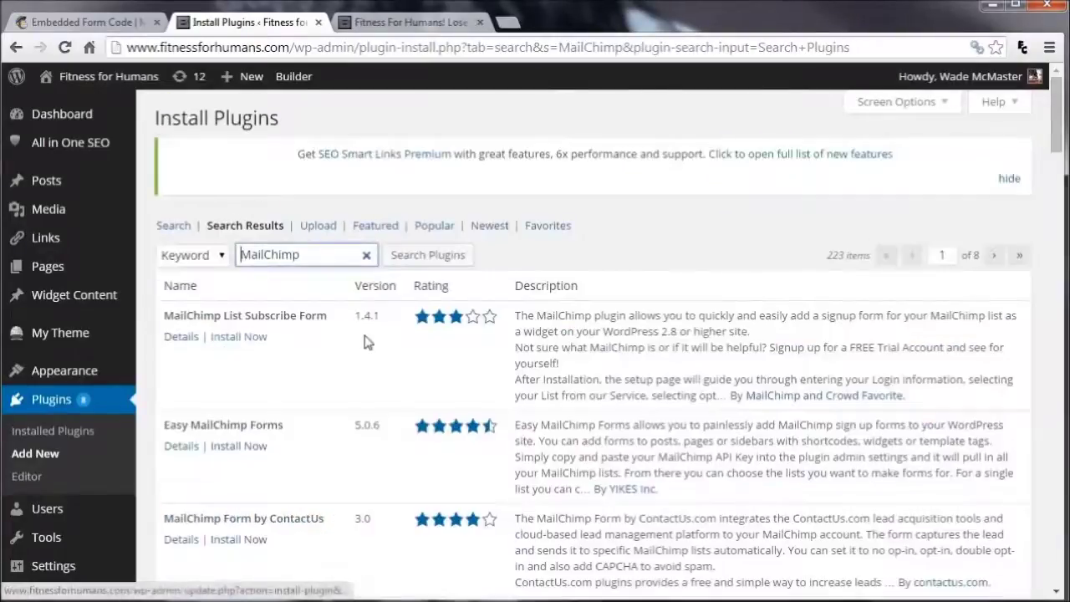
pyautogui.click(231, 337)
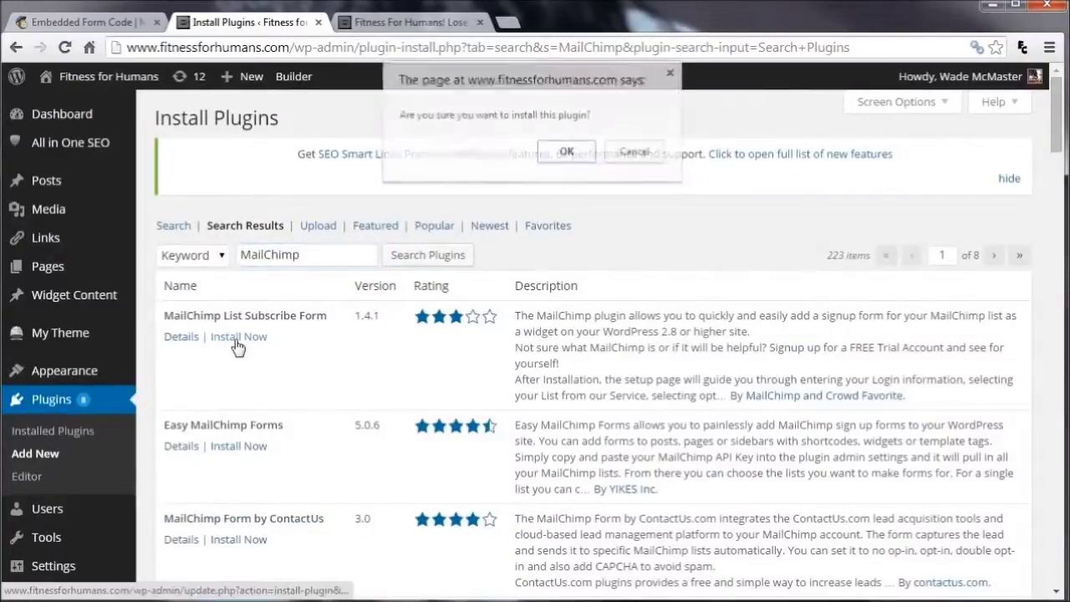
pyautogui.click(568, 153)
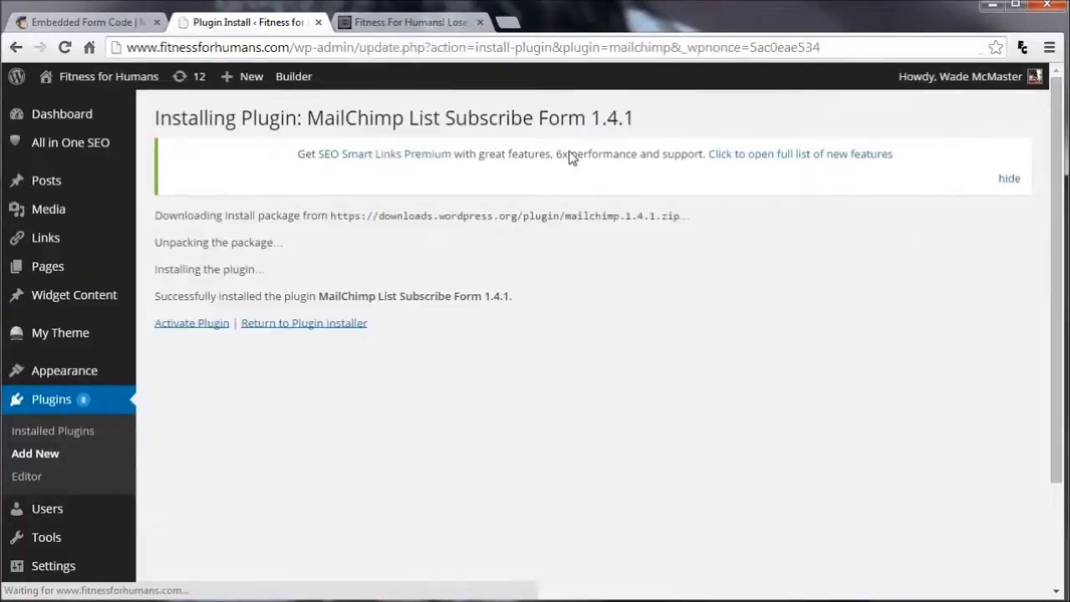
pyautogui.click(196, 324)
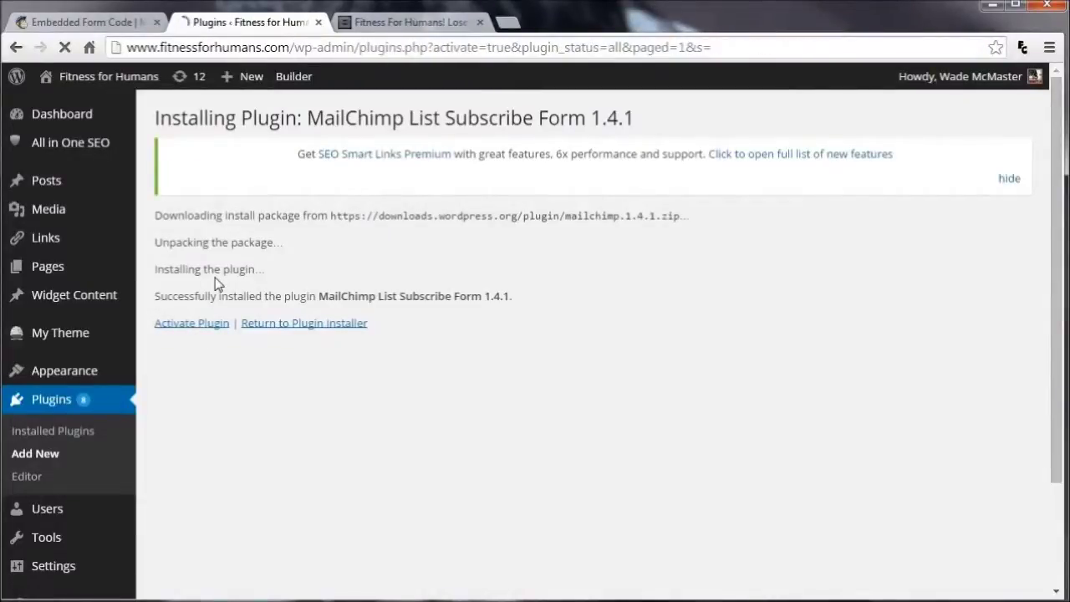
pyautogui.scroll(-3, 63, 430)
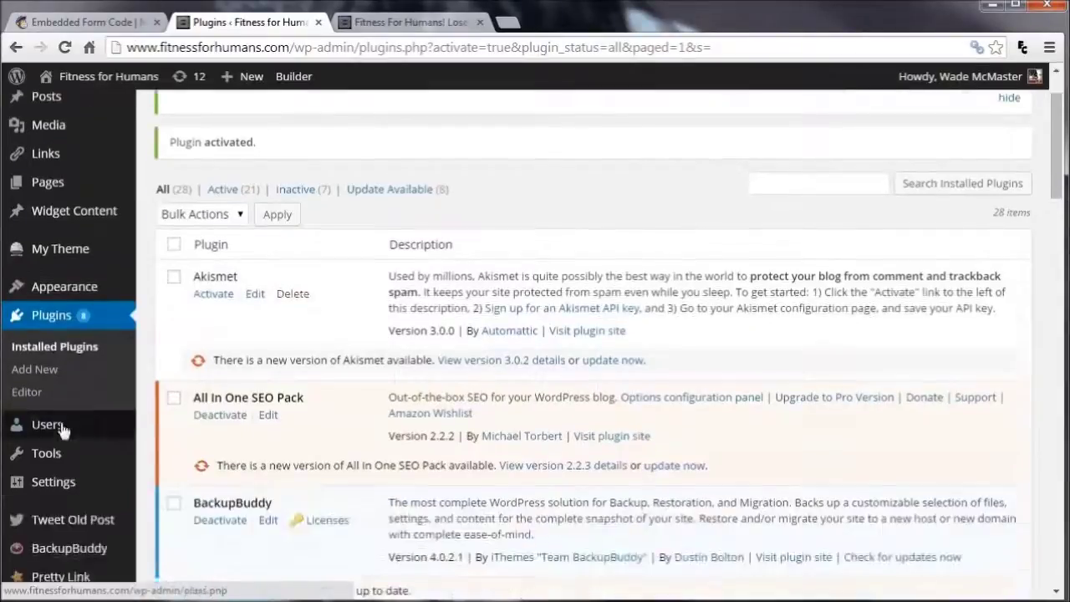
# Connect the MailChimp account from Settings > MailChimp Setup and show its lists
pyautogui.moveTo(67, 420)
pyautogui.moveTo(53, 313)
pyautogui.click(208, 407)
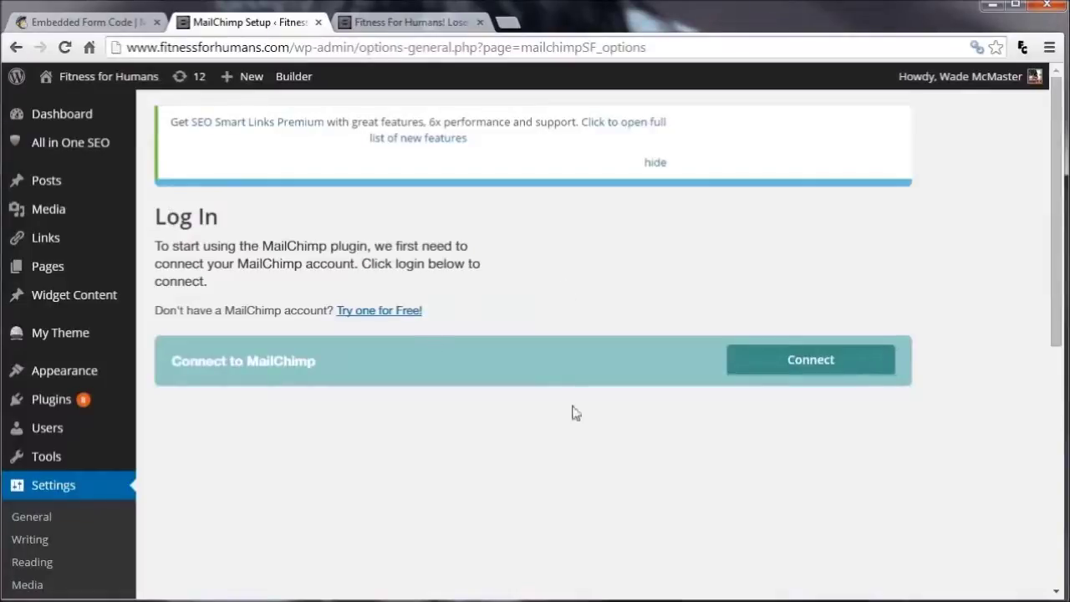
pyautogui.click(774, 367)
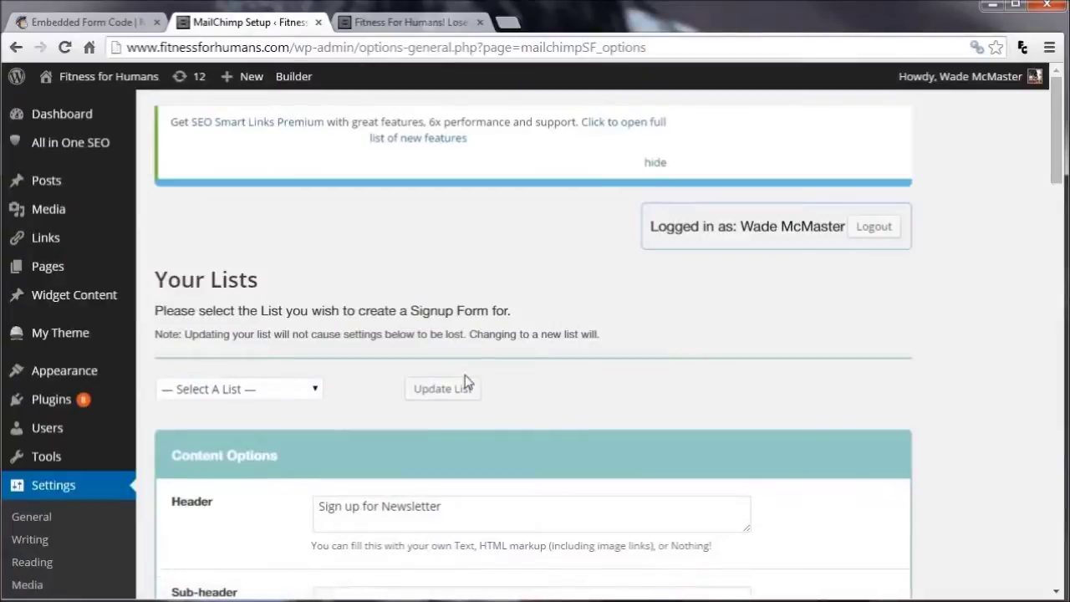
pyautogui.click(288, 391)
# Link the form to the Newsletter list and change the submit button text to 'I want'
pyautogui.click(264, 424)
pyautogui.scroll(-3, 470, 342)
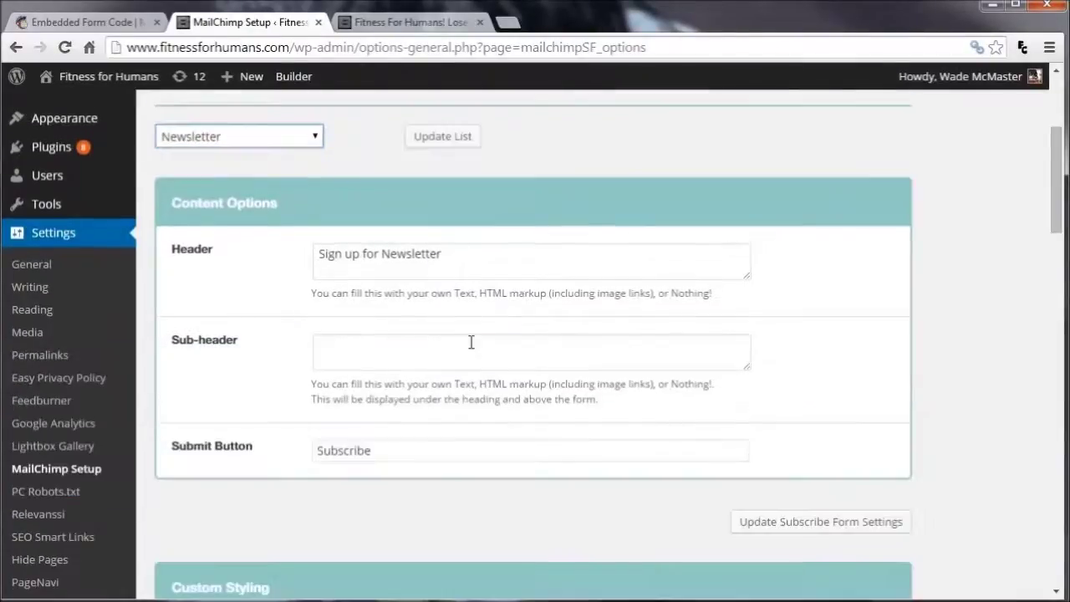
pyautogui.click(439, 138)
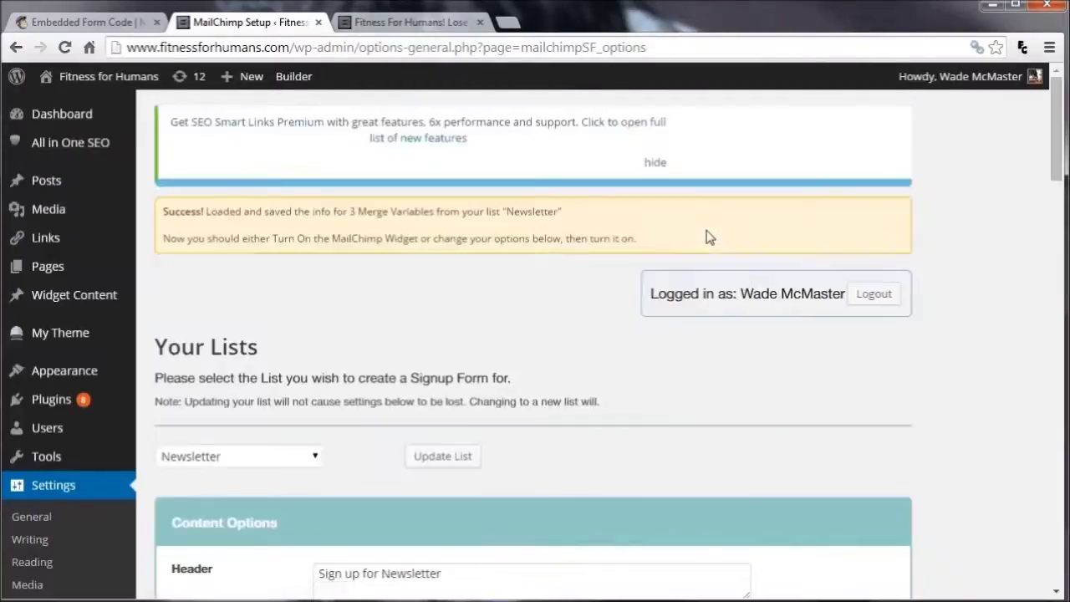
pyautogui.scroll(-5, 665, 386)
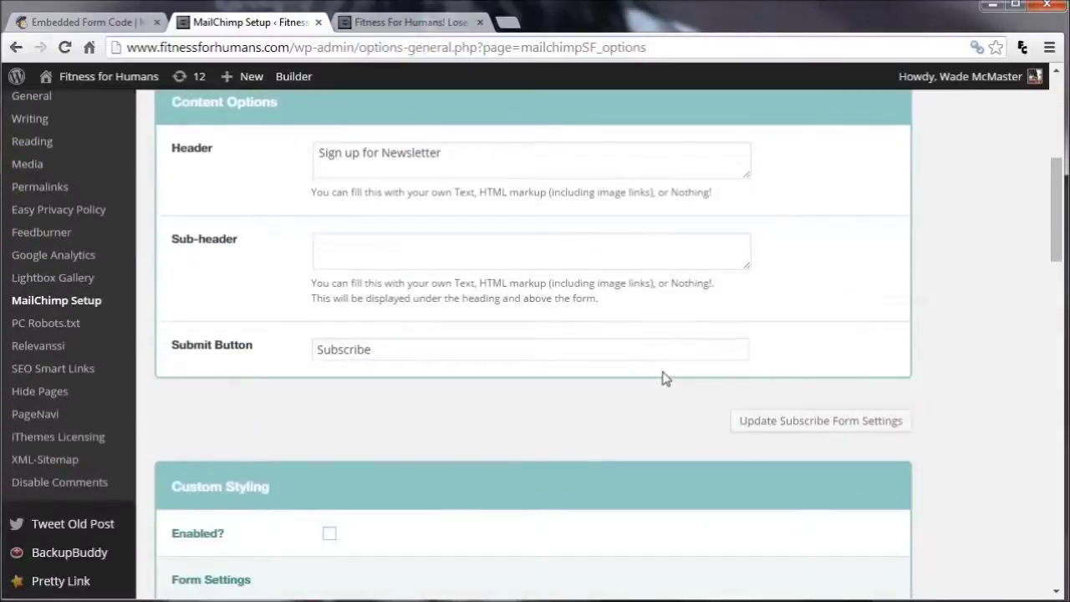
pyautogui.moveTo(394, 354); pyautogui.dragTo(230, 340)
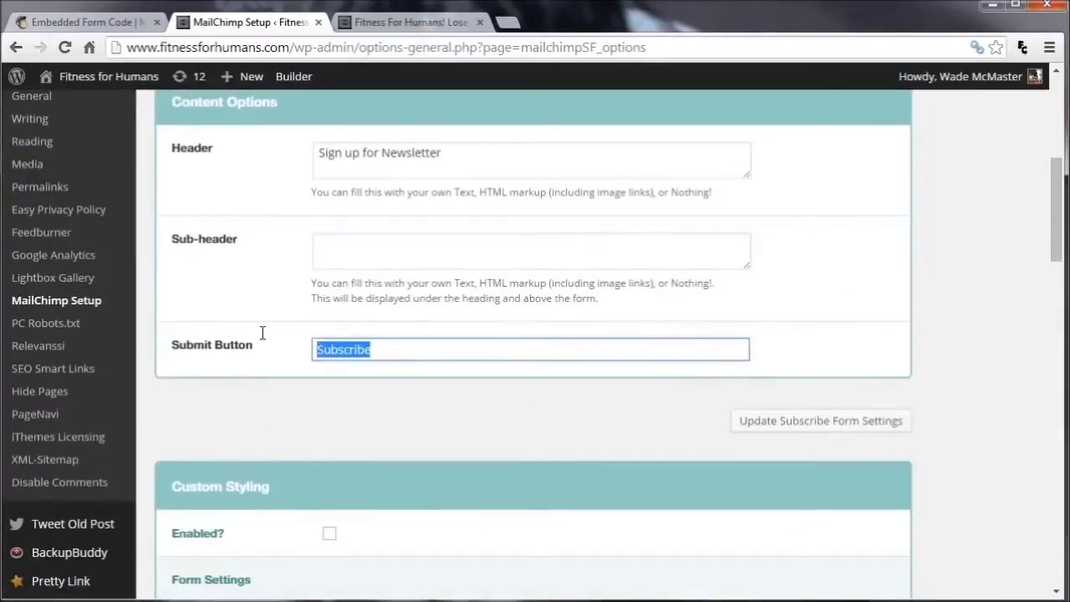
pyautogui.write('I want in!')
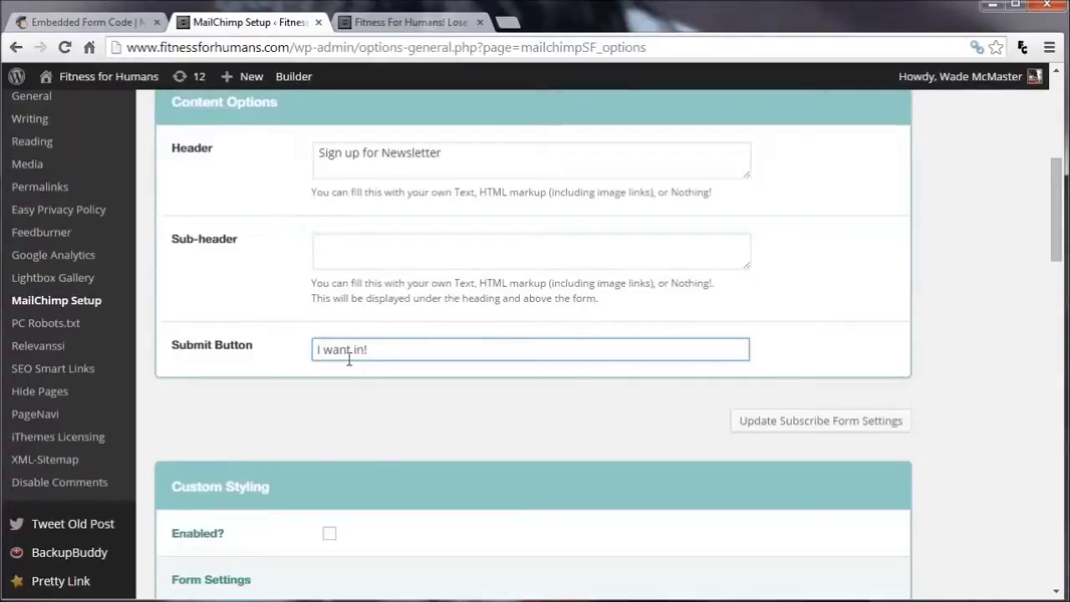
# Set the form background colour to DDDDDD, keeping border E0E0E0, and save the form settings
pyautogui.scroll(-4, 349, 358)
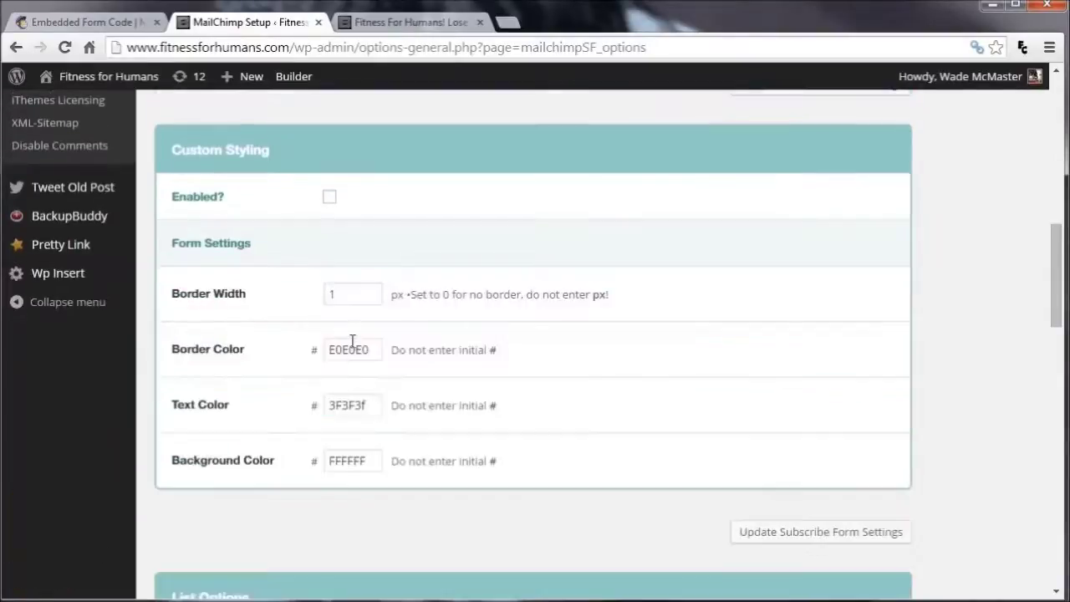
pyautogui.moveTo(365, 353); pyautogui.dragTo(282, 338)
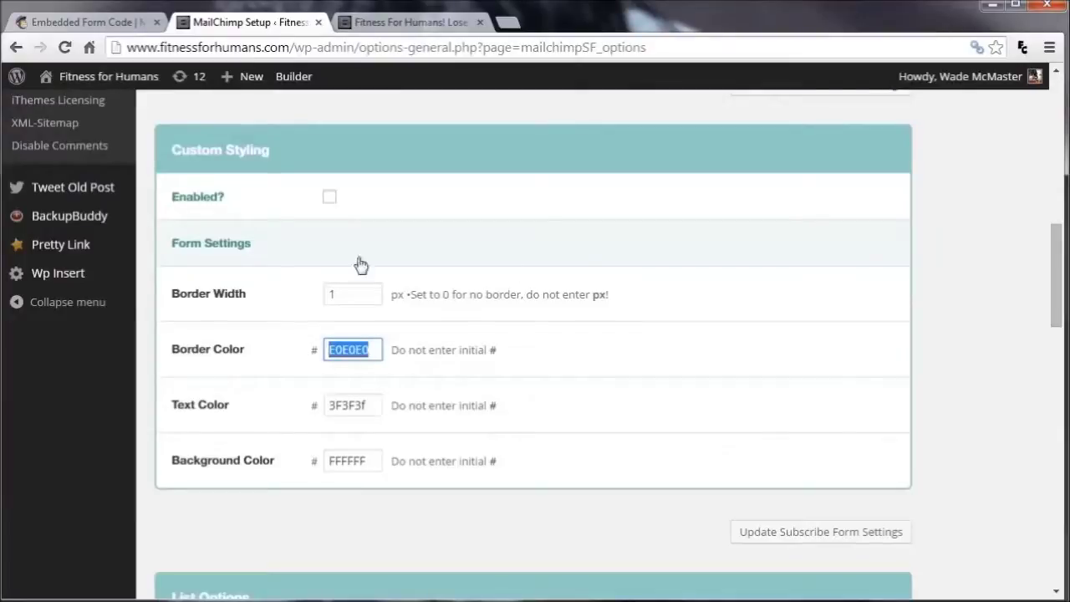
pyautogui.click(357, 406)
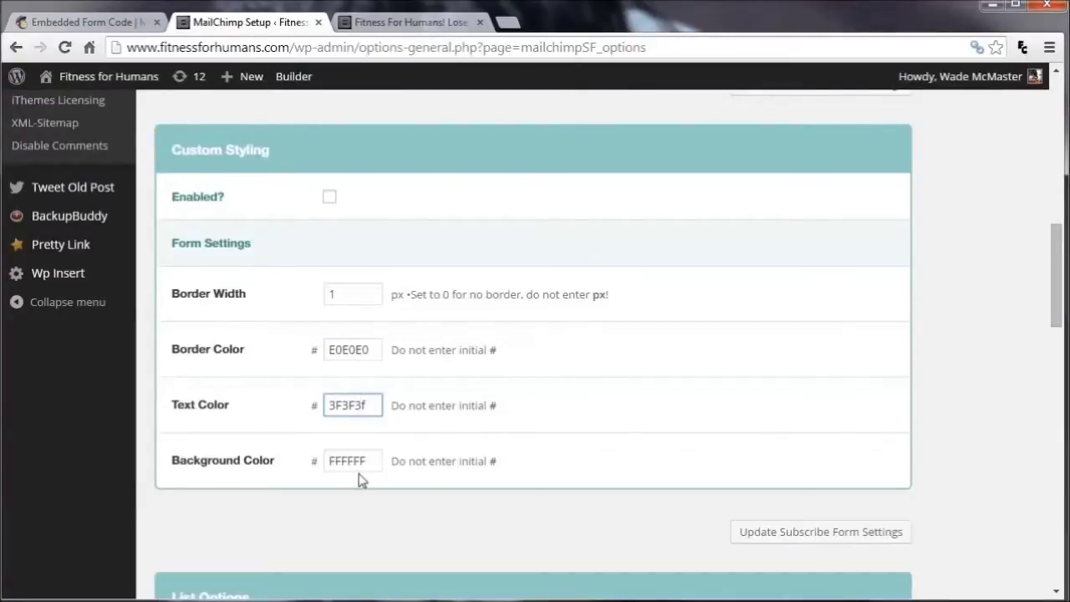
pyautogui.moveTo(377, 459); pyautogui.dragTo(302, 461)
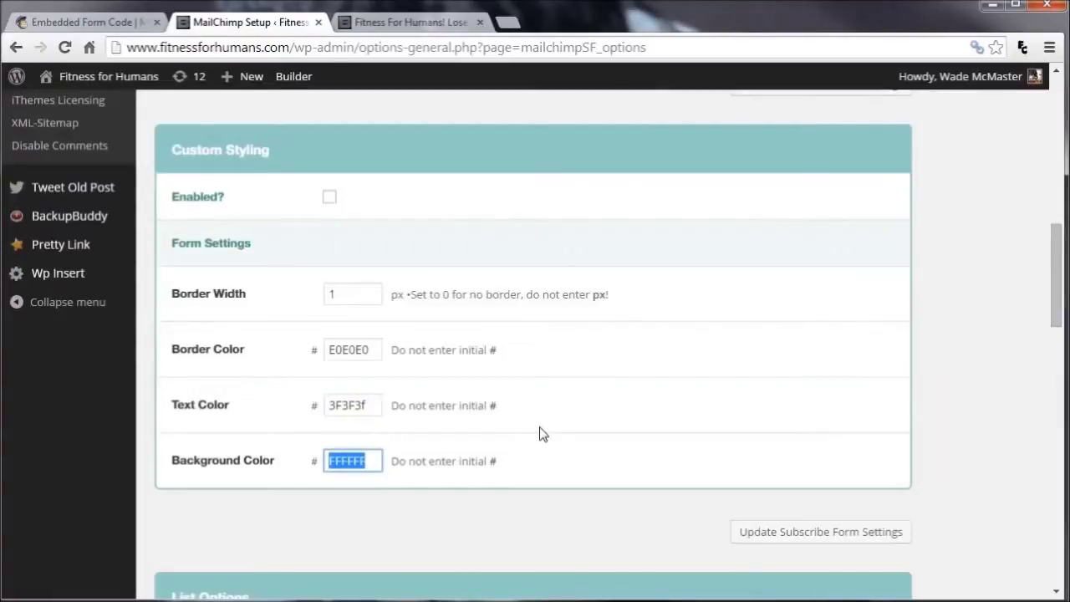
pyautogui.write('DDDDDD')
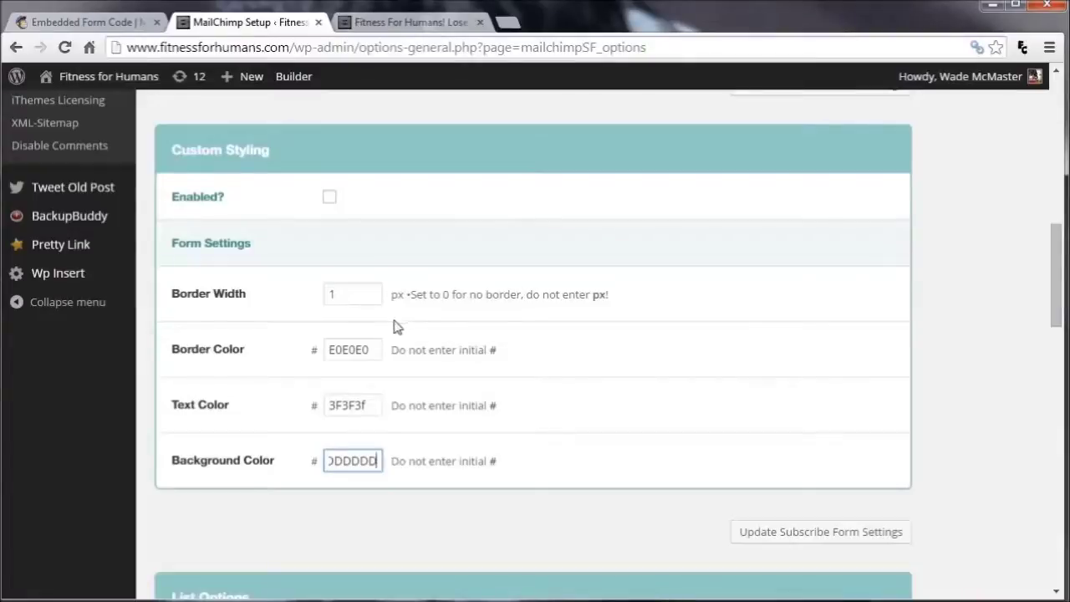
pyautogui.scroll(-1, 409, 330)
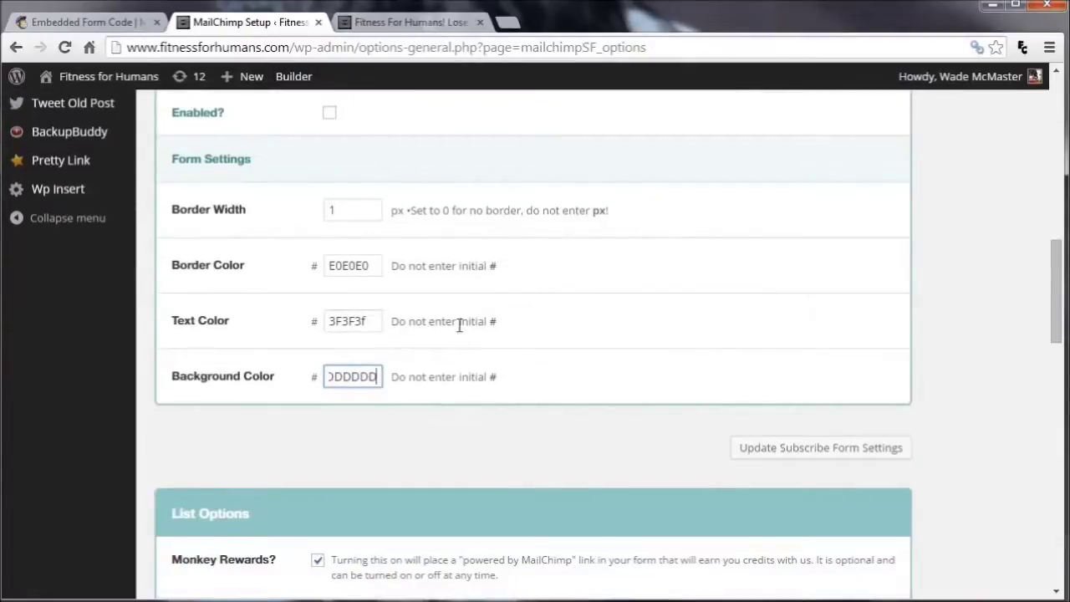
pyautogui.scroll(-3, 474, 350)
pyautogui.scroll(-5, 434, 340)
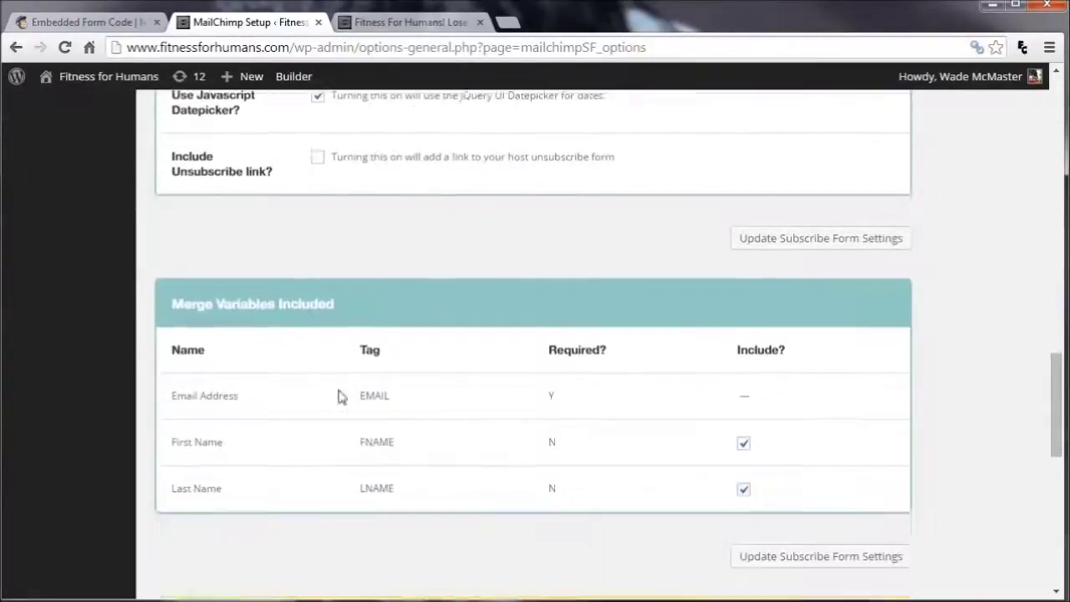
pyautogui.scroll(-6, 402, 394)
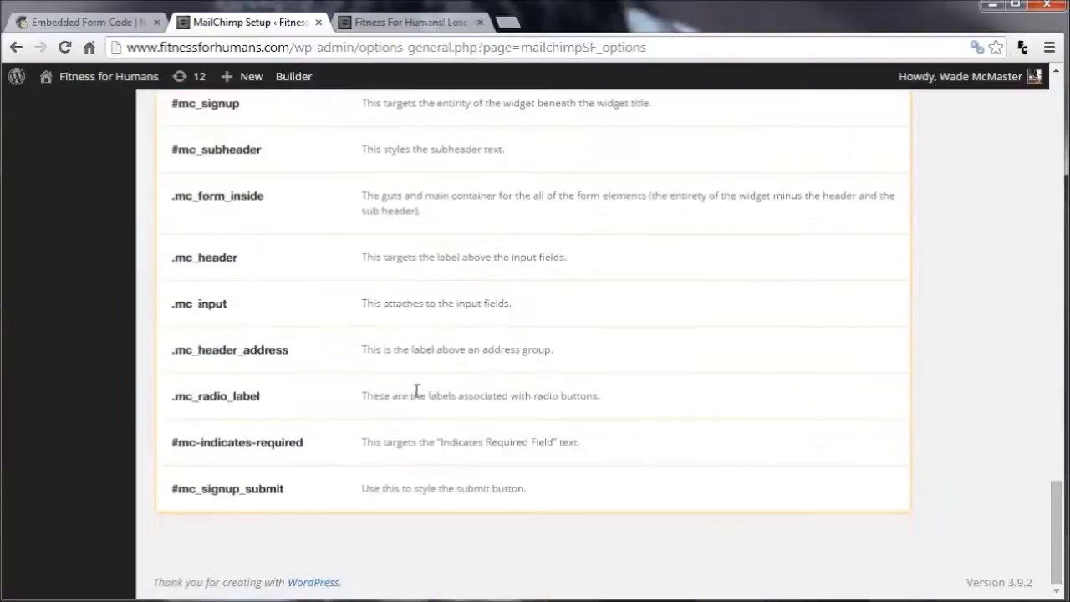
pyautogui.scroll(5, 413, 389)
pyautogui.scroll(7, 418, 398)
pyautogui.scroll(-1, 418, 398)
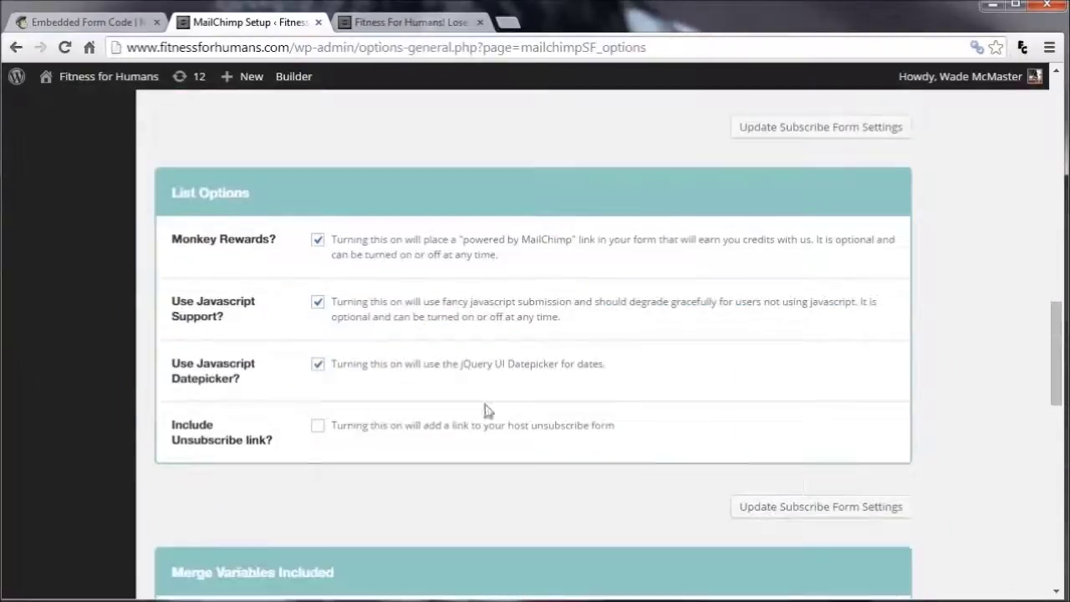
pyautogui.click(793, 506)
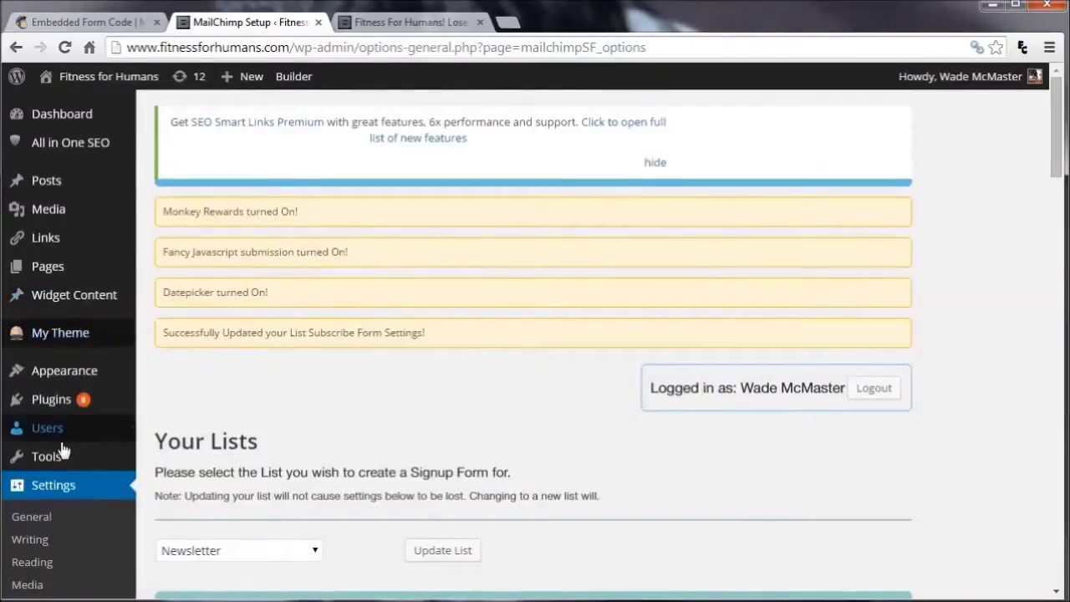
pyautogui.scroll(-1, 67, 493)
# Open the WordPress Widgets page, briefly checking the live Fitness For Humans homepage
pyautogui.scroll(-3, 67, 489)
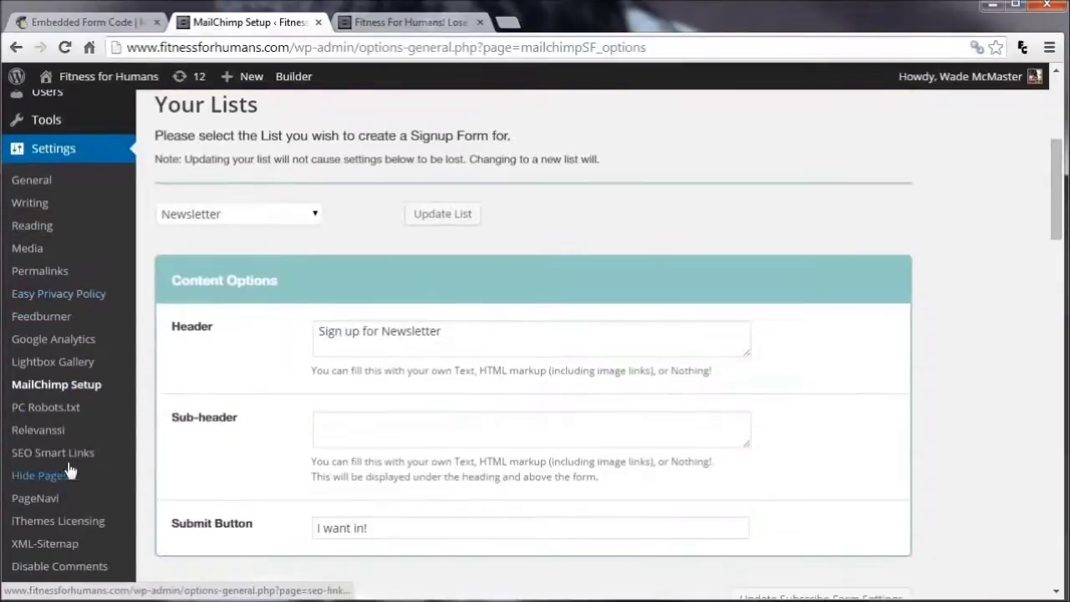
pyautogui.scroll(4, 71, 385)
pyautogui.moveTo(83, 371)
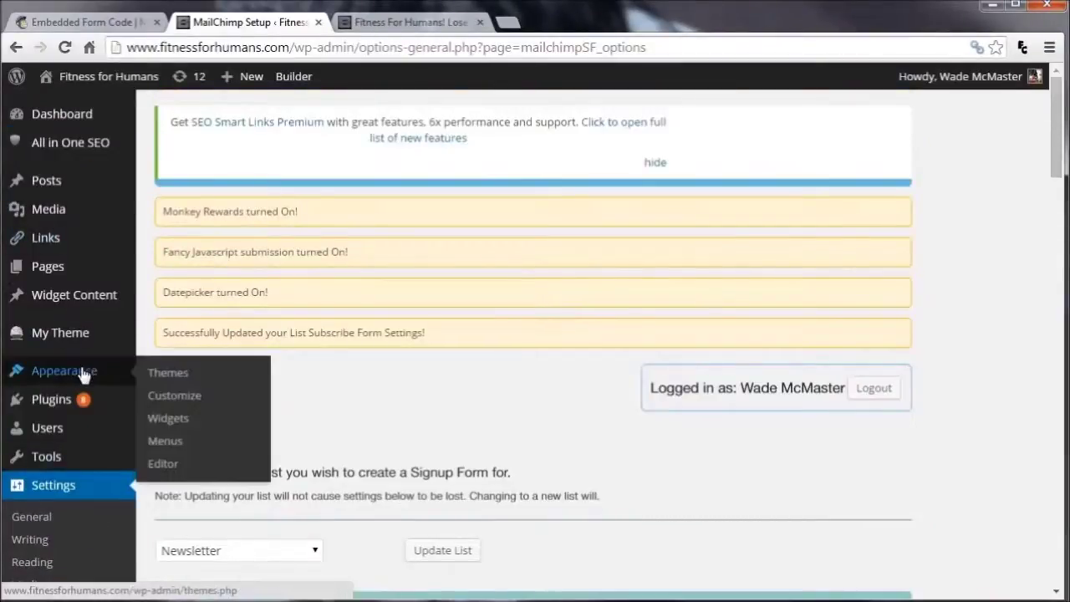
pyautogui.click(185, 428)
pyautogui.click(175, 396)
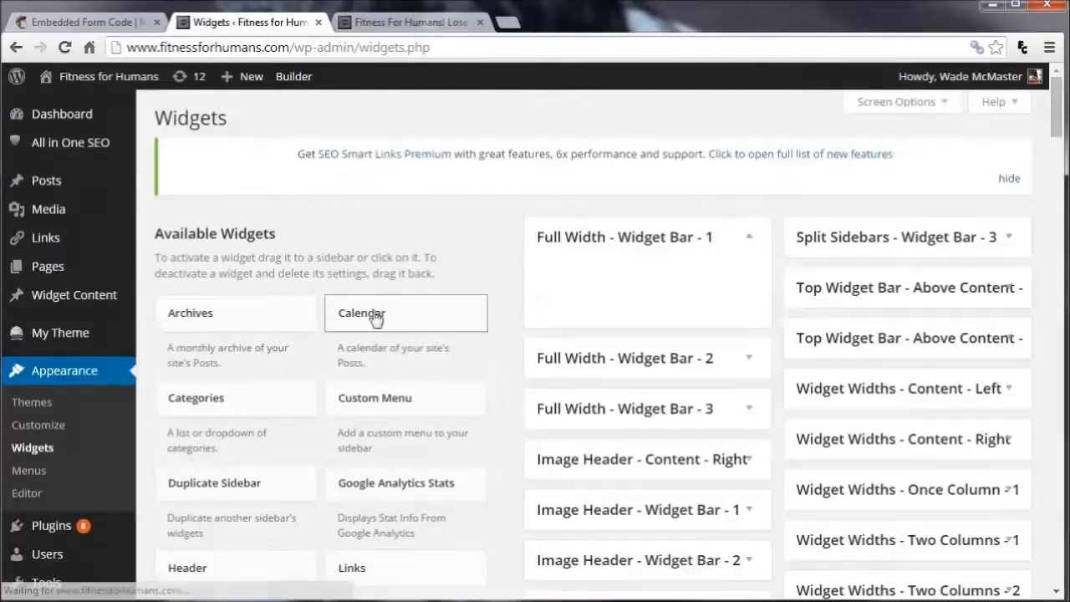
pyautogui.moveTo(1055, 137); pyautogui.dragTo(975, 170)
pyautogui.click(404, 23)
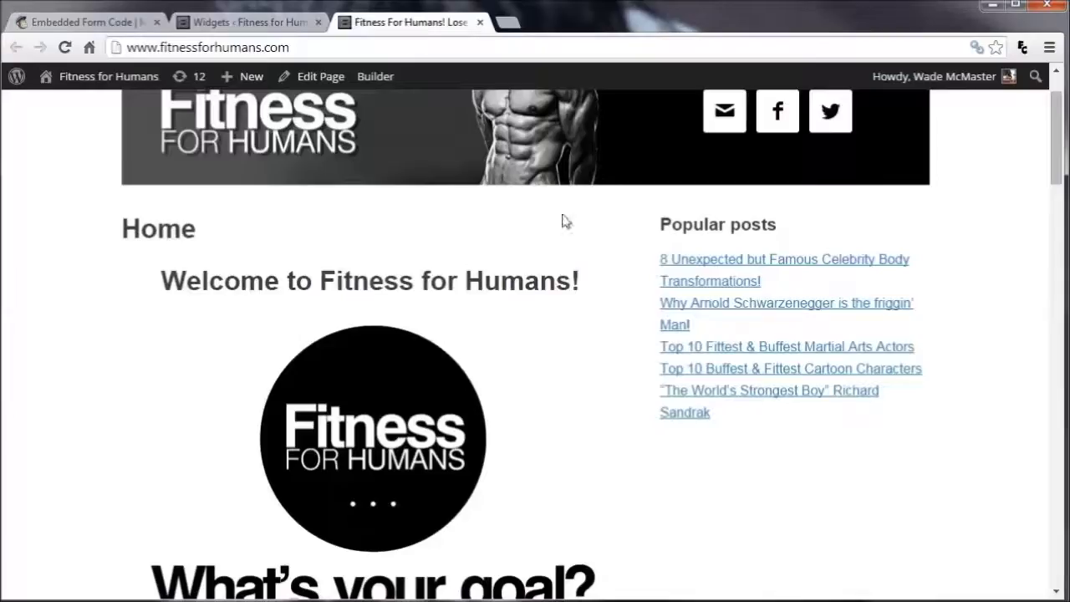
pyautogui.click(271, 23)
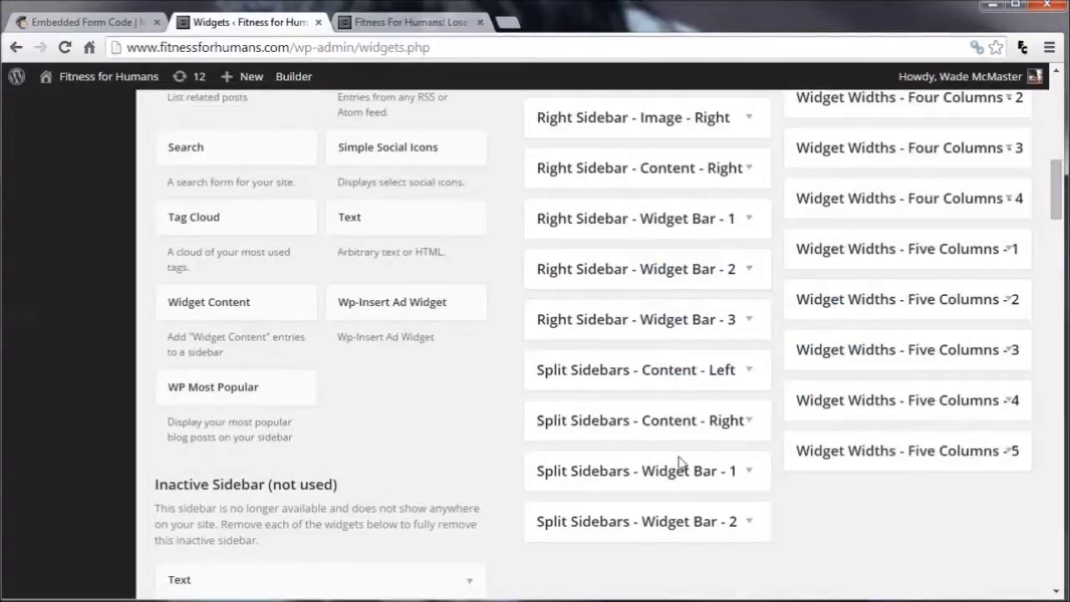
# Drag the MailChimp Widget into Right Sidebar - Content - Right and save it
pyautogui.click(743, 170)
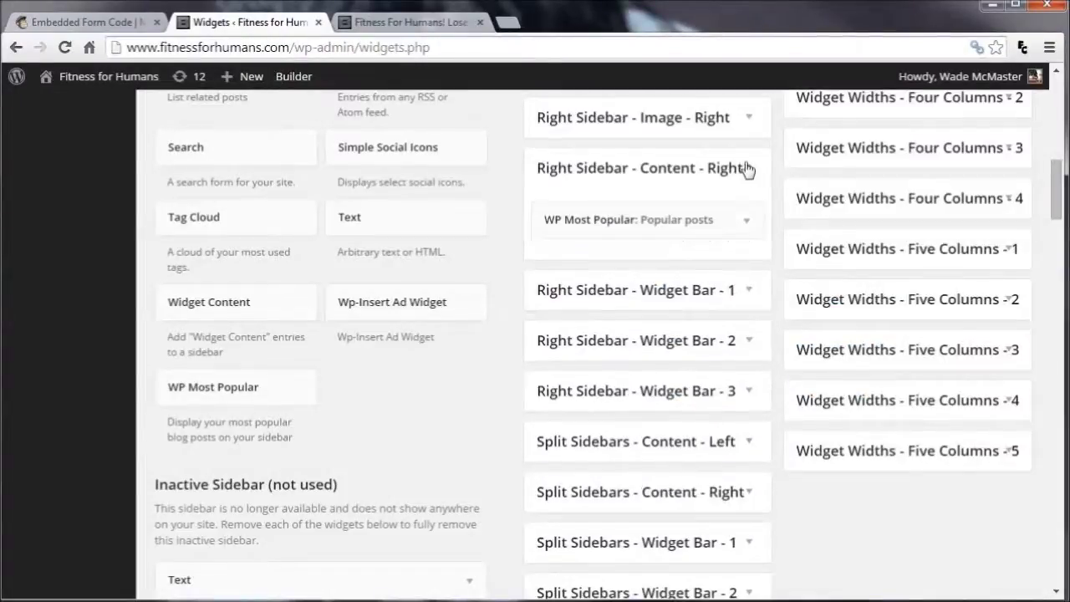
pyautogui.scroll(2, 355, 281)
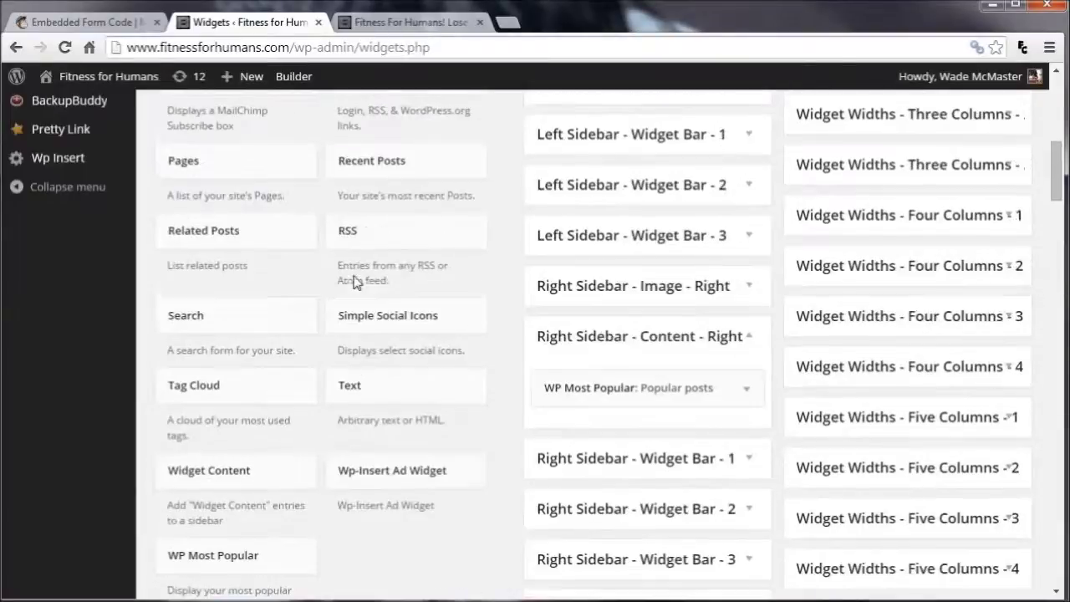
pyautogui.scroll(1, 285, 490)
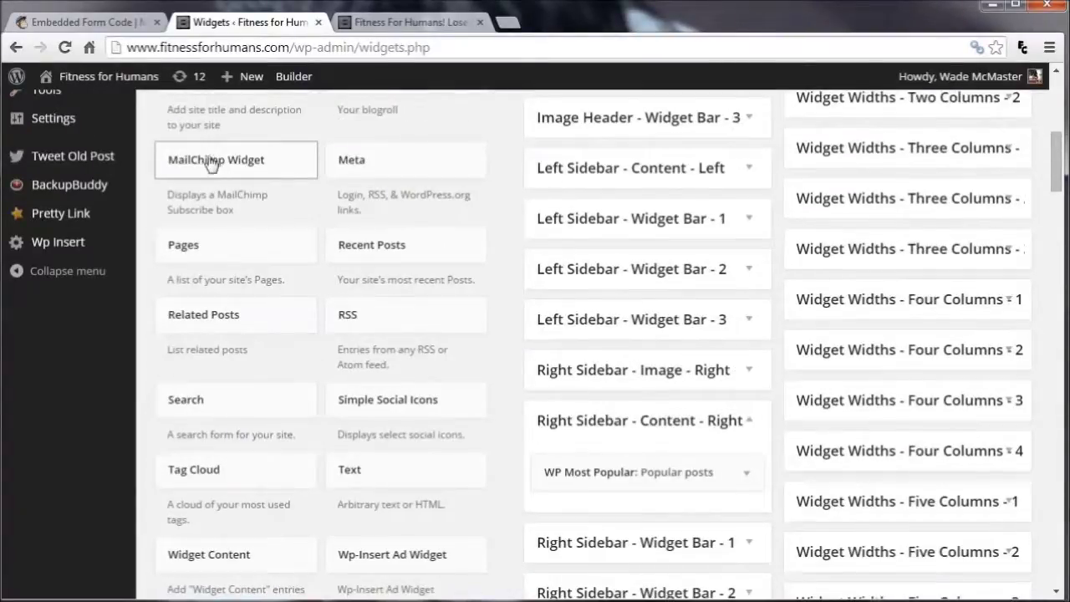
pyautogui.moveTo(210, 158); pyautogui.dragTo(636, 446)
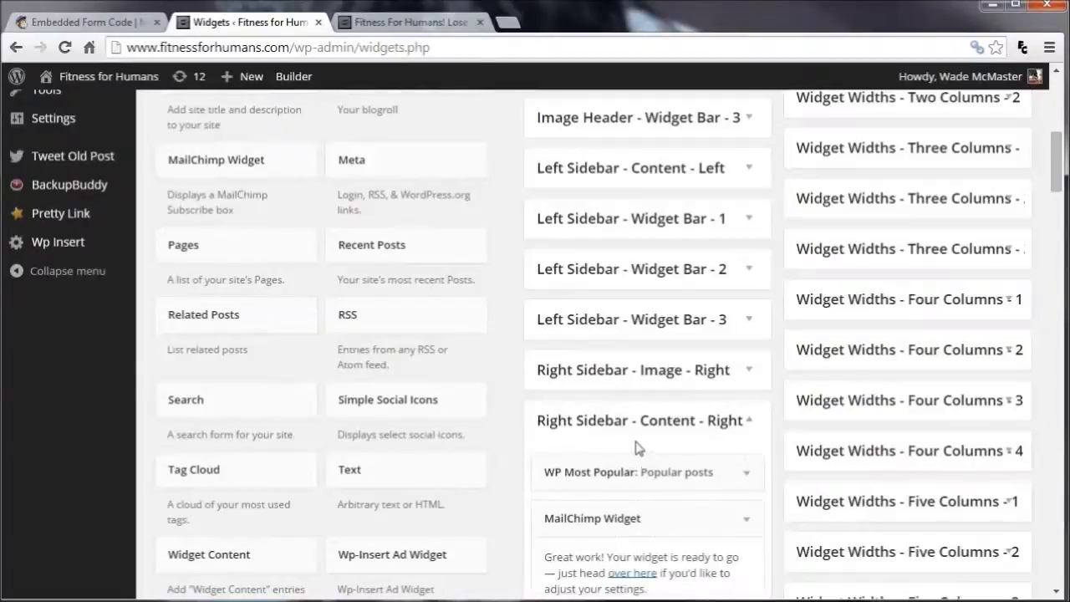
pyautogui.scroll(-2, 656, 454)
pyautogui.click(729, 456)
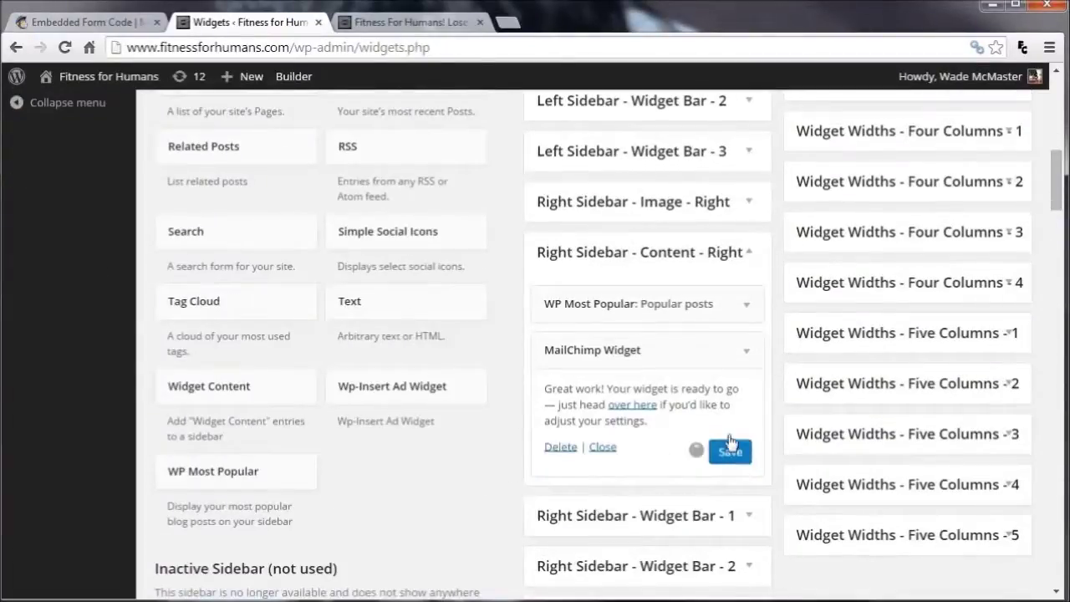
pyautogui.click(393, 24)
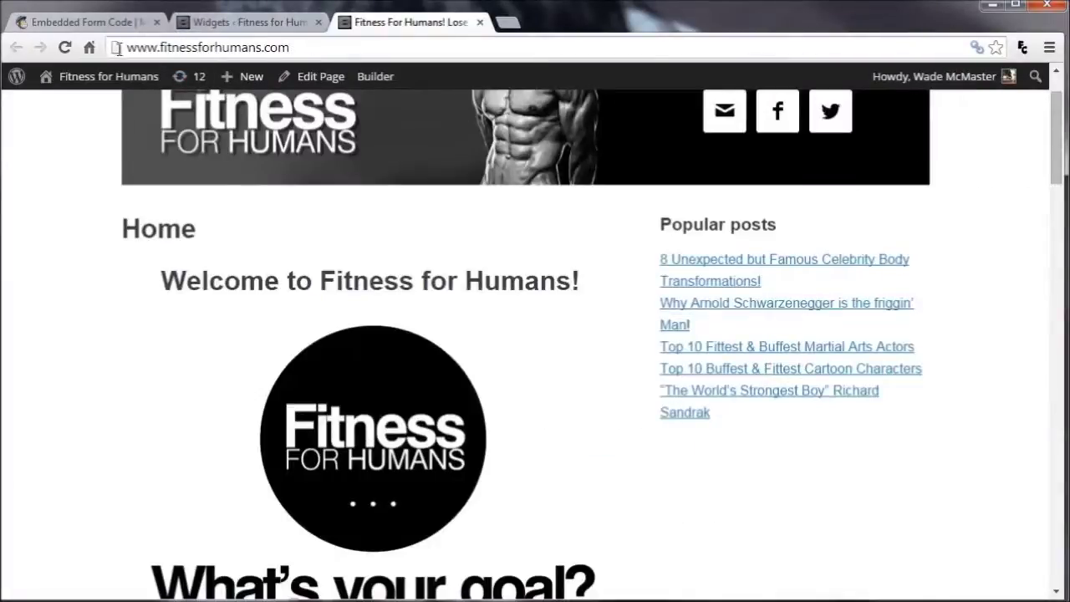
# Reload the home page and find the Sign up for Newsletter form in the sidebar
pyautogui.click(62, 49)
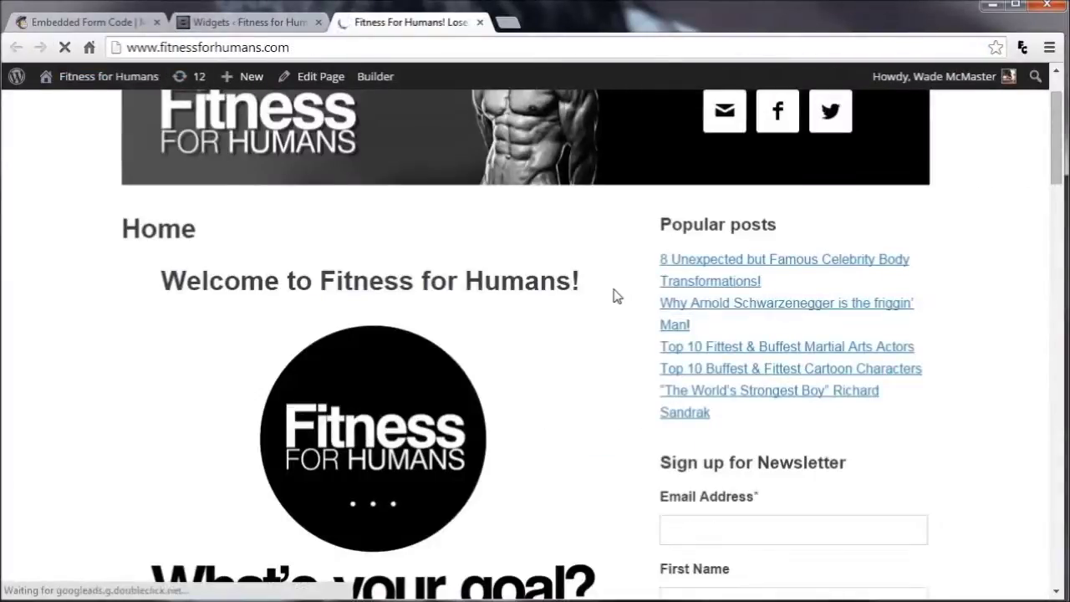
pyautogui.scroll(-4, 777, 451)
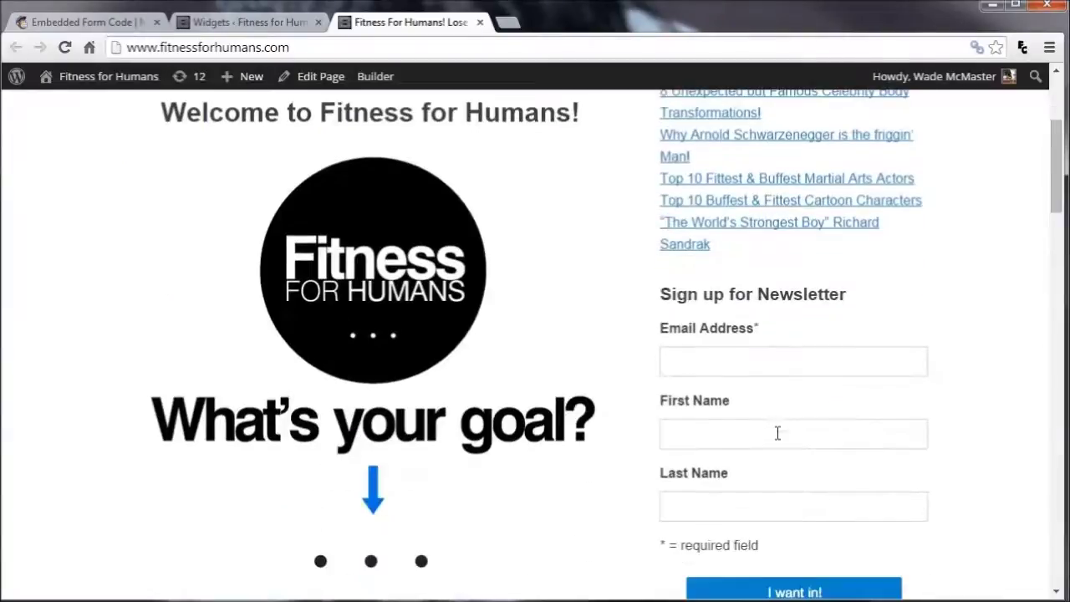
pyautogui.scroll(3, 777, 441)
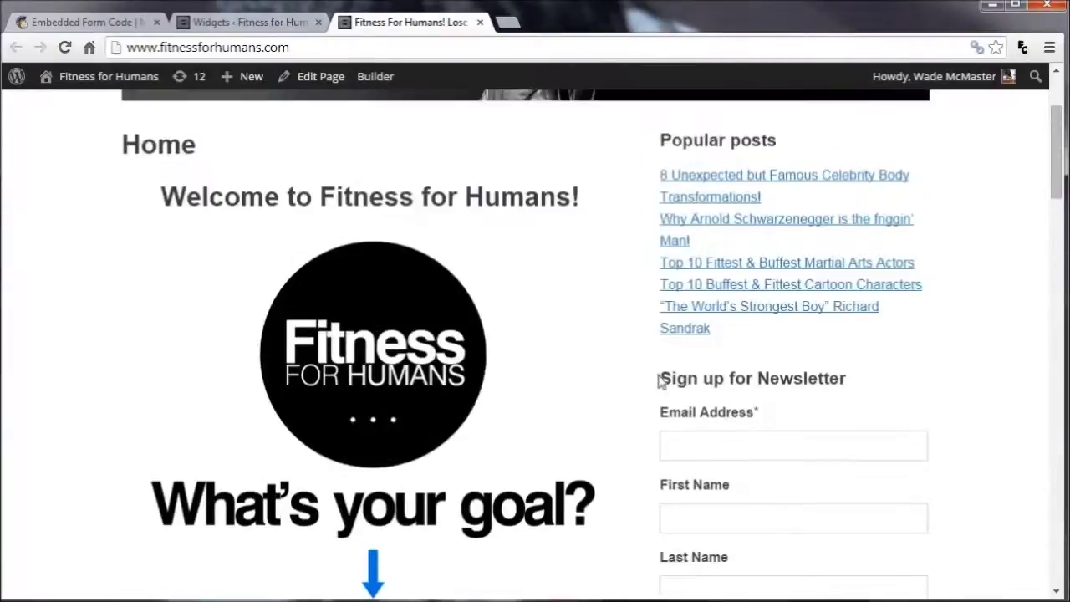
pyautogui.moveTo(660, 380); pyautogui.dragTo(834, 404)
pyautogui.click(913, 385)
pyautogui.scroll(-2, 911, 380)
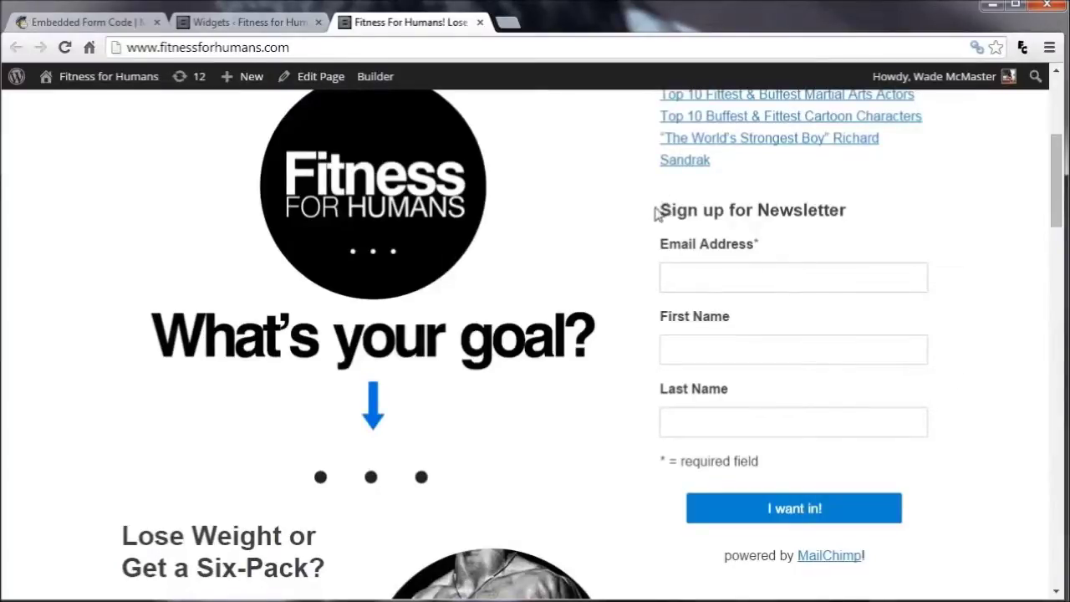
pyautogui.moveTo(1060, 167); pyautogui.dragTo(1058, 163)
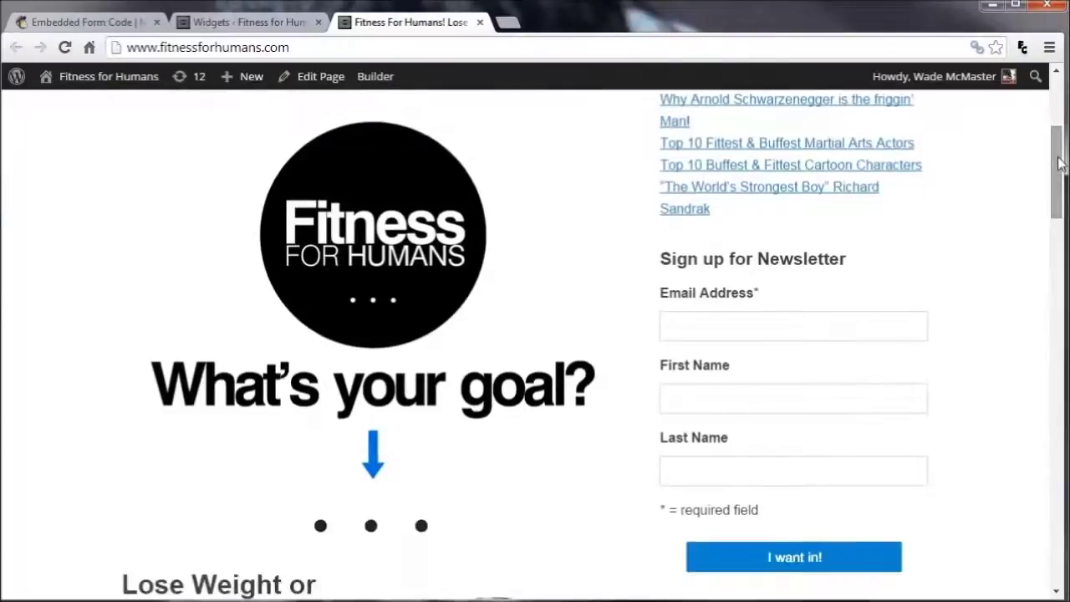
# Try the Email Address, First Name and Last Name fields, then close the site and Widgets tabs
pyautogui.click(813, 335)
pyautogui.click(789, 393)
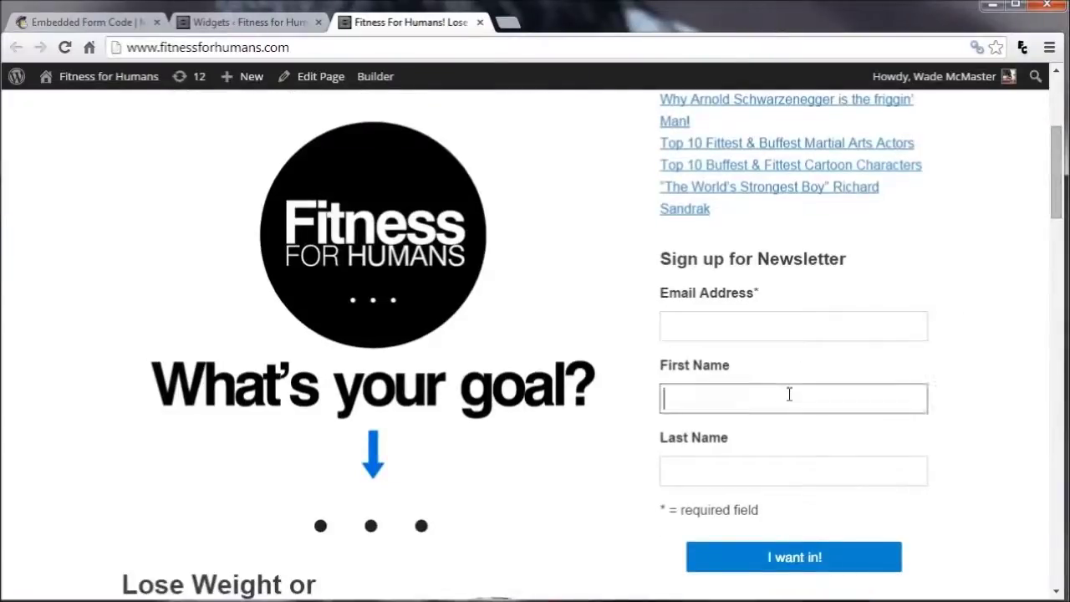
pyautogui.click(794, 465)
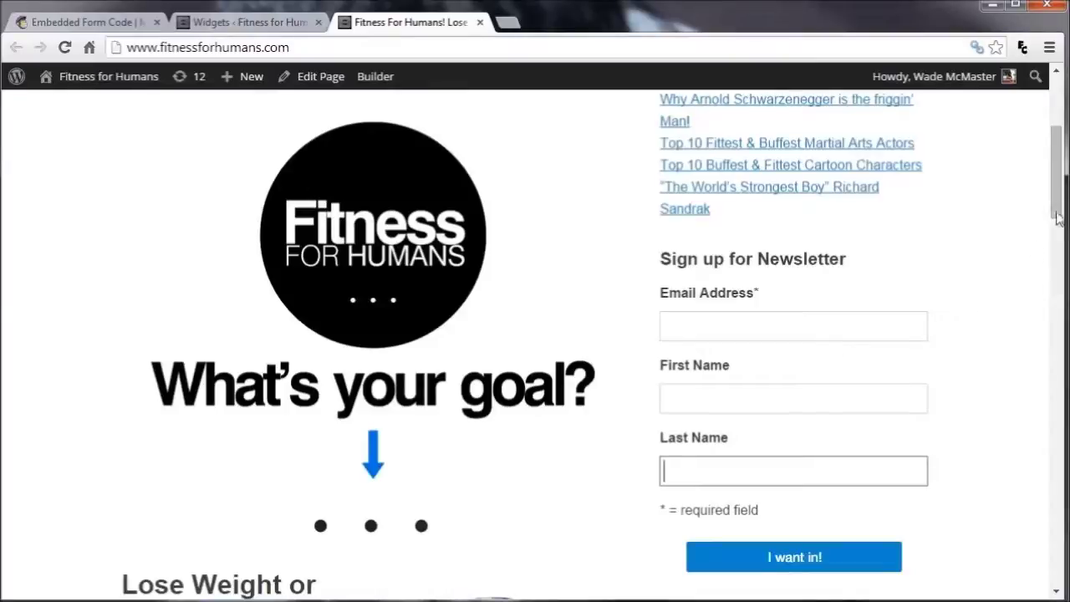
pyautogui.moveTo(1059, 201); pyautogui.dragTo(1062, 192)
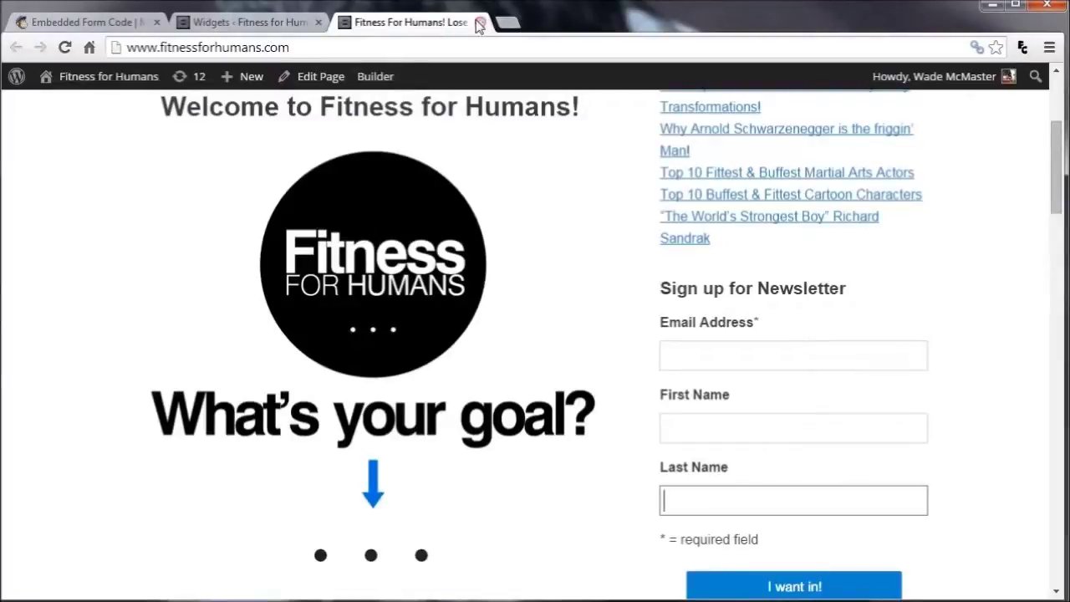
pyautogui.hotkey('ctrl', 'w')
pyautogui.click(318, 23)
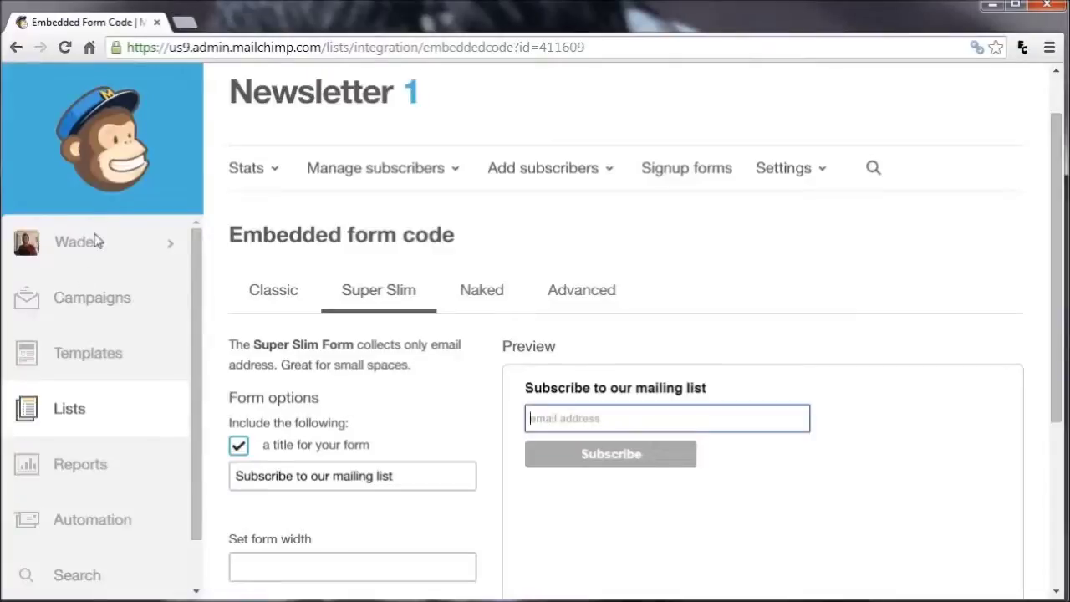
# Create a campaign from the MailChimp dashboard, keeping Newsletter with Send to entire list
pyautogui.click(84, 154)
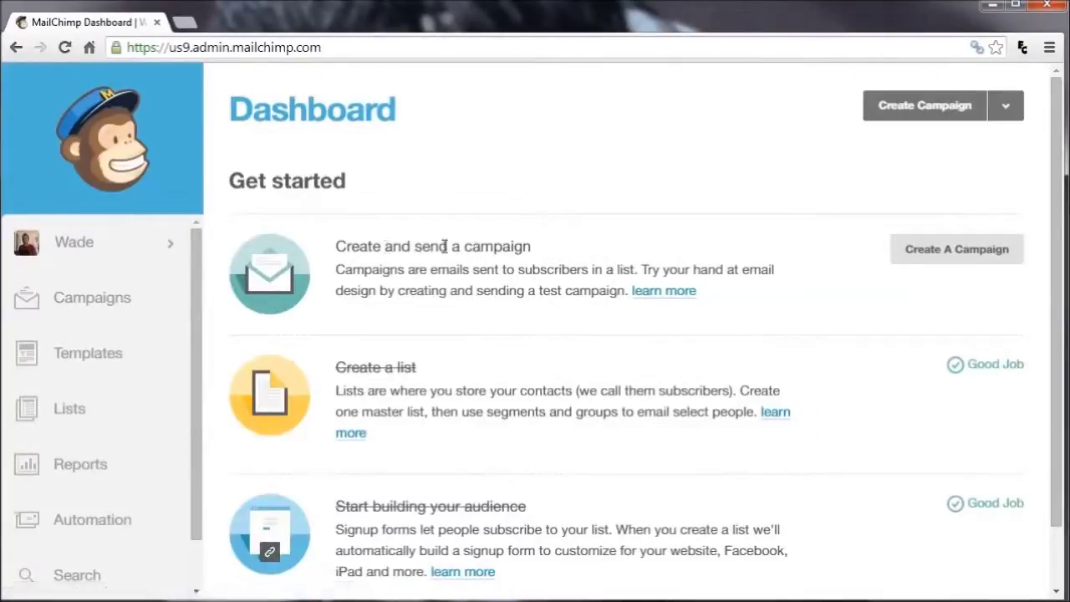
pyautogui.click(969, 255)
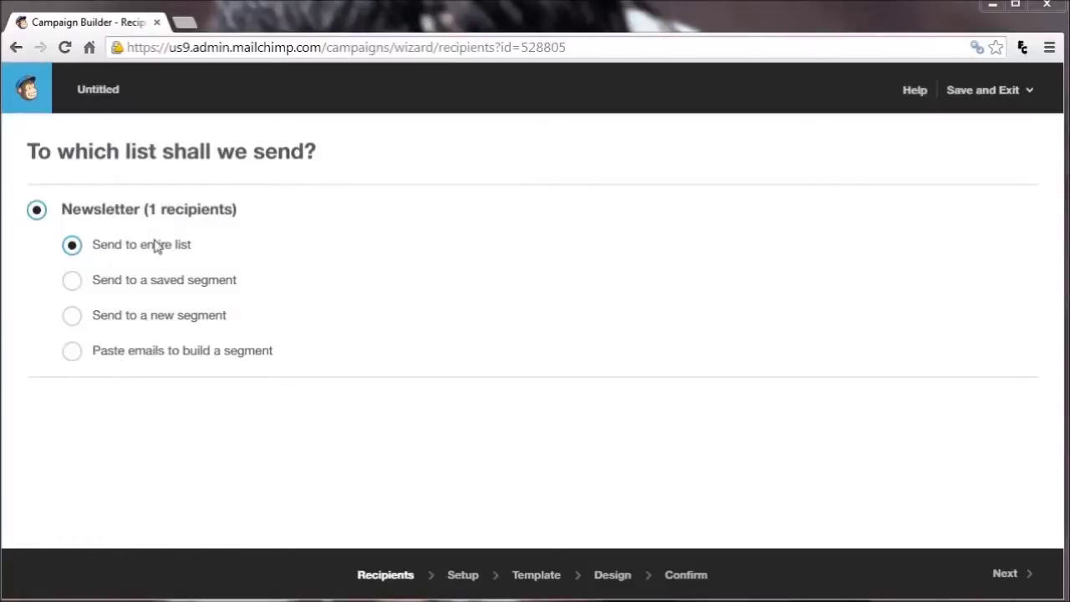
pyautogui.click(1022, 573)
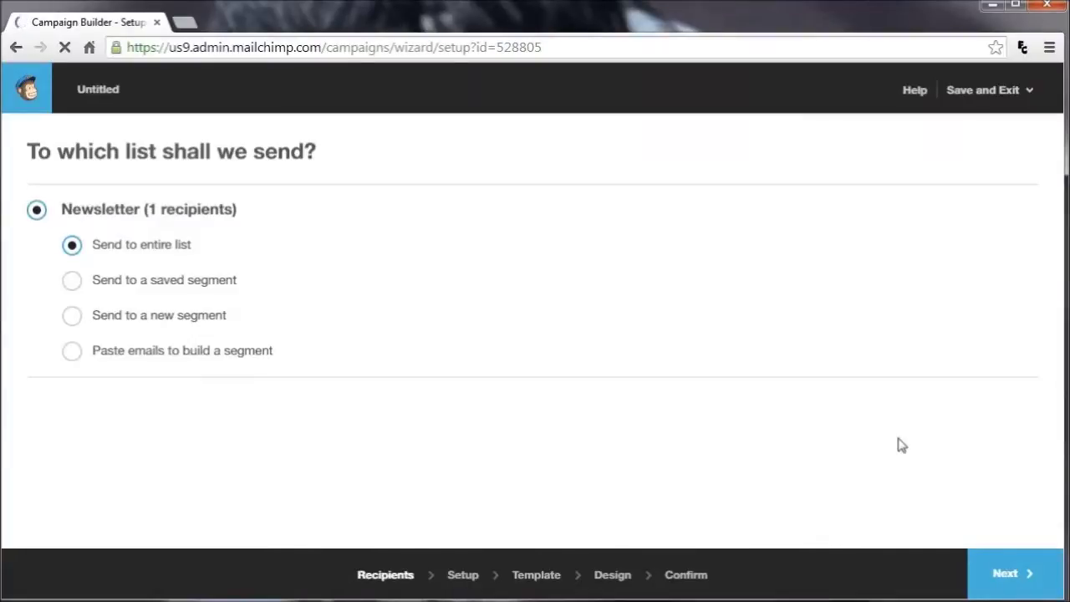
# Name the campaign '1st Email' with subject 'How to lose 20 pounds in 3 months'
pyautogui.click(206, 216)
pyautogui.write('1ST eMAIL')
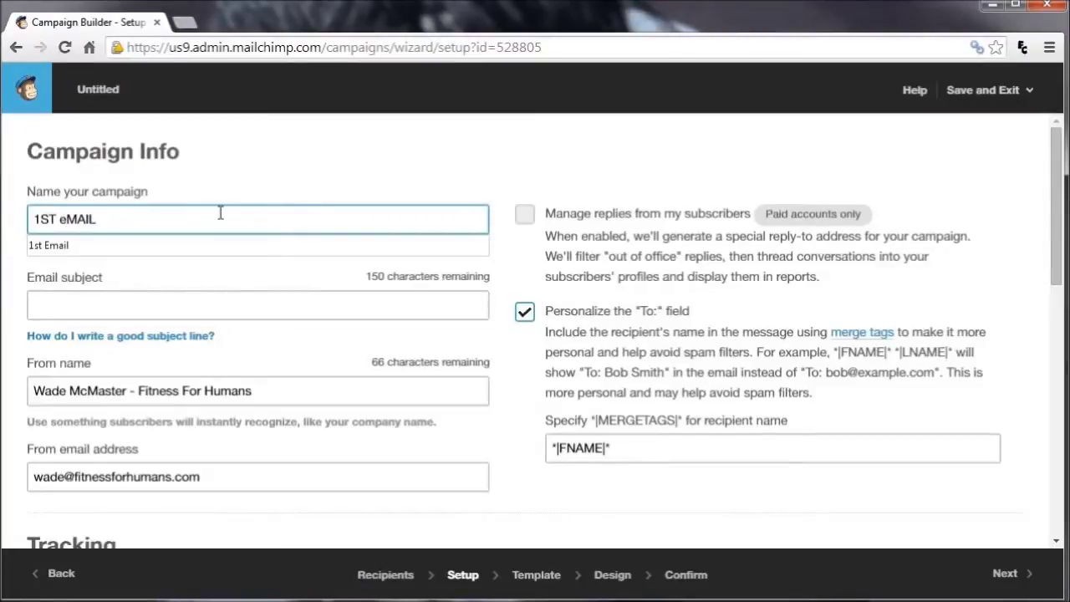
pyautogui.hotkey('ctrl', 'a')
pyautogui.write('1st Em')
pyautogui.click(159, 302)
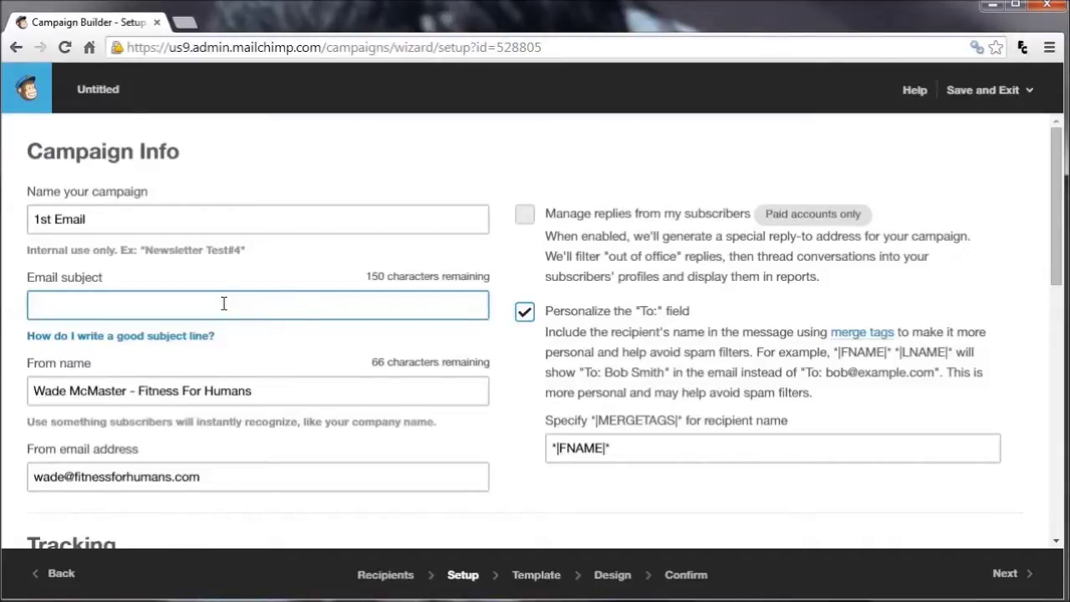
pyautogui.write('How')
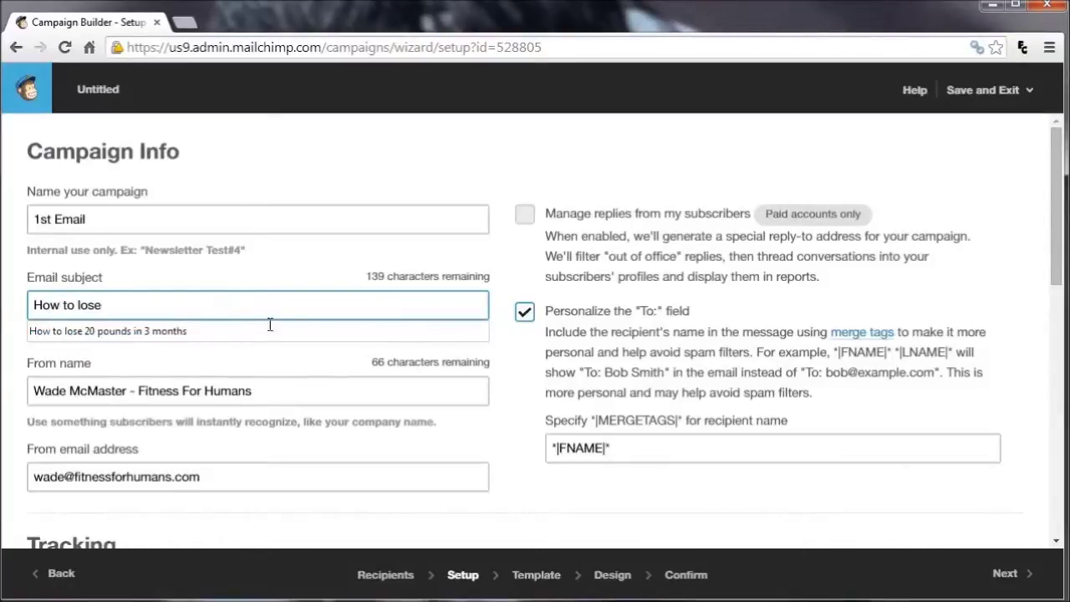
pyautogui.write(' to lose')
pyautogui.click(265, 339)
pyautogui.click(291, 396)
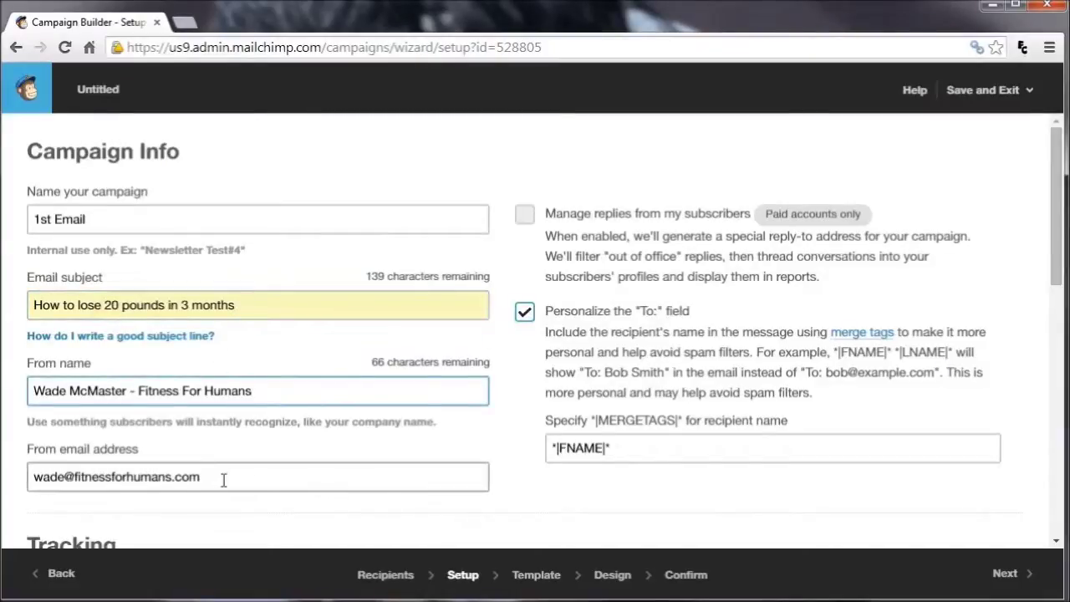
# Copy the *|FNAME|* merge tag from the recipient name field and continue to templates
pyautogui.moveTo(1060, 158); pyautogui.dragTo(1001, 224)
pyautogui.click(661, 443)
pyautogui.moveTo(620, 447); pyautogui.dragTo(534, 441)
pyautogui.rightClick(585, 444)
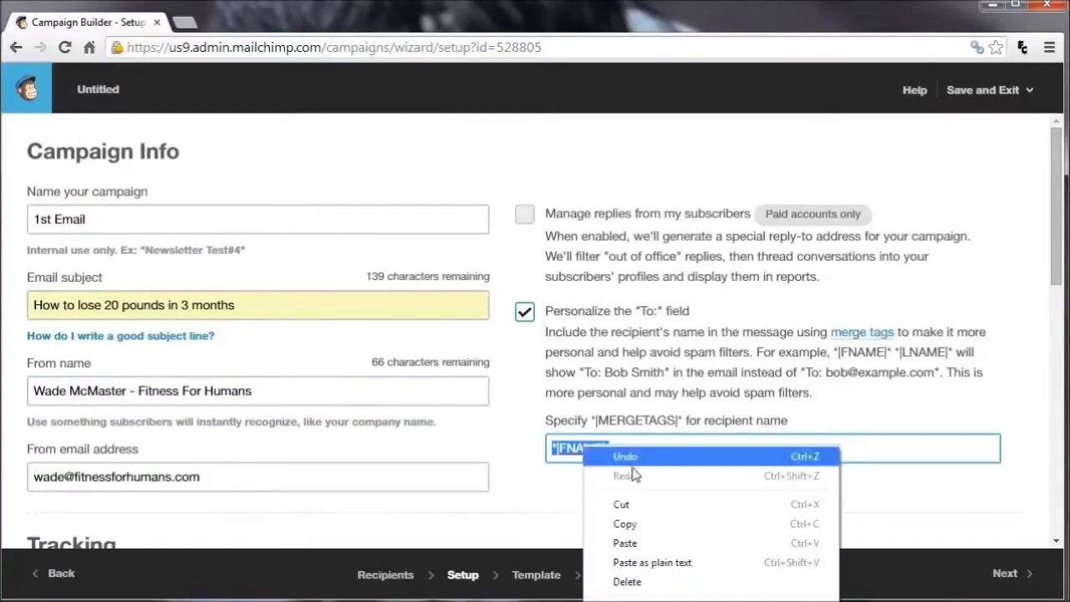
pyautogui.click(637, 524)
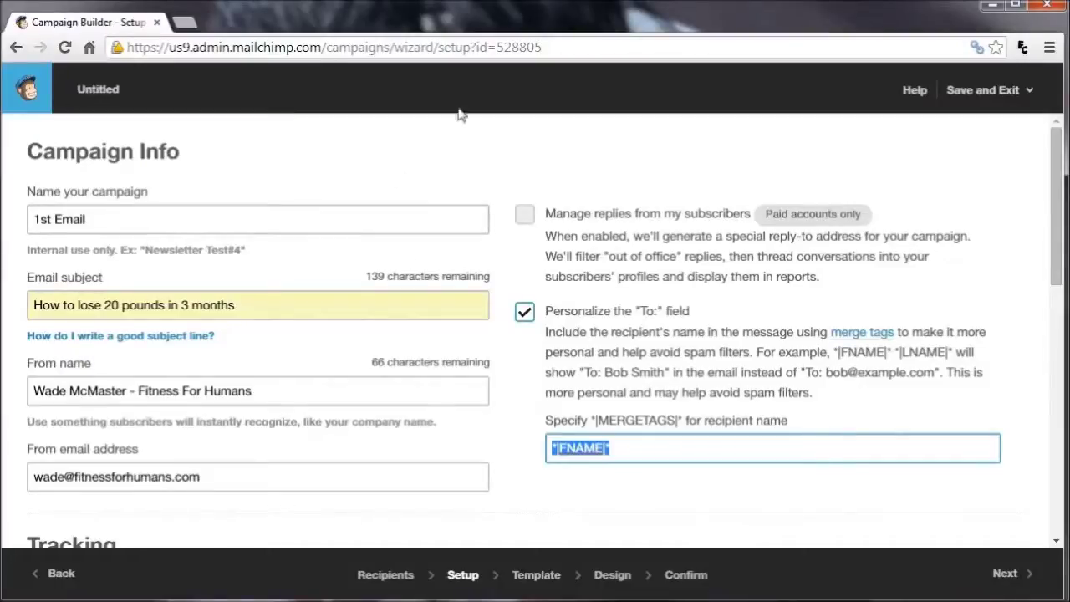
pyautogui.click(1003, 577)
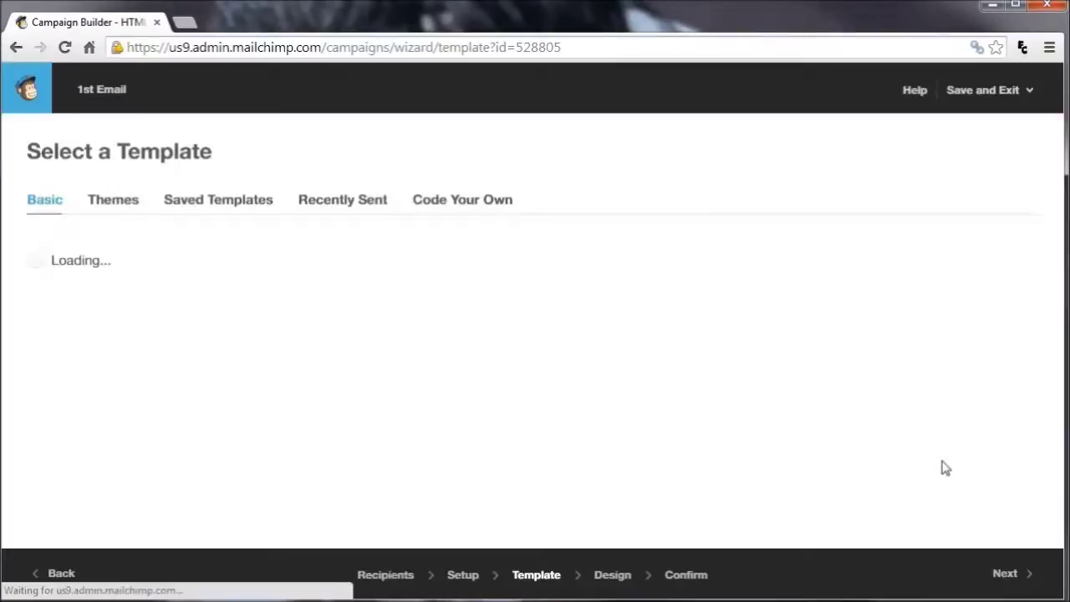
# Look through the themed templates, then return to basic layouts and pick Simple Text
pyautogui.click(106, 206)
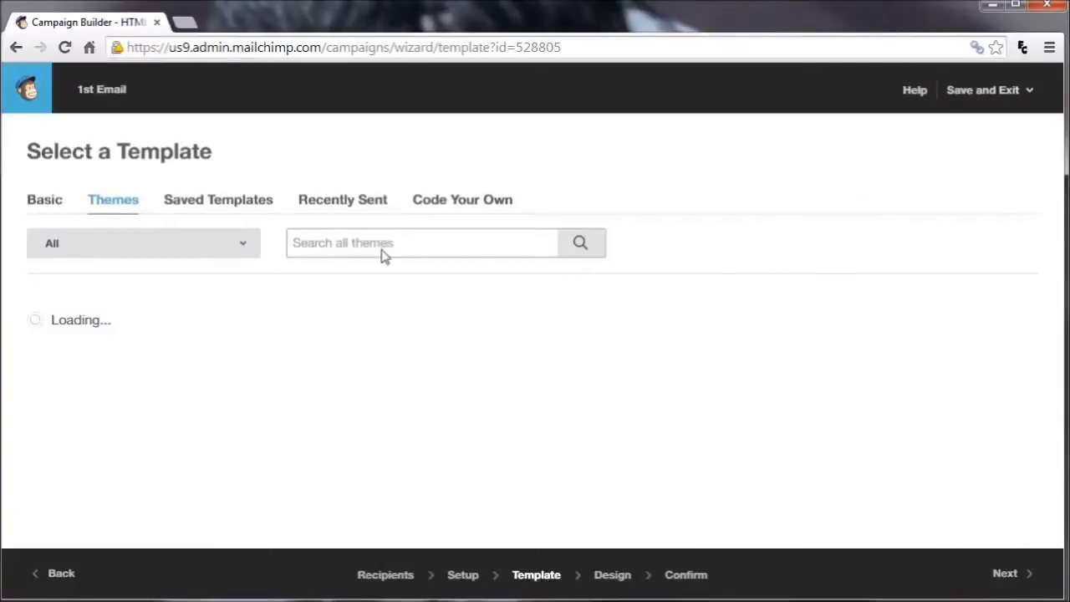
pyautogui.moveTo(1058, 138); pyautogui.dragTo(1063, 119)
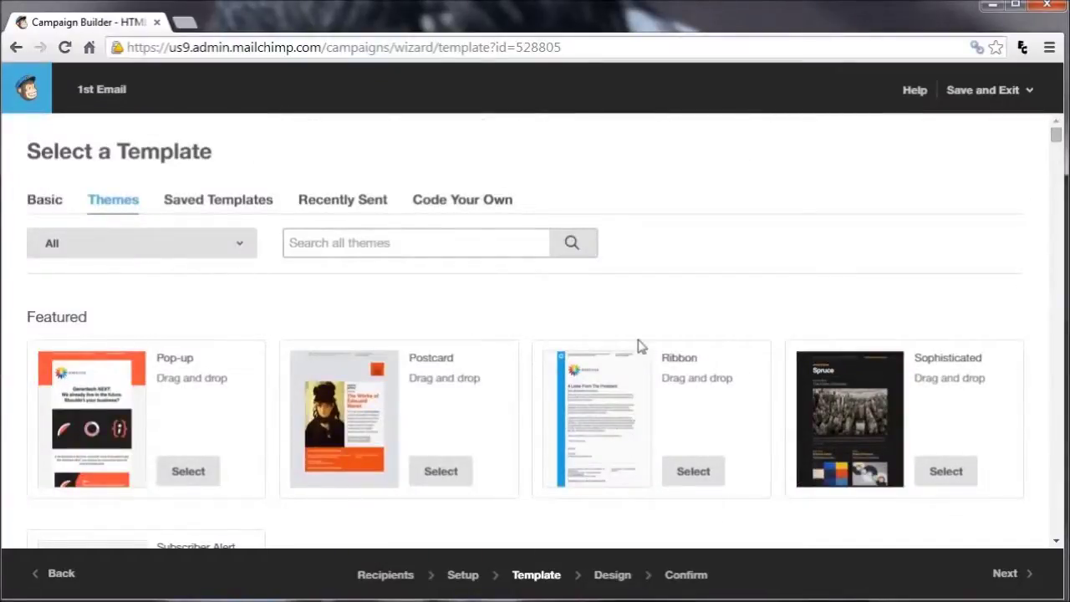
pyautogui.click(42, 205)
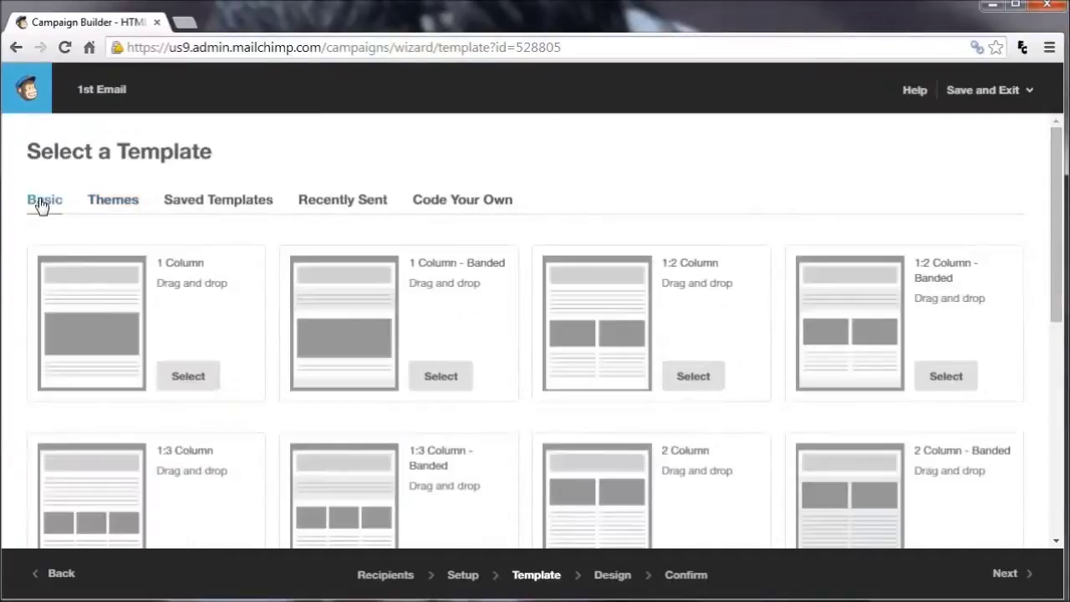
pyautogui.moveTo(1053, 180); pyautogui.dragTo(1055, 418)
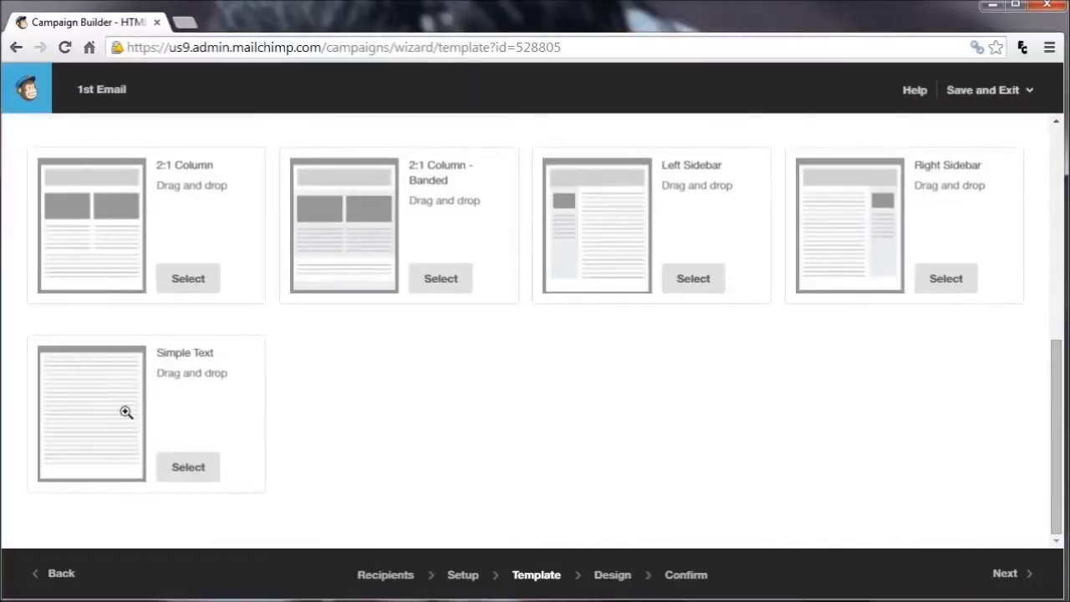
pyautogui.click(177, 473)
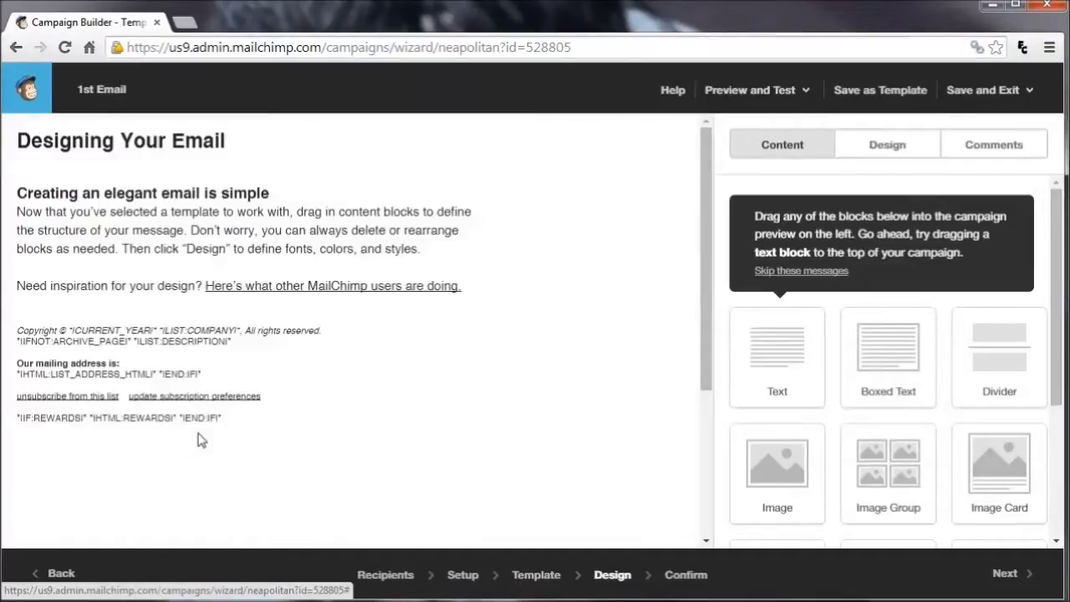
# Delete the Designing Your Email heading block and clear the text block's placeholder text
pyautogui.moveTo(440, 147)
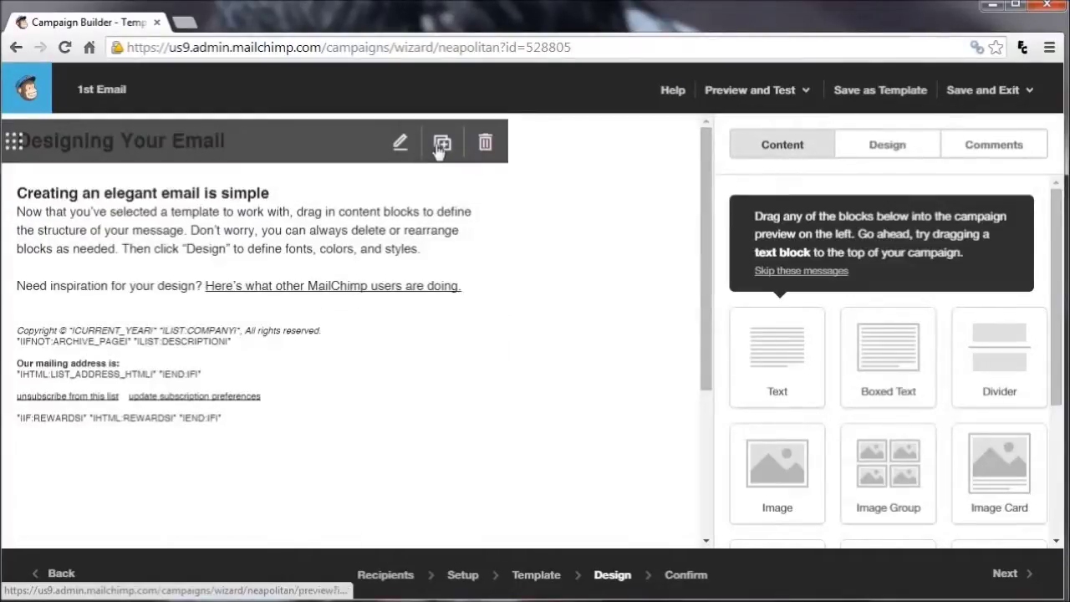
pyautogui.click(486, 144)
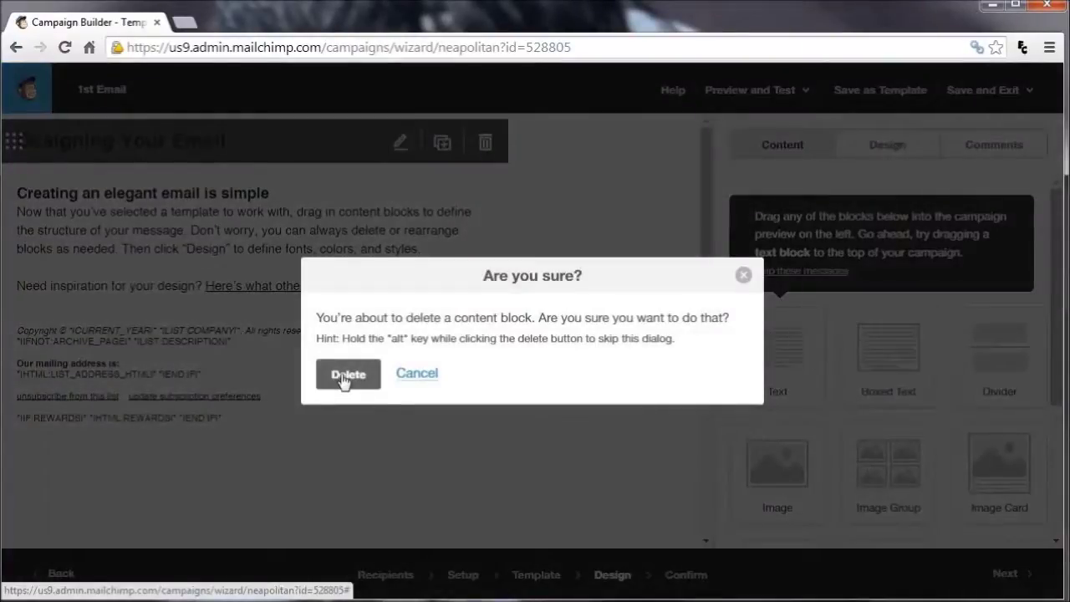
pyautogui.click(344, 376)
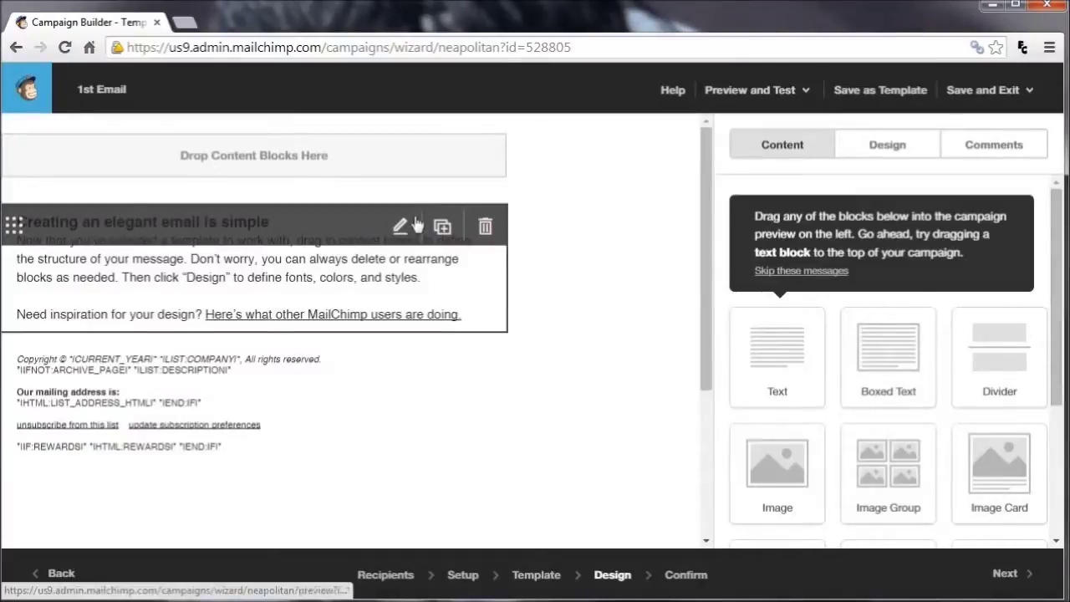
pyautogui.click(400, 227)
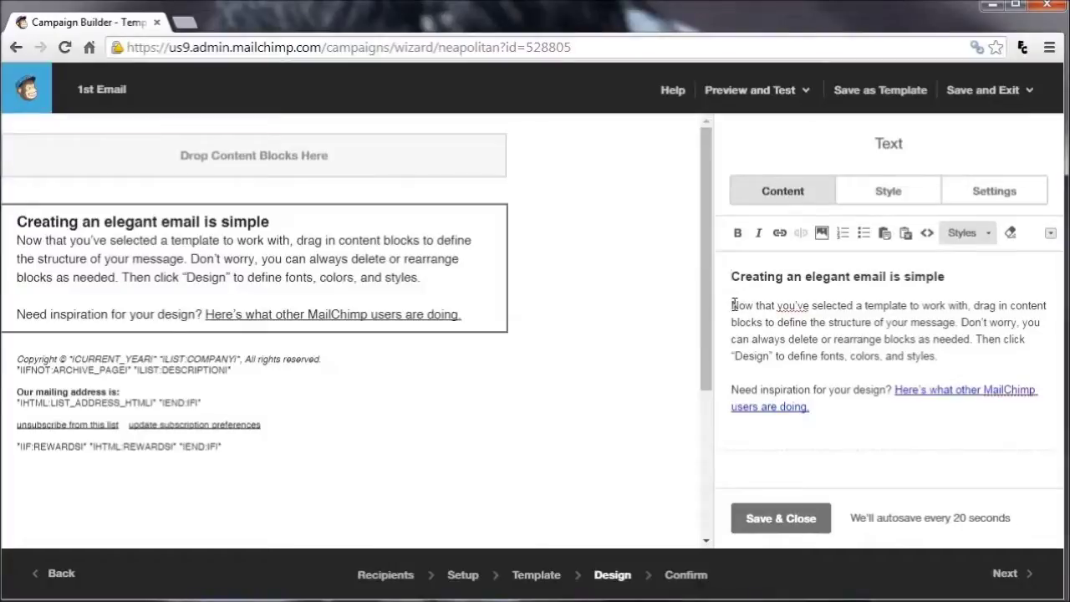
pyautogui.hotkey('ctrl', 'a')
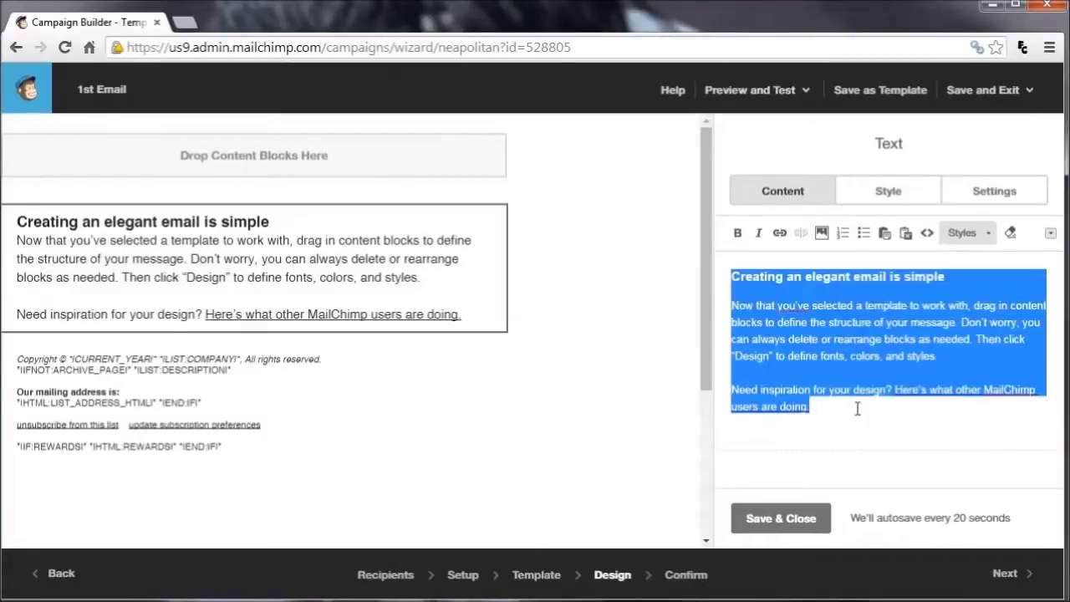
pyautogui.press('Delete')
# Start the body with 'Hi *|FNAME|*,' using the First Name merge tag
pyautogui.write('H')
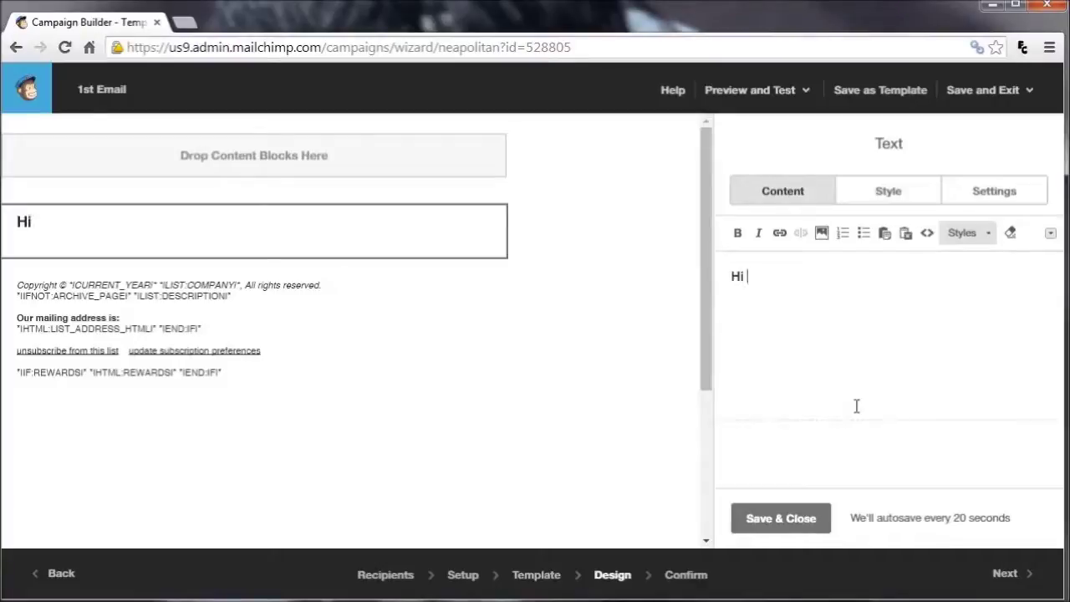
pyautogui.write('i')
pyautogui.hotkey('ctrl', 'v')
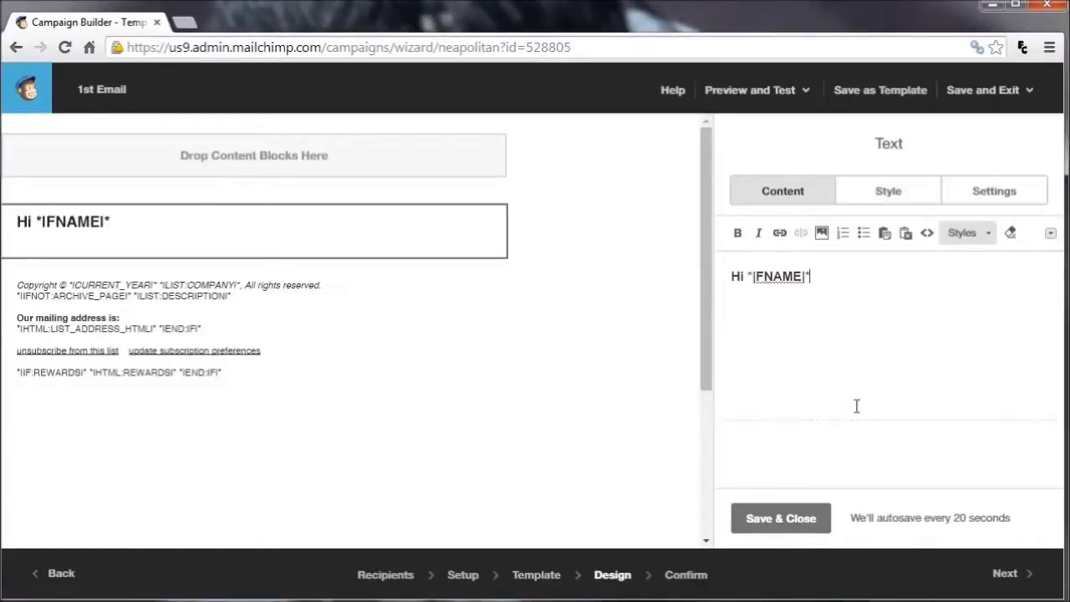
pyautogui.moveTo(810, 277); pyautogui.dragTo(739, 277)
pyautogui.press('BackSpace')
pyautogui.write('i')
pyautogui.click(1050, 233)
pyautogui.click(834, 291)
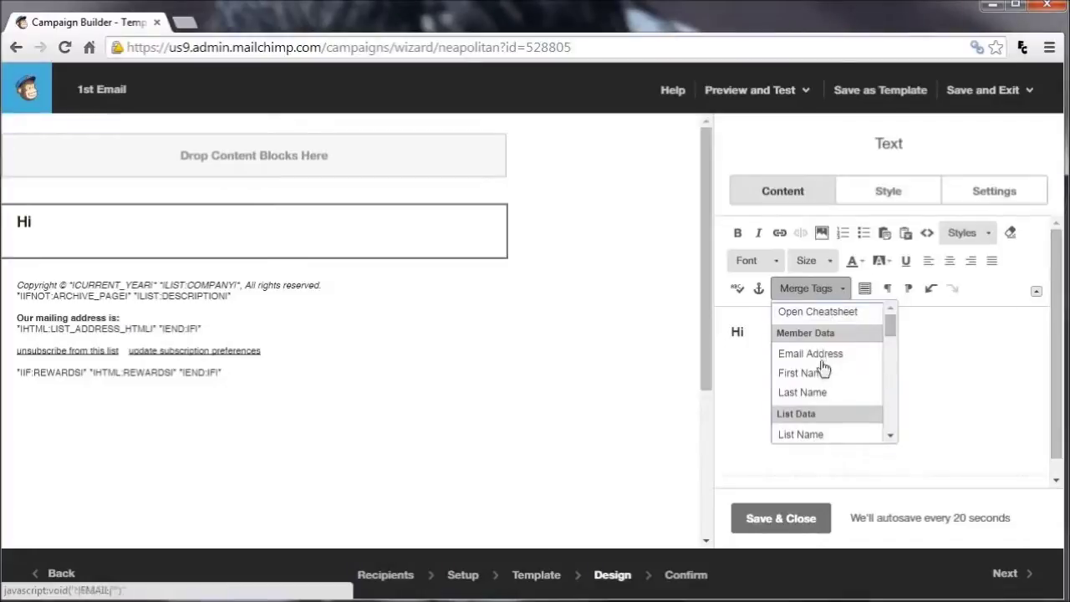
pyautogui.click(802, 374)
pyautogui.write(',')
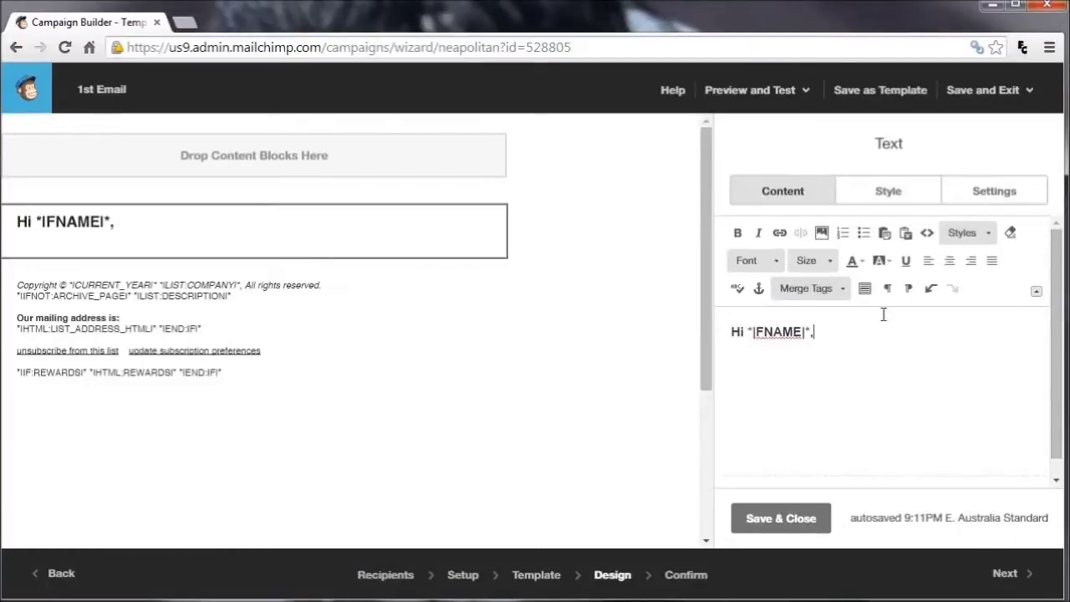
# Add the lines 'How's things?' and 'We have a new post up for you, you can find it here.'
pyautogui.press('Return')
pyautogui.write("How'")
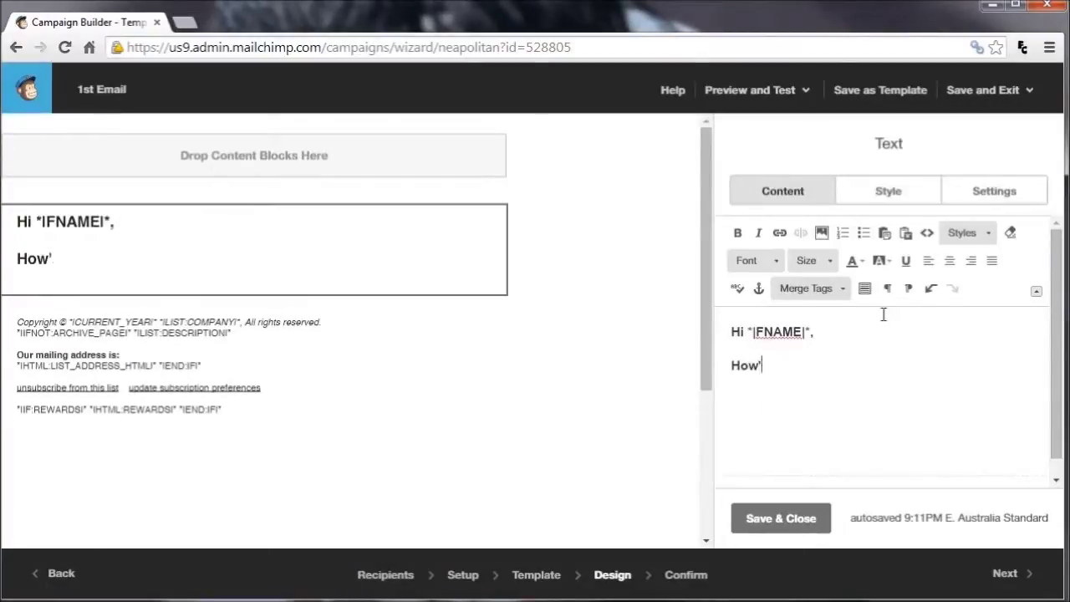
pyautogui.write('s thingsa')
pyautogui.press('BackSpace')
pyautogui.write('?')
pyautogui.press('Return')
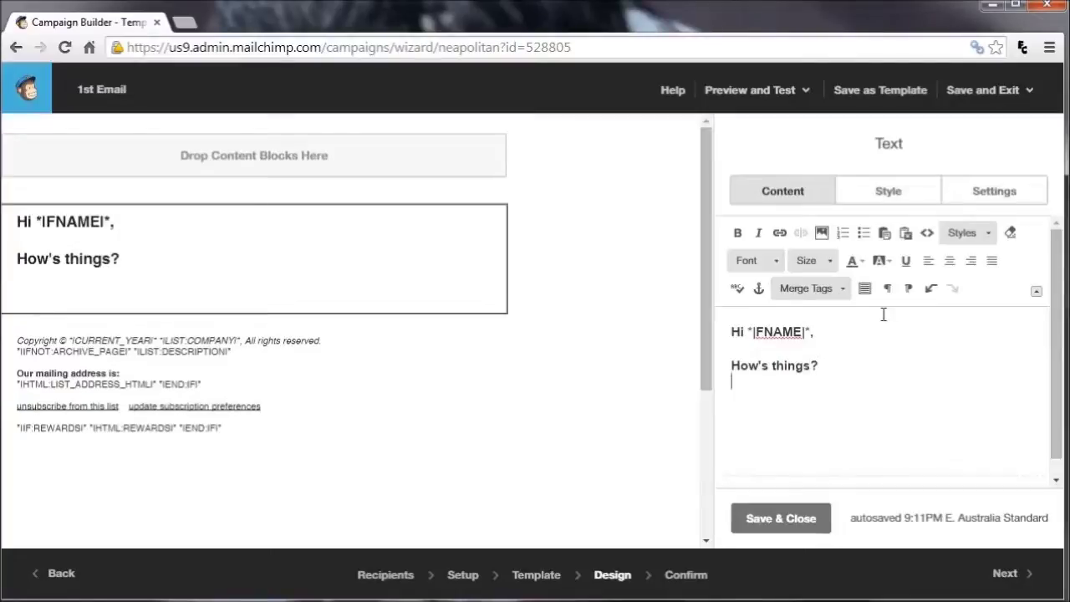
pyautogui.write('We have a new post up for you, you ca')
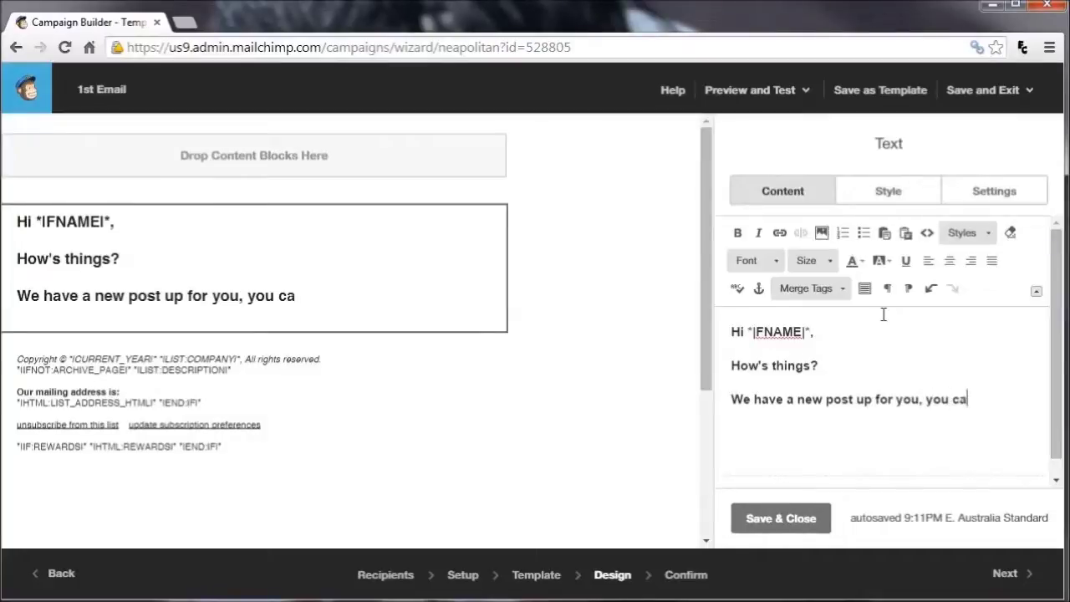
pyautogui.write('n find it here.')
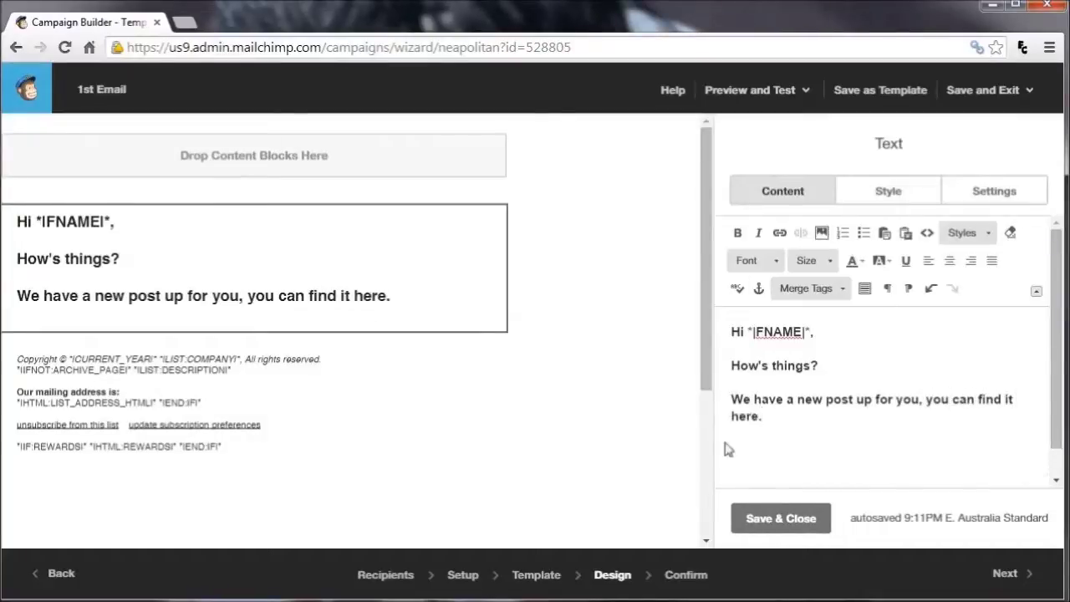
pyautogui.moveTo(761, 418); pyautogui.dragTo(733, 421)
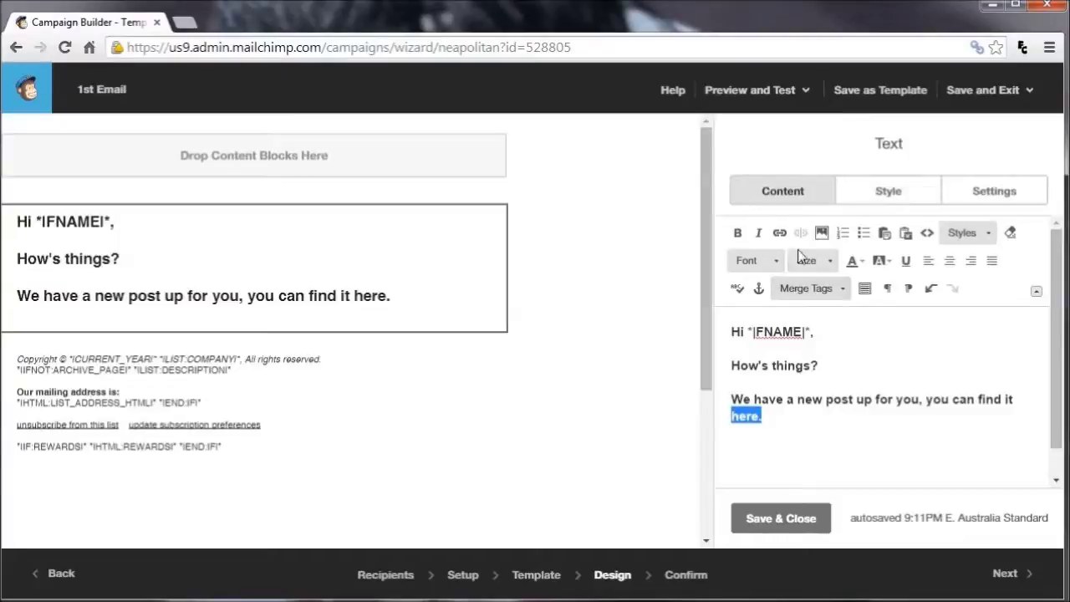
pyautogui.click(779, 232)
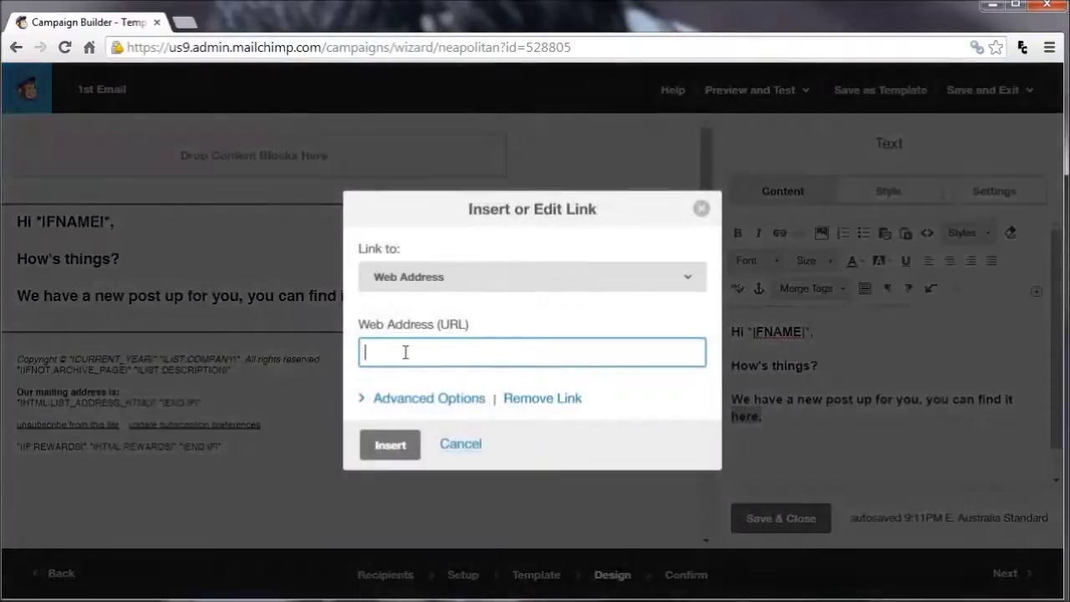
pyautogui.write('http://www.fitness.forhumans.com')
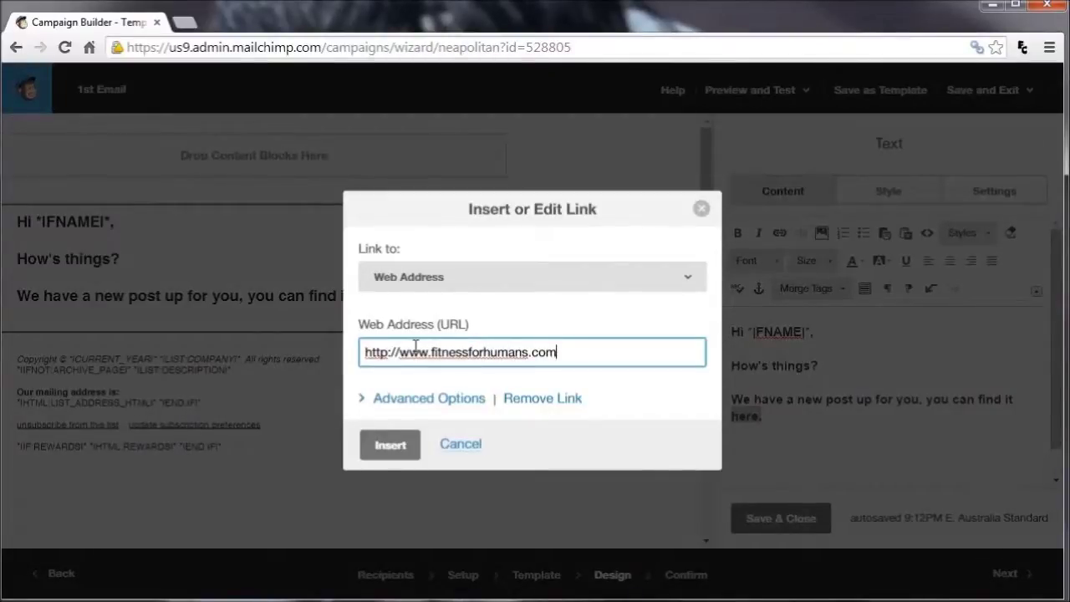
pyautogui.click(398, 451)
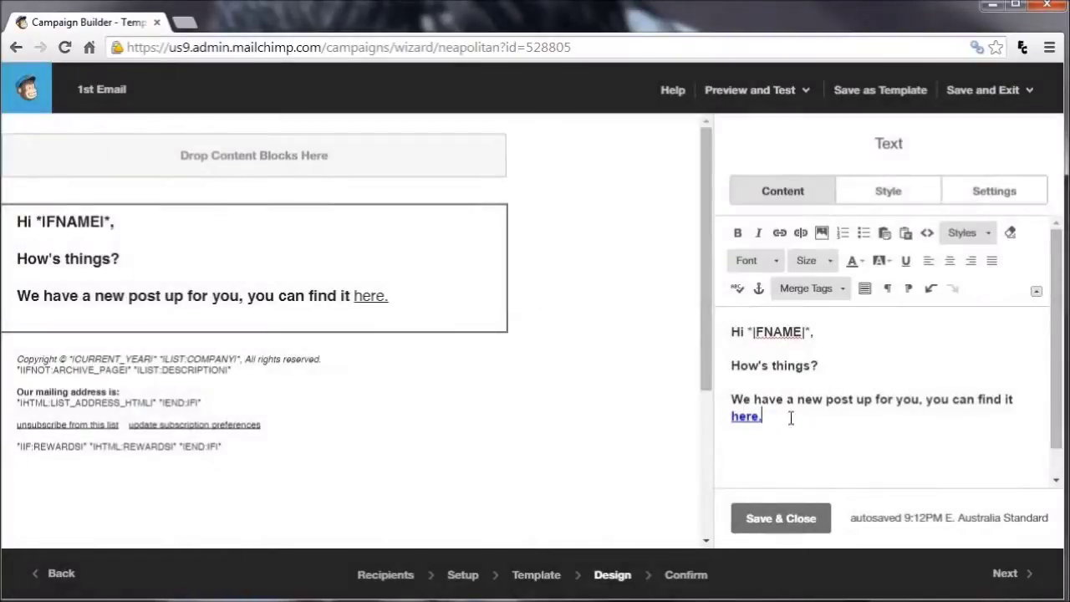
# Add the line 'Please let me know what you think!' and fix its typos
pyautogui.press('Return')
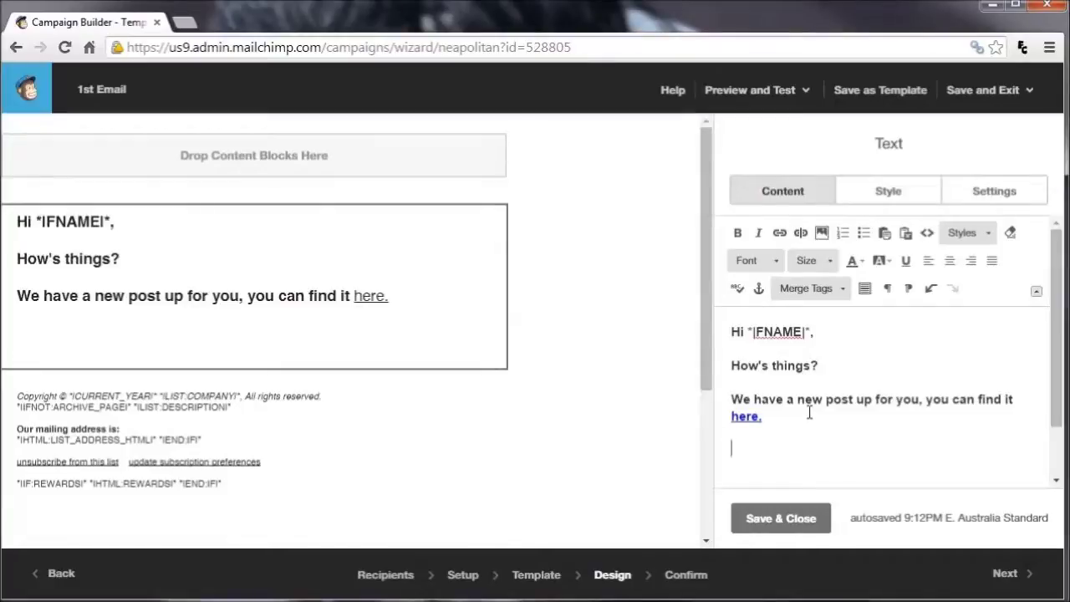
pyautogui.write('If you fiund it useful, please let me know wha tyou think!')
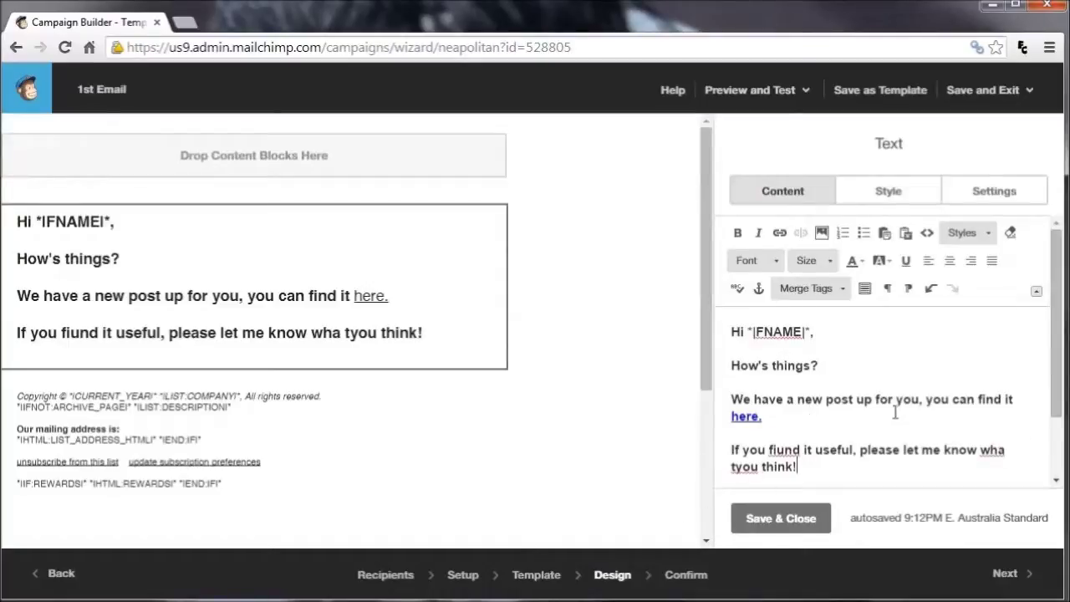
pyautogui.moveTo(866, 451); pyautogui.dragTo(731, 449)
pyautogui.write('P')
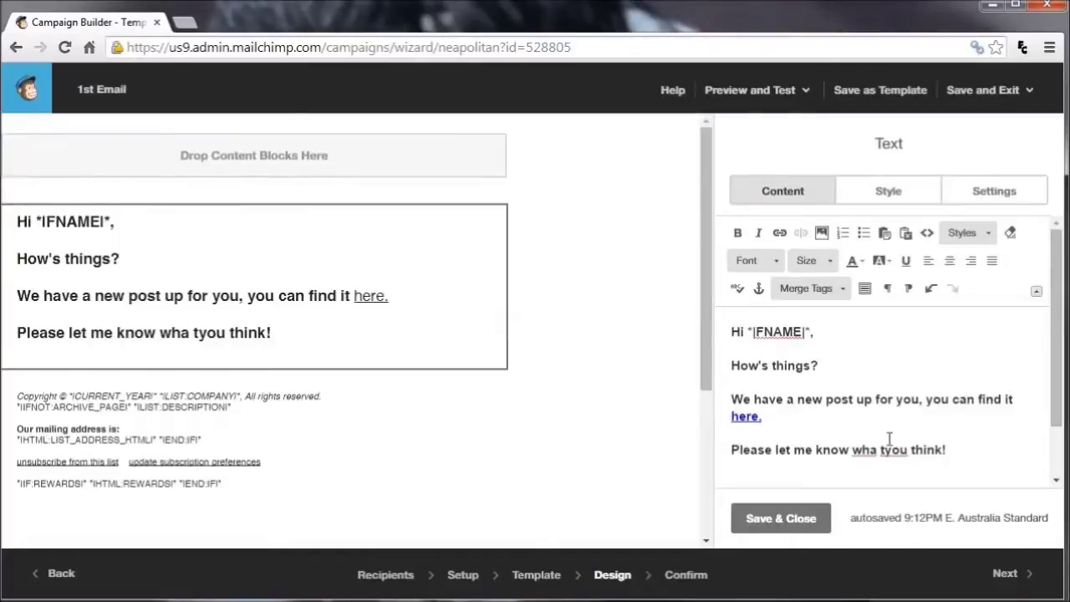
pyautogui.press('BackSpace')
pyautogui.press('Right')
# Sign off with 'Cheers' and the sender's name, then save and close the text block
pyautogui.press('Return')
pyautogui.write('Cheere')
pyautogui.press('BackSpace')
pyautogui.write('s')
pyautogui.hotkey('shift', 'Return')
pyautogui.write('Wade')
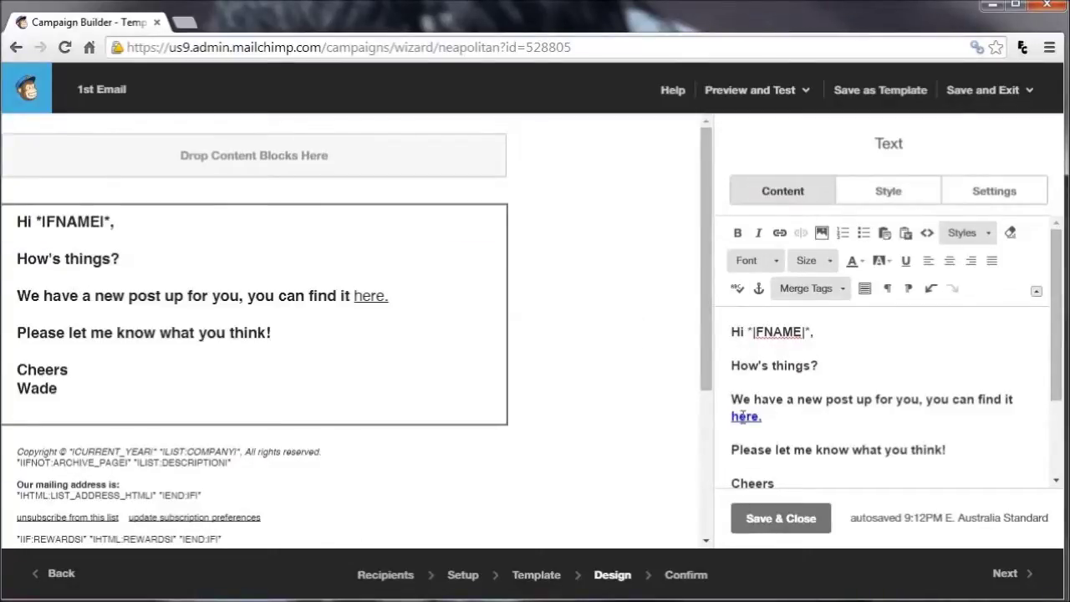
pyautogui.click(802, 514)
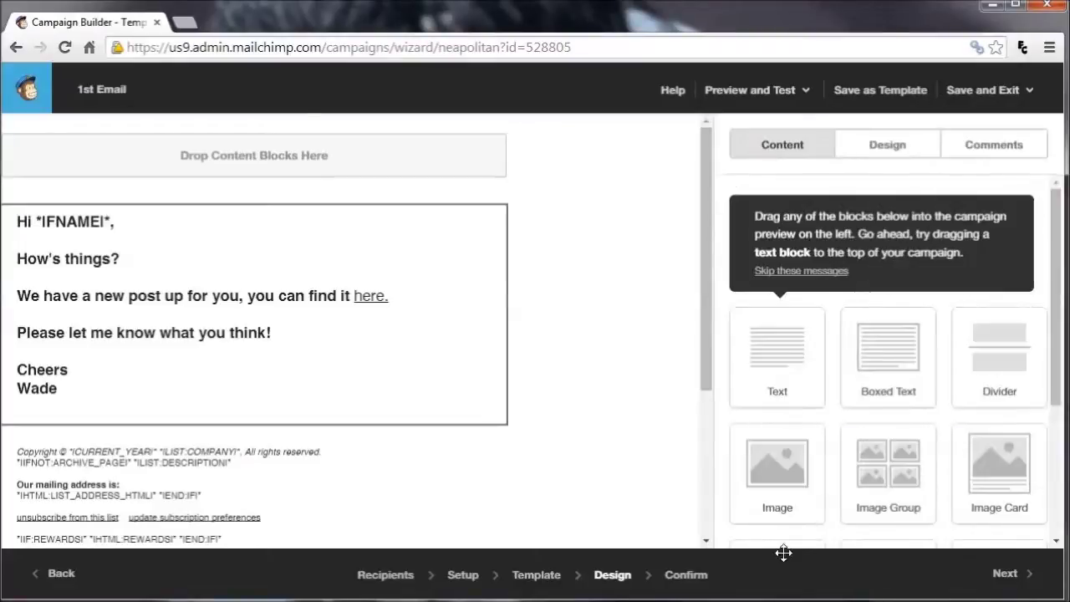
pyautogui.click(1035, 585)
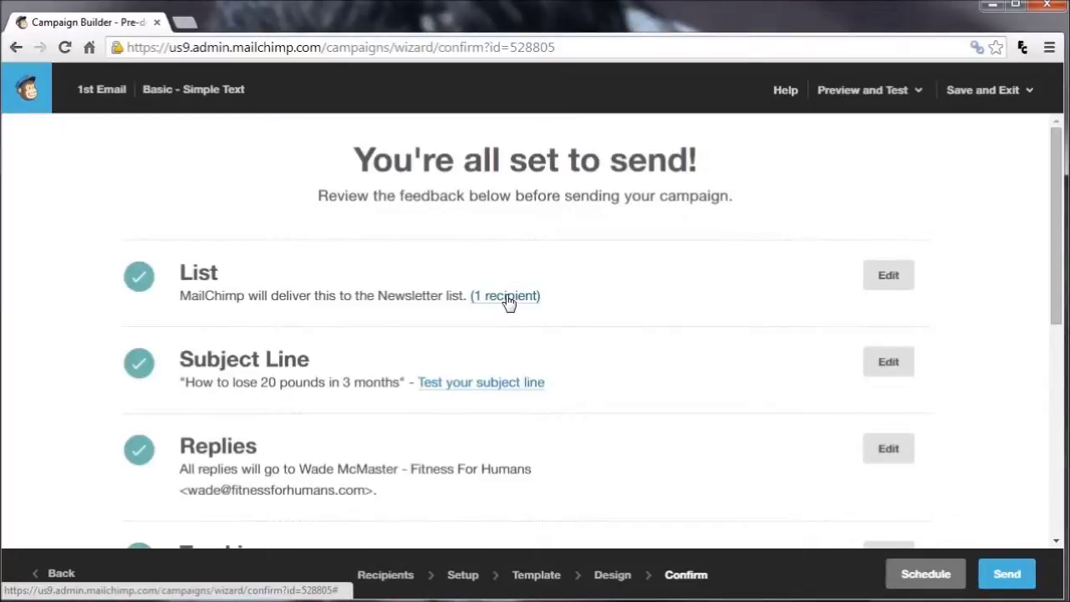
# Check the Confirm page checklist, then send the 1st Email campaign now to the Newsletter list's 1 subscriber
pyautogui.scroll(-1, 359, 393)
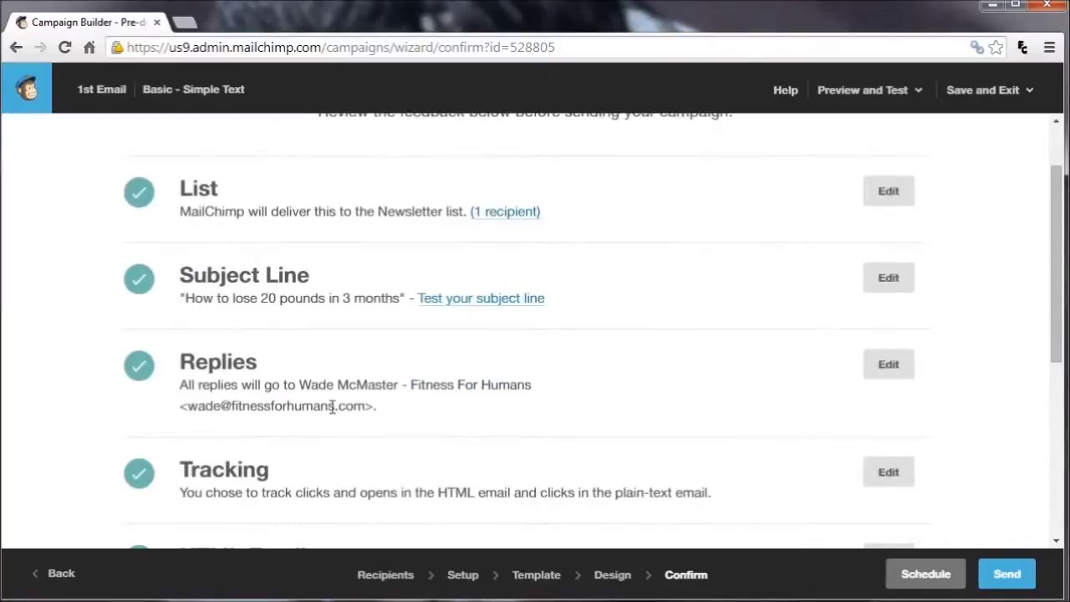
pyautogui.scroll(-2, 430, 406)
pyautogui.scroll(3, 429, 406)
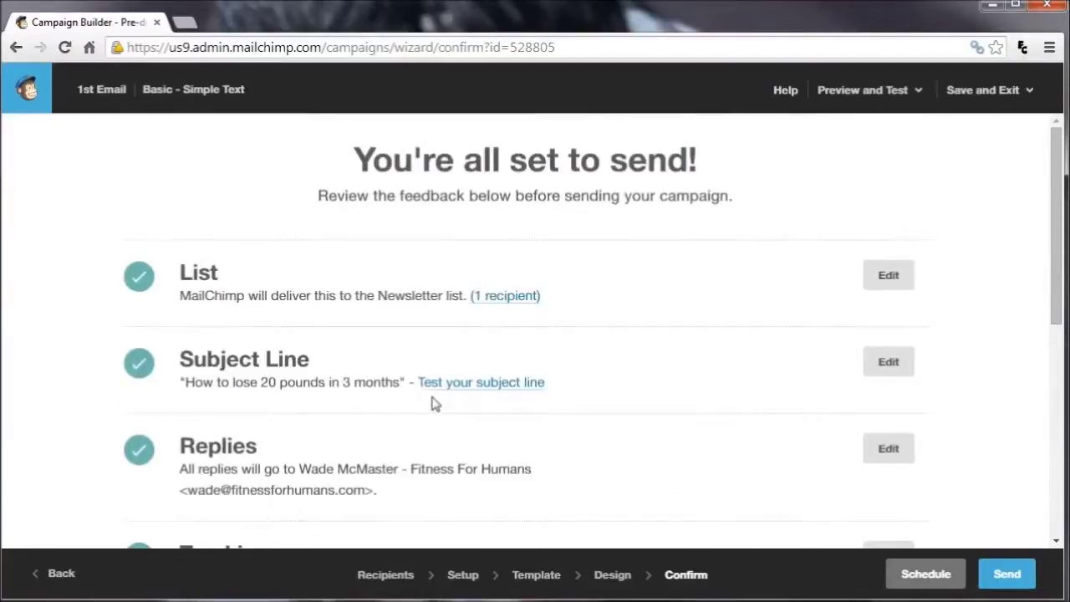
pyautogui.click(1031, 575)
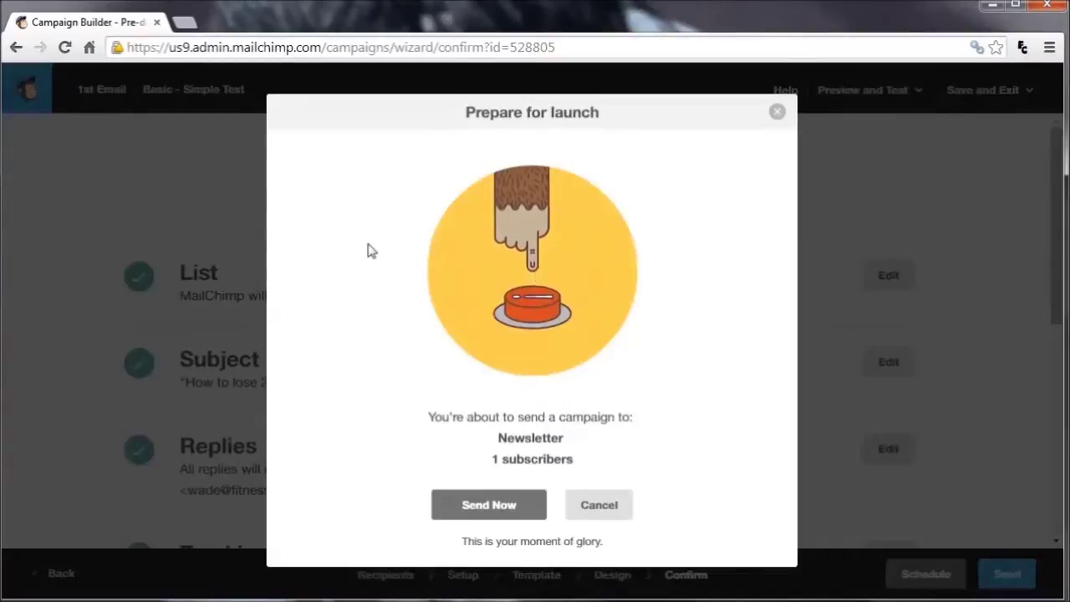
pyautogui.click(485, 511)
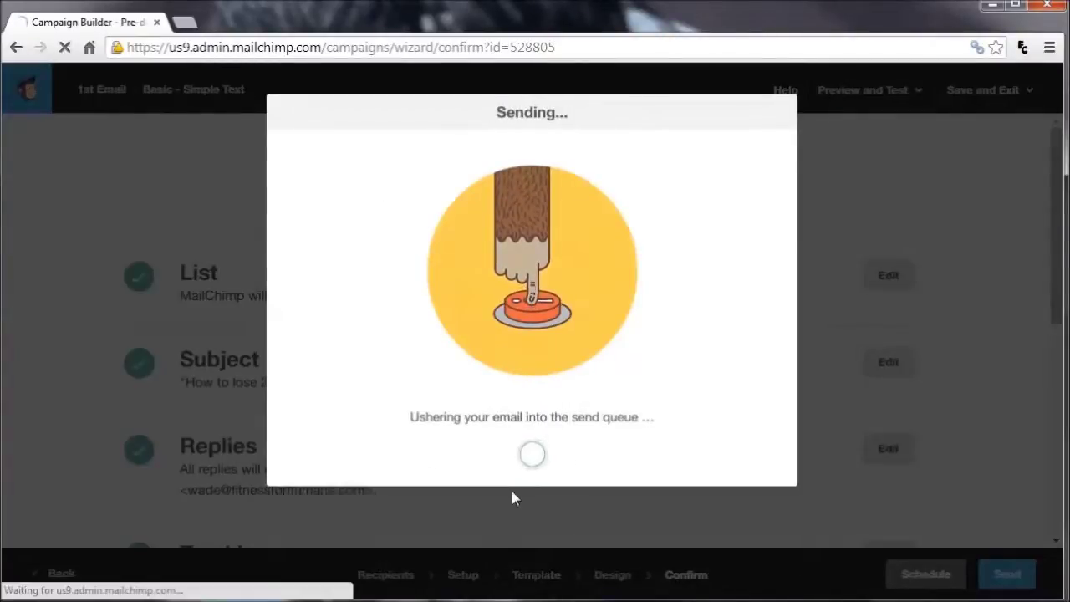